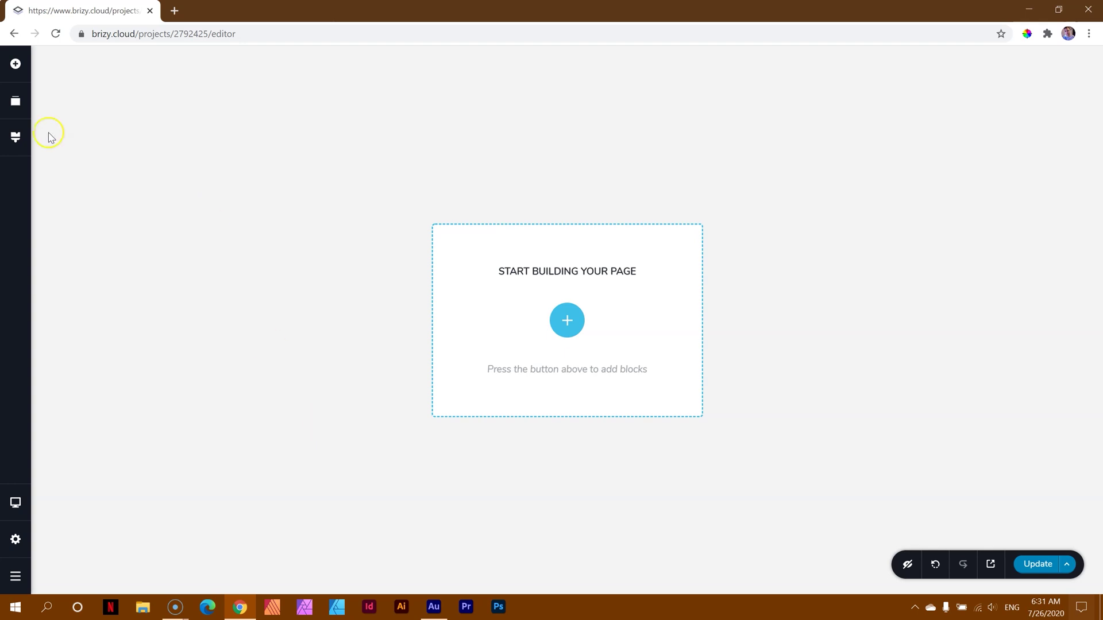
# Add a blank custom block to the empty page using Create your own
pyautogui.click(16, 63)
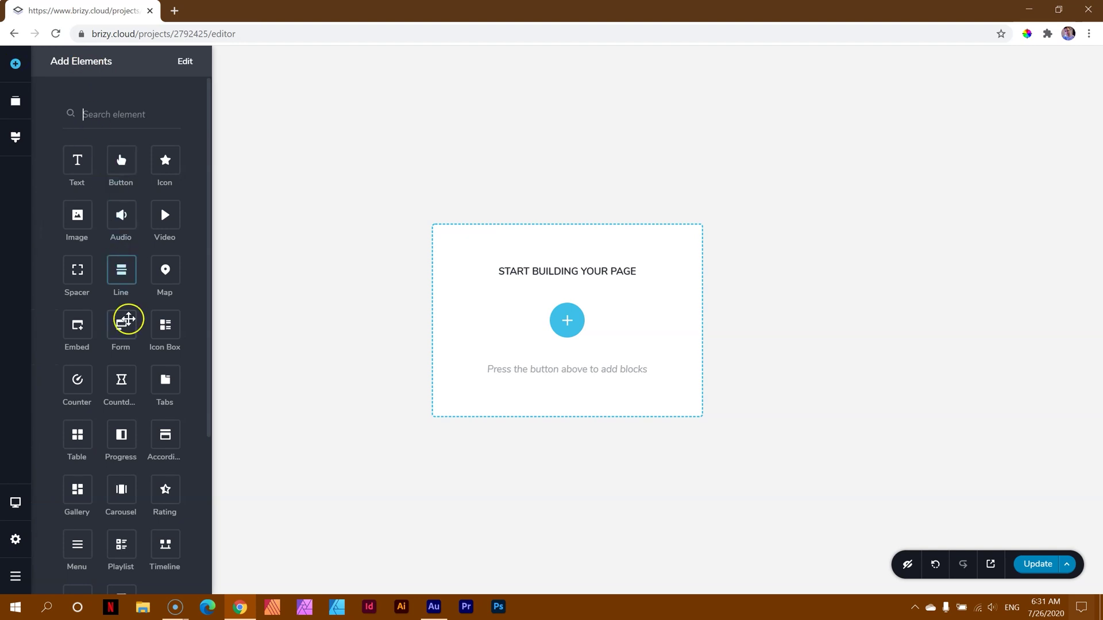
pyautogui.scroll(-4, 103, 389)
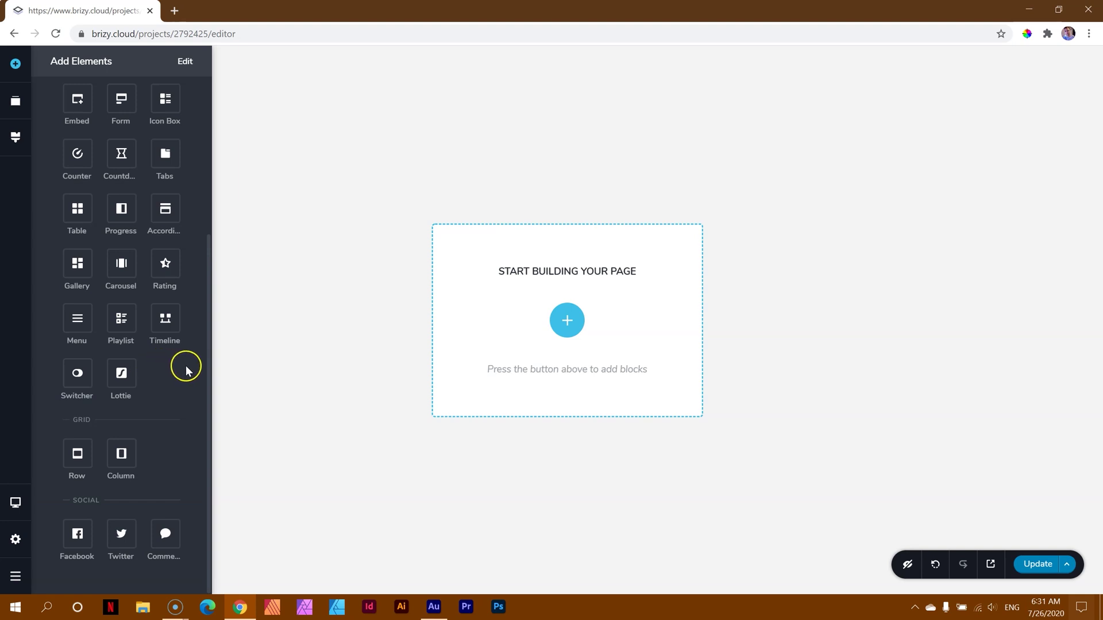
pyautogui.click(584, 315)
pyautogui.click(378, 199)
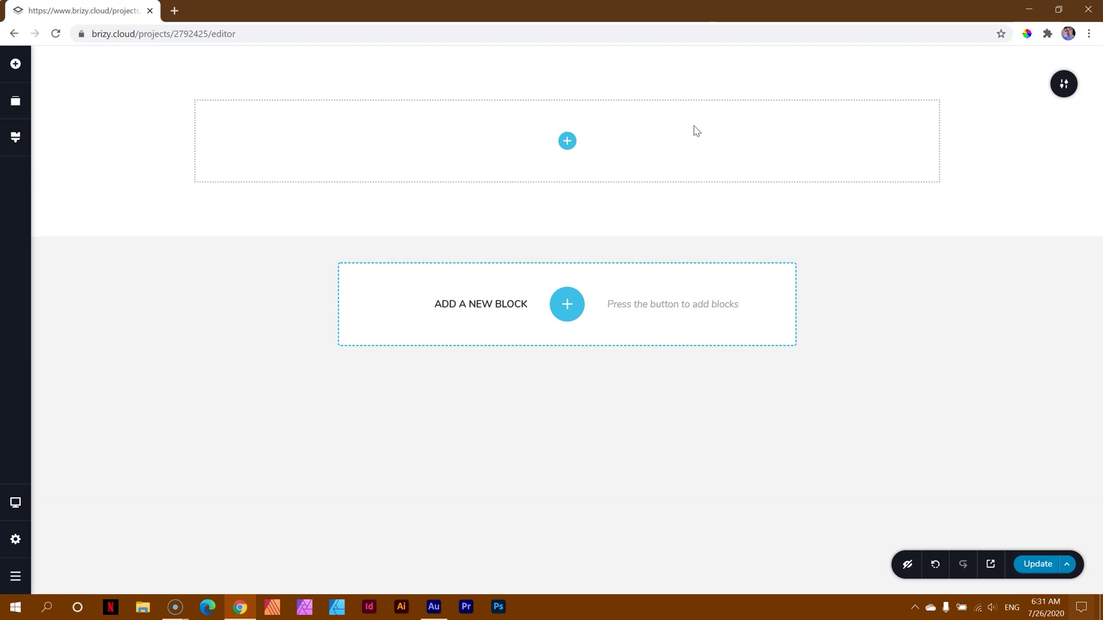
# Drag a Switcher element from Add Elements into the empty block
pyautogui.click(17, 64)
pyautogui.scroll(-4, 86, 259)
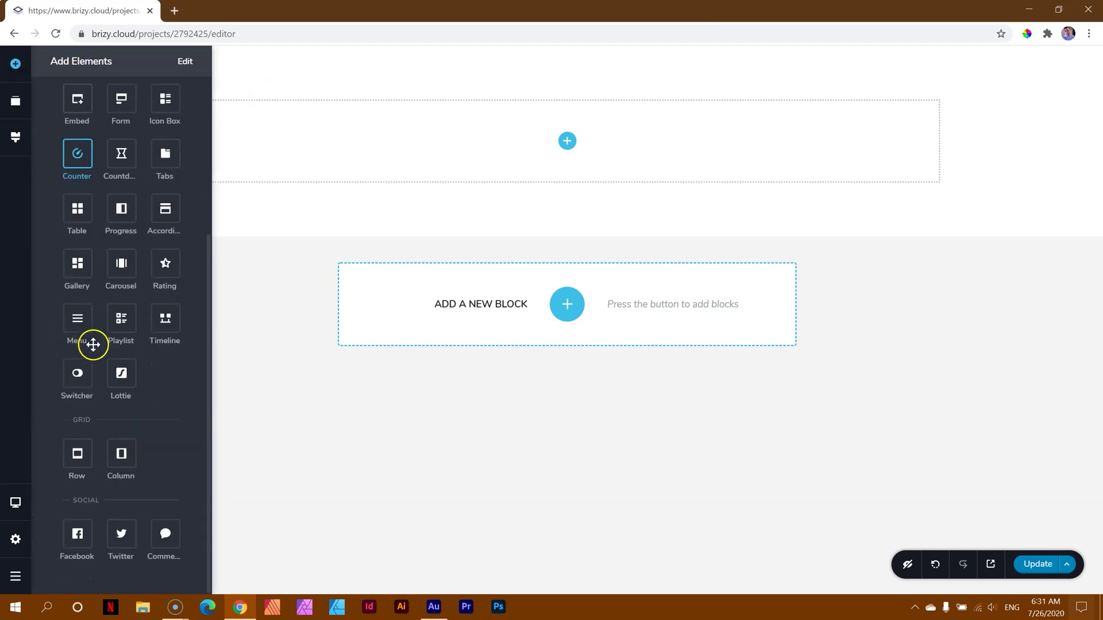
pyautogui.moveTo(69, 376); pyautogui.dragTo(568, 143)
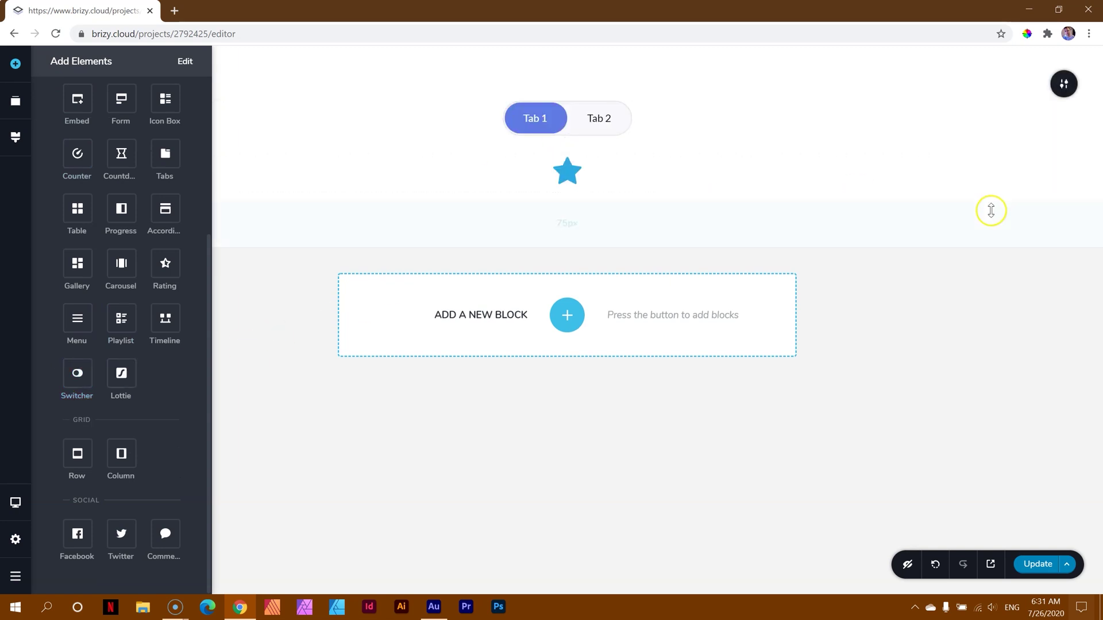
pyautogui.click(1008, 212)
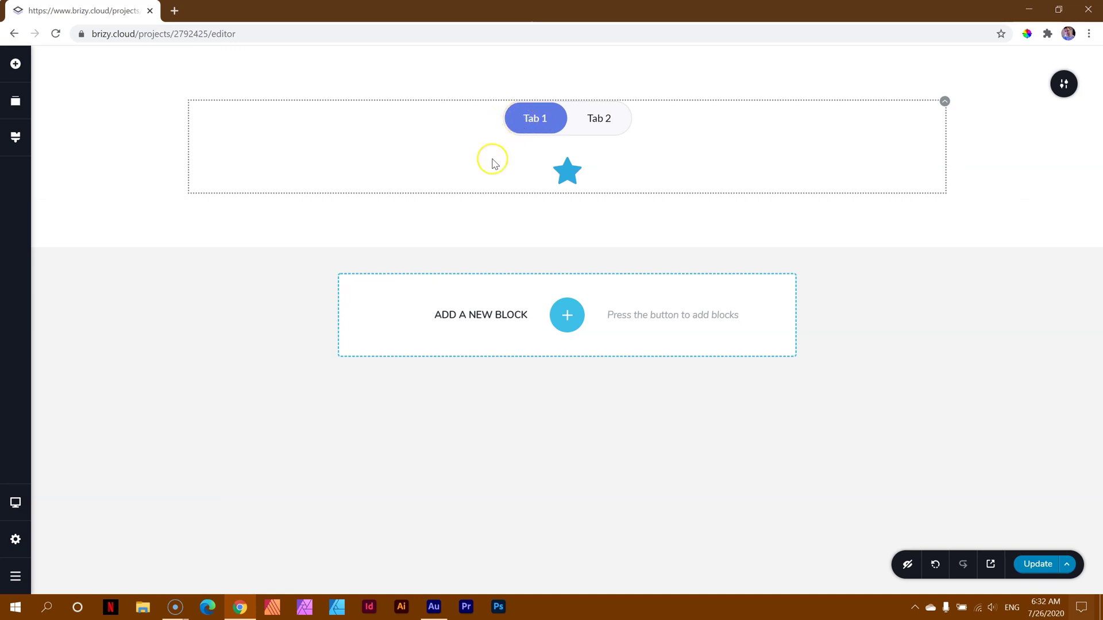
# Flip between Tab 1 and Tab 2 to compare their content
pyautogui.click(593, 120)
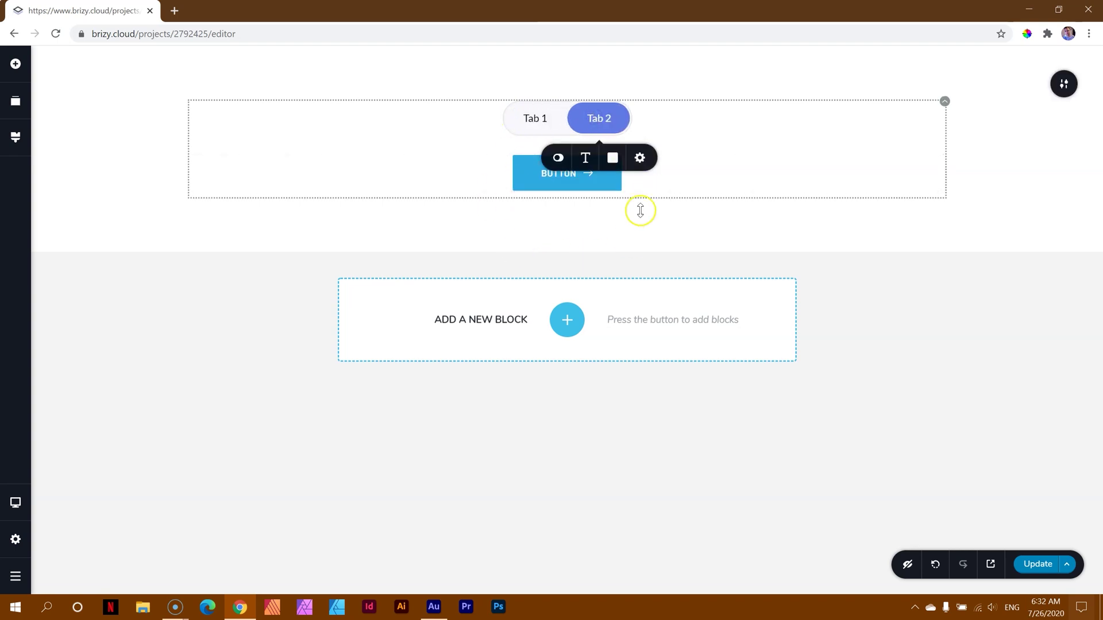
pyautogui.click(528, 117)
pyautogui.click(600, 118)
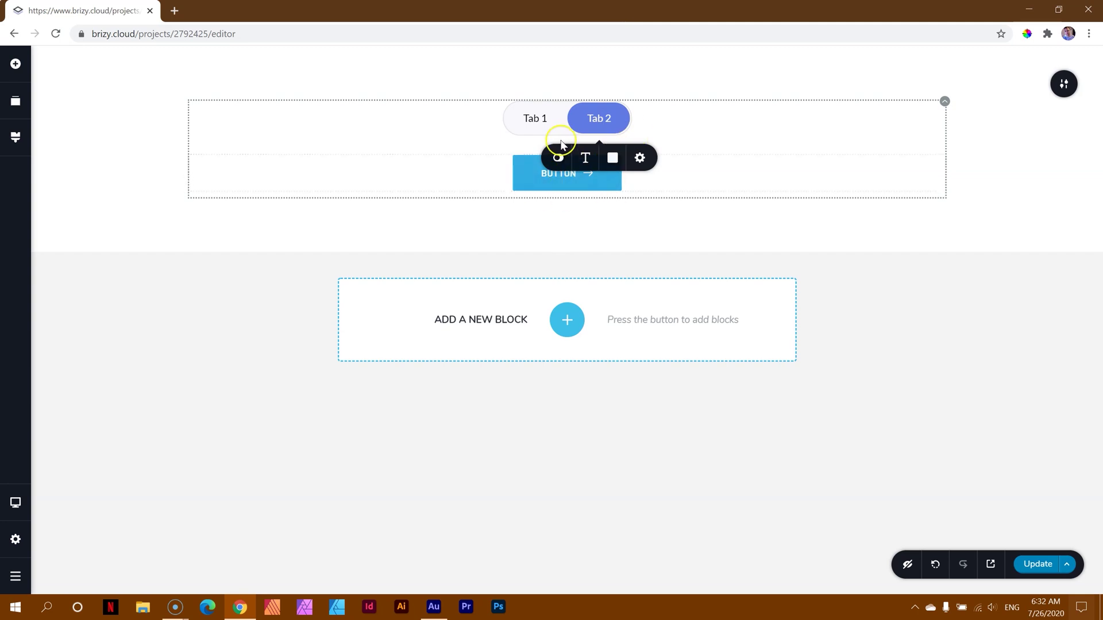
pyautogui.click(553, 123)
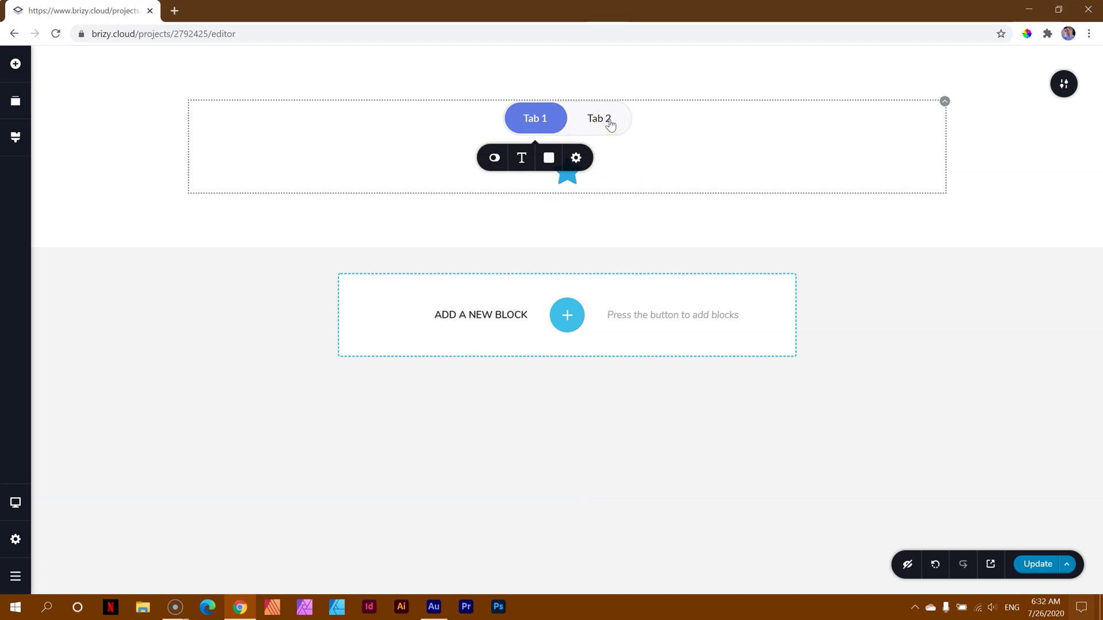
# Rename the first tab to 'Annual Subscription'
pyautogui.click(534, 120)
pyautogui.doubleClick(534, 120)
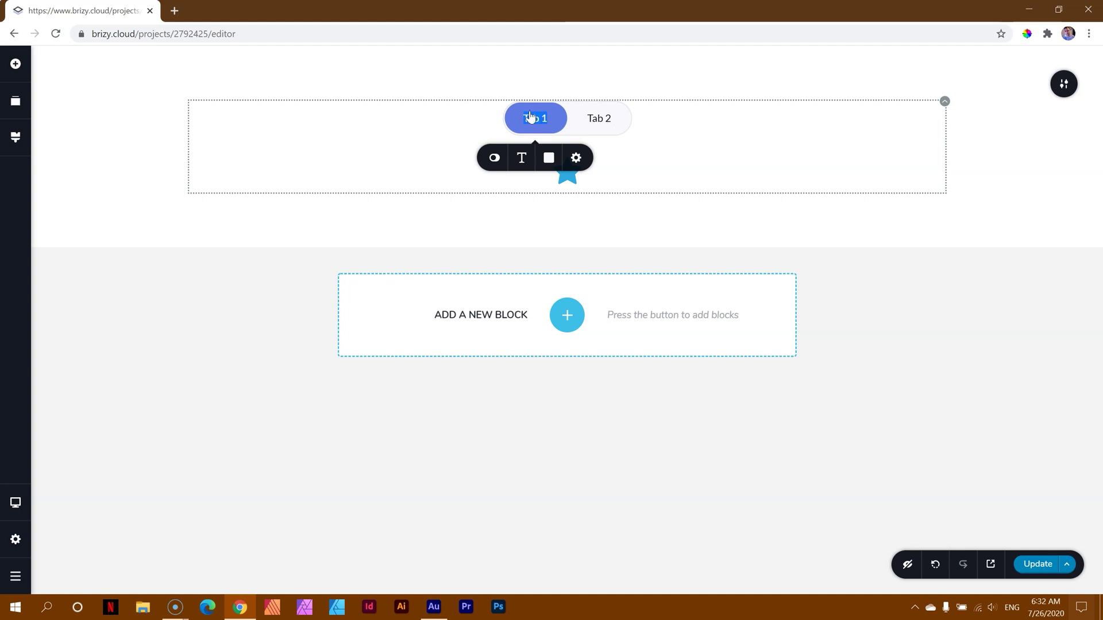
pyautogui.press('BackSpace')
pyautogui.write('Annual Subs')
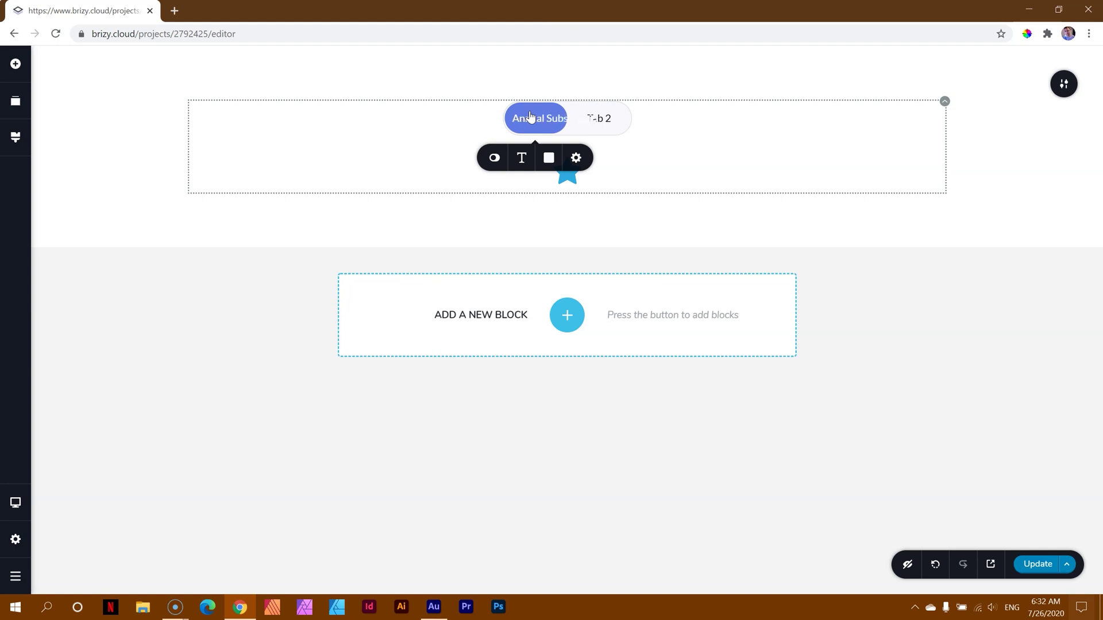
pyautogui.click(539, 114)
pyautogui.click(613, 136)
# Rename the second tab to 'Lifetime License' and check that the tabs swap content
pyautogui.click(606, 119)
pyautogui.doubleClick(606, 122)
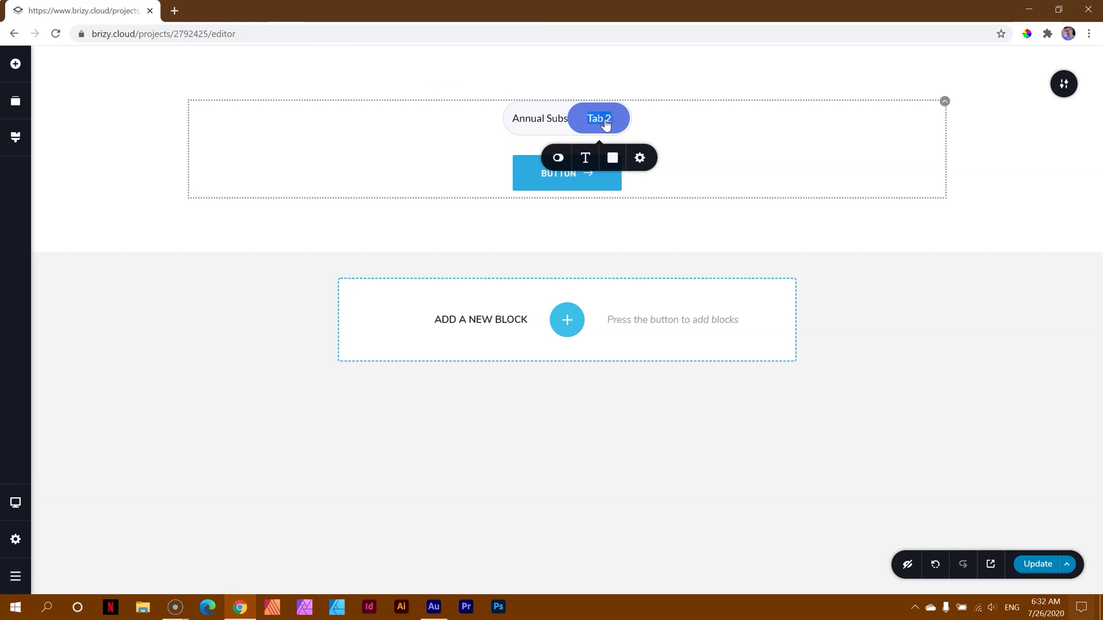
pyautogui.write('Lifetime Lic')
pyautogui.click(546, 118)
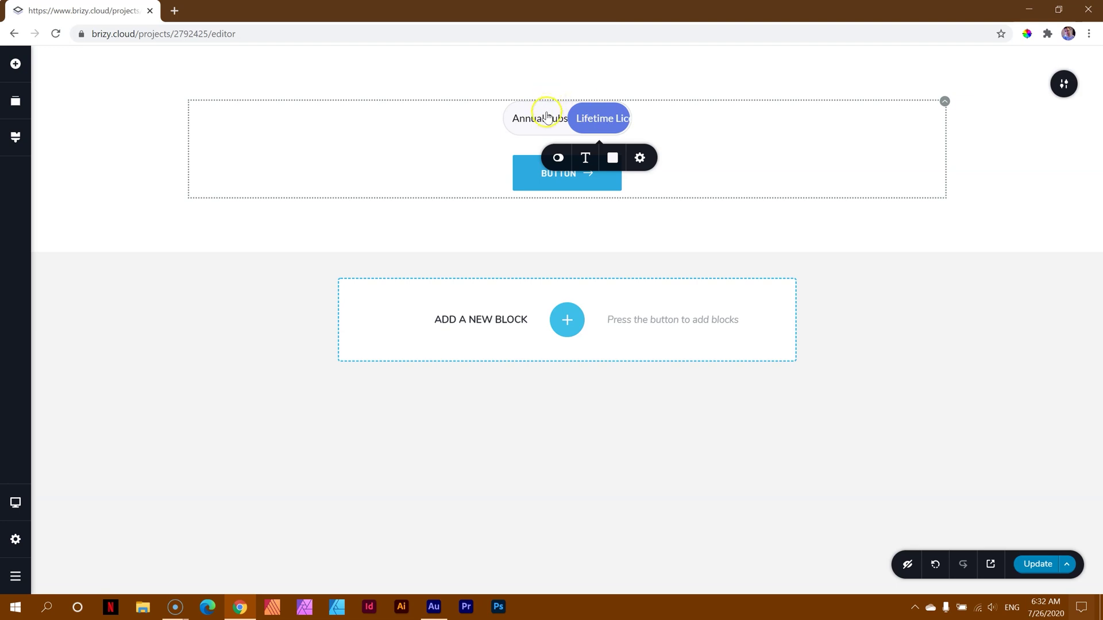
pyautogui.click(617, 119)
pyautogui.click(536, 119)
pyautogui.click(592, 117)
pyautogui.click(535, 122)
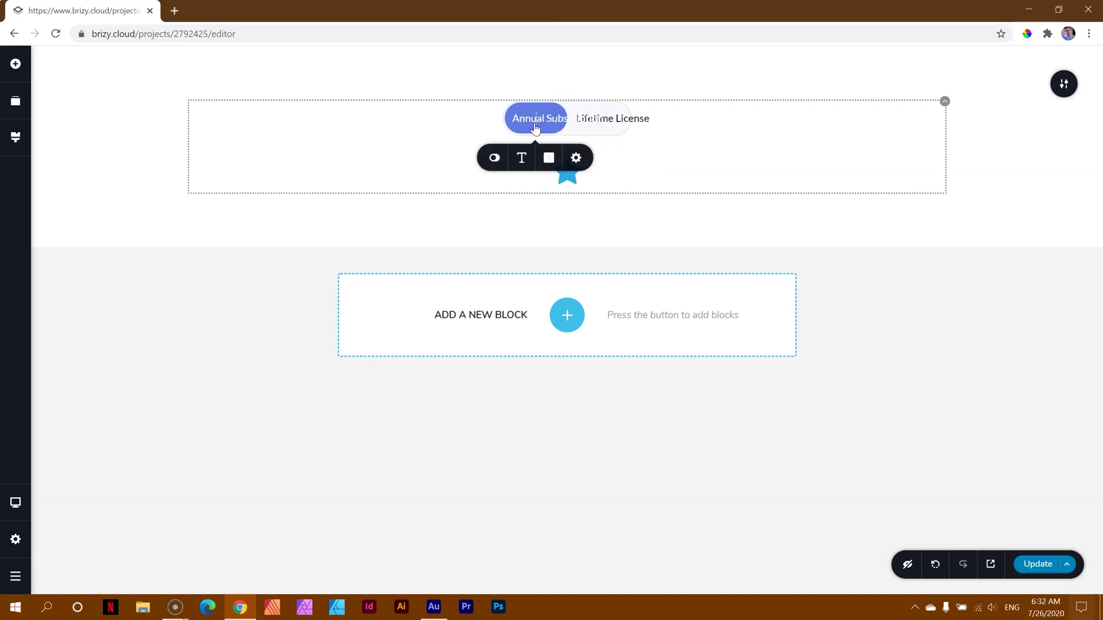
# Widen the switcher with the Width slider, then try and test the toggle style
pyautogui.click(576, 158)
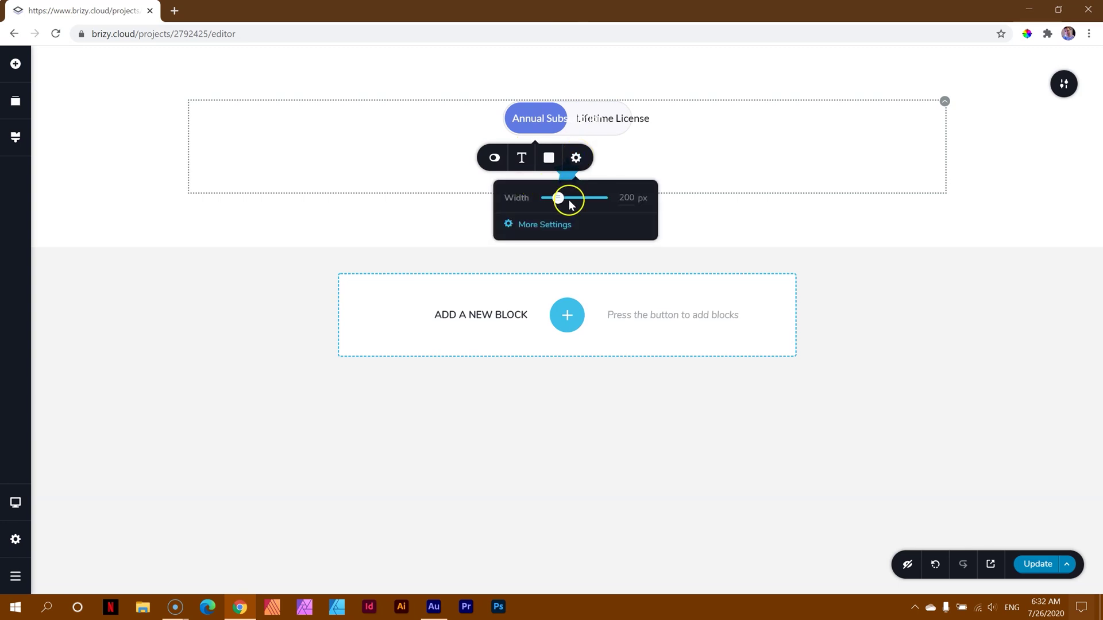
pyautogui.moveTo(571, 205); pyautogui.dragTo(570, 198)
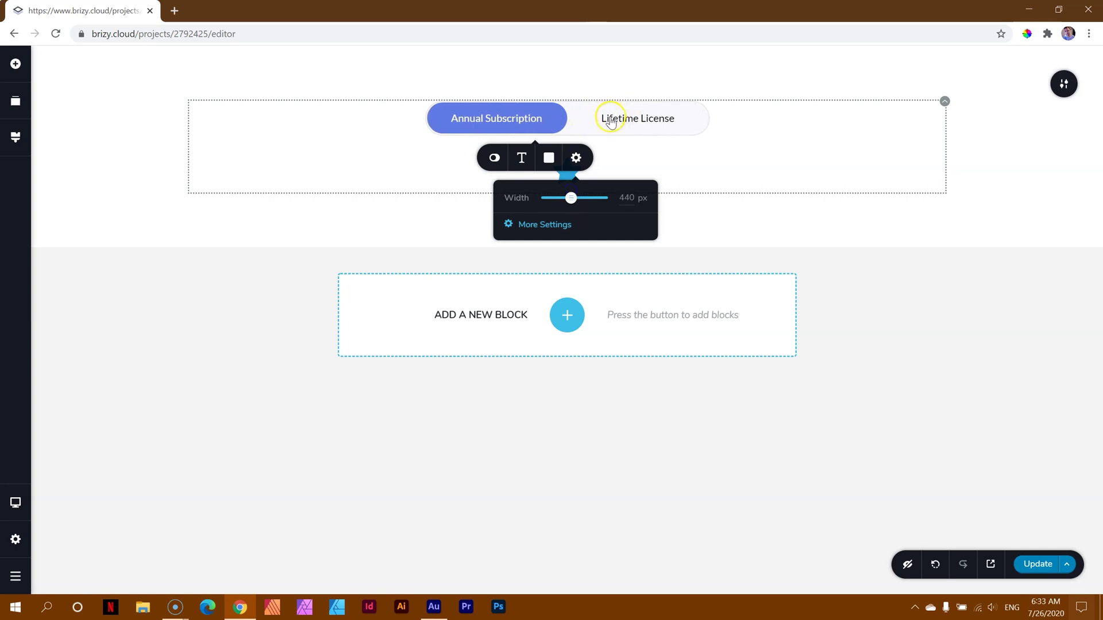
pyautogui.click(495, 160)
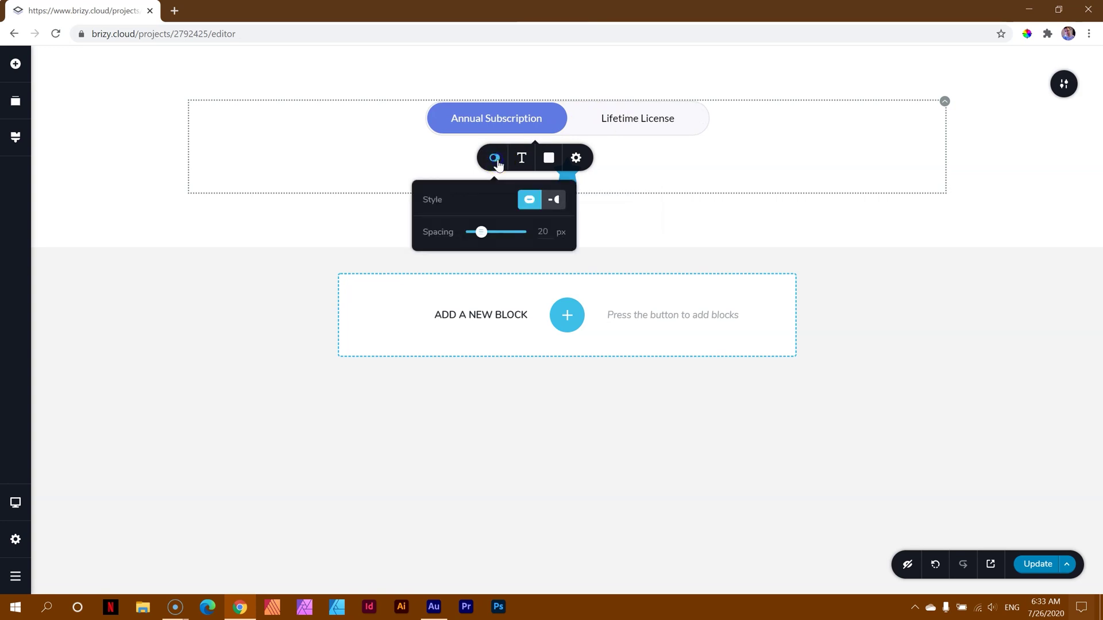
pyautogui.click(554, 200)
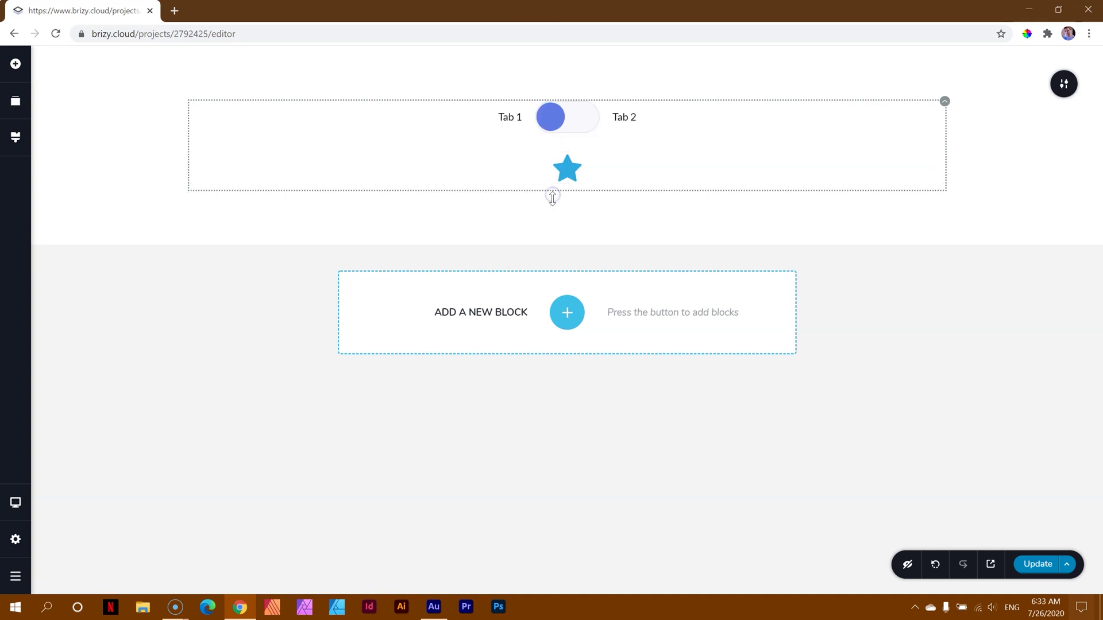
pyautogui.click(556, 122)
pyautogui.click(573, 123)
pyautogui.click(574, 124)
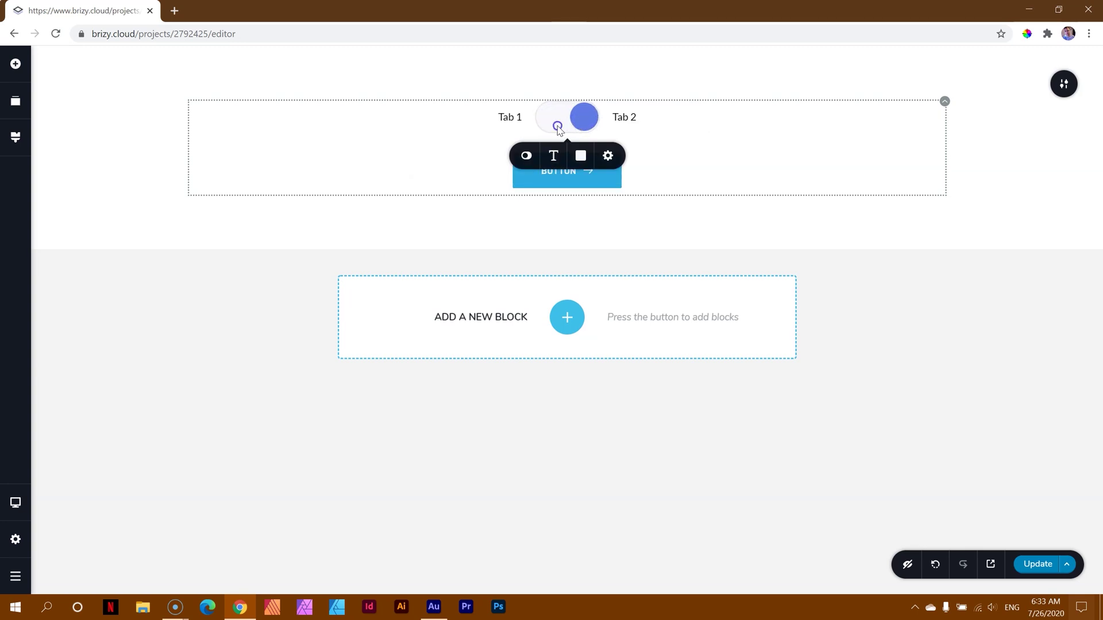
pyautogui.click(559, 123)
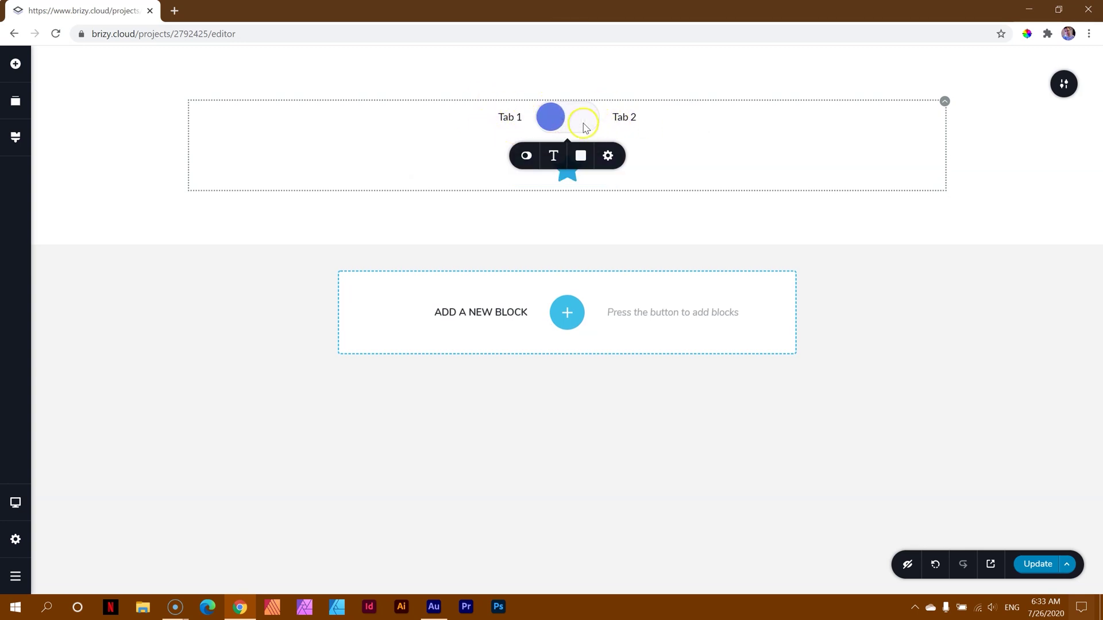
# Restore the pill style, then switch to the toggle style again and test it
pyautogui.click(527, 156)
pyautogui.click(560, 197)
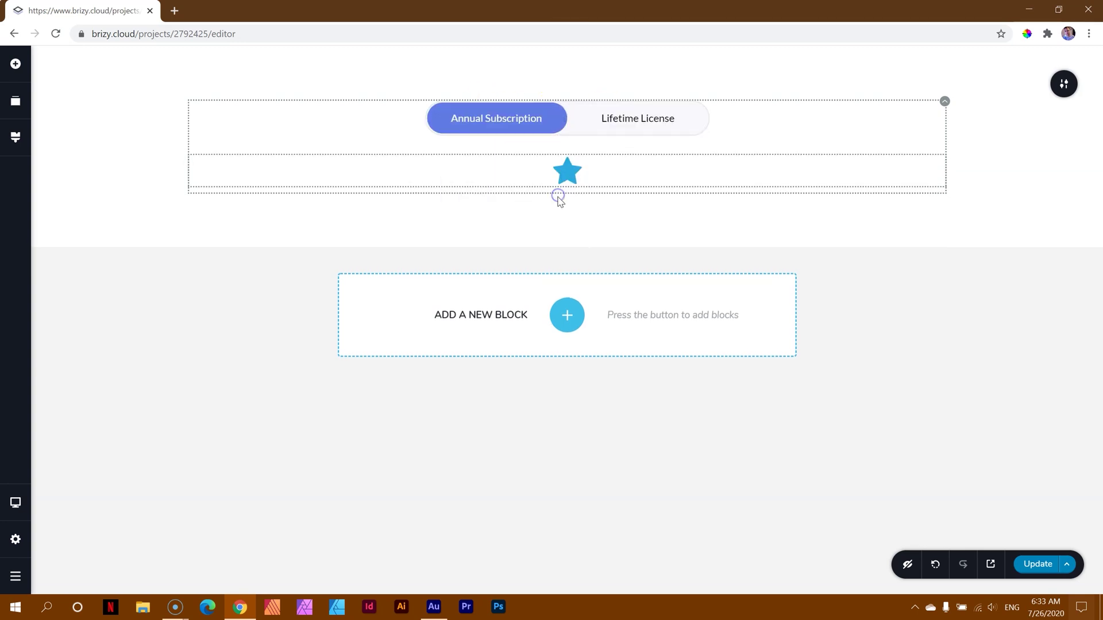
pyautogui.click(529, 121)
pyautogui.click(456, 158)
pyautogui.click(515, 199)
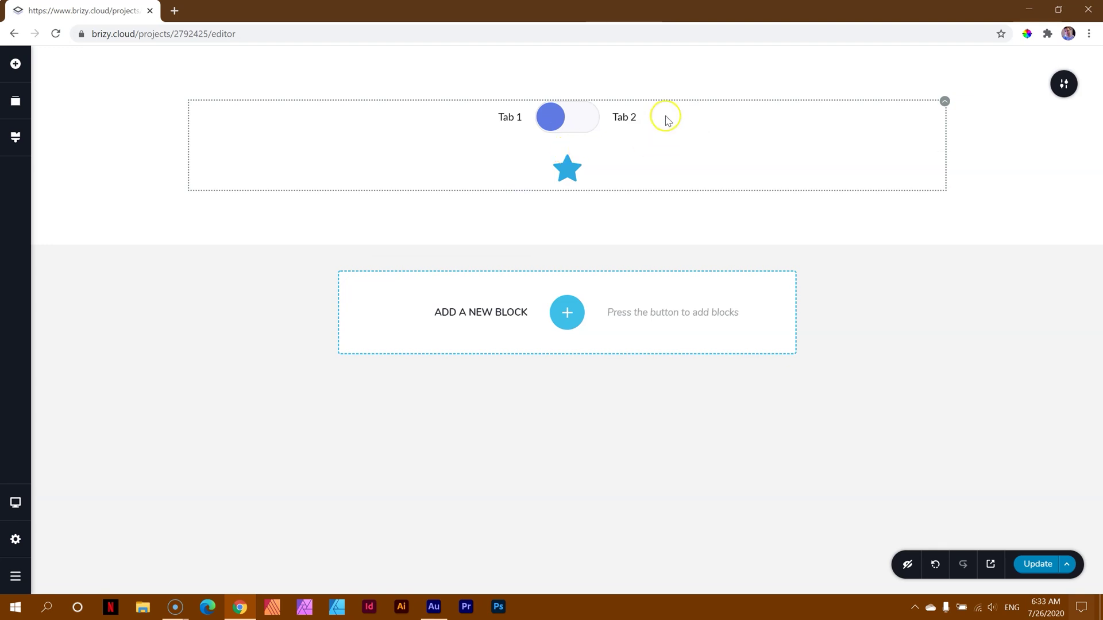
pyautogui.click(577, 123)
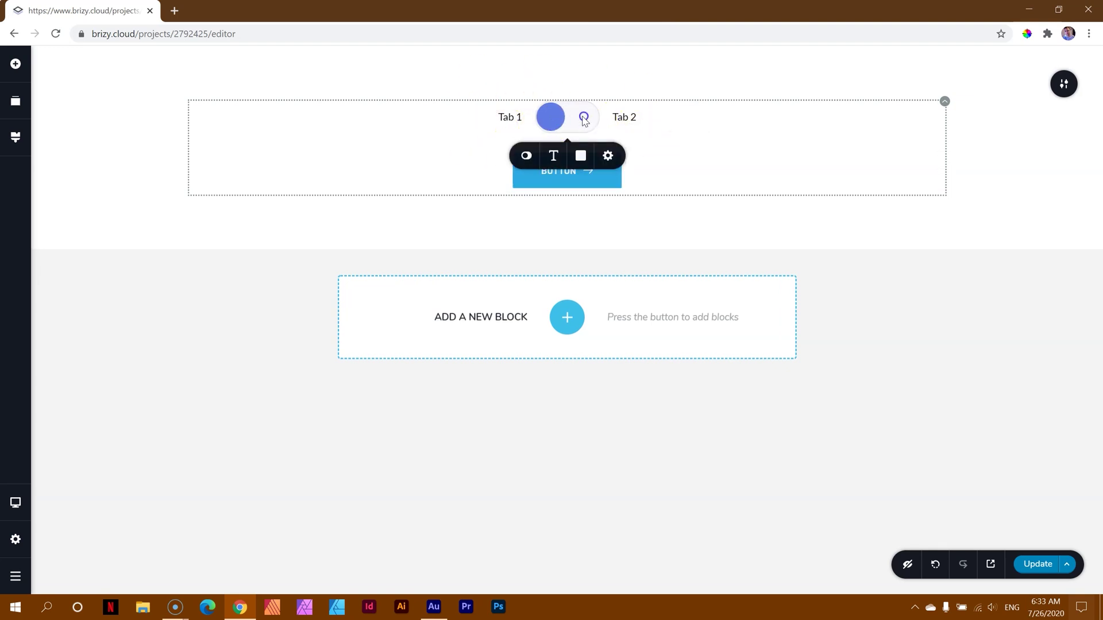
pyautogui.click(549, 119)
# Adjust the toggle's size, then return the switcher to the pill tab style
pyautogui.click(605, 158)
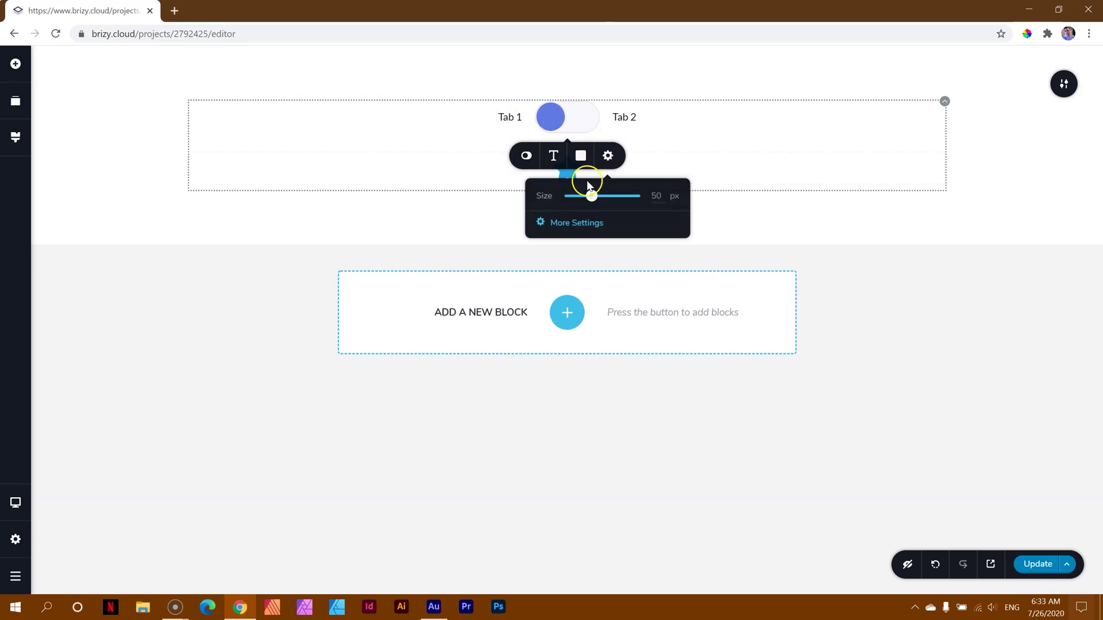
pyautogui.moveTo(592, 197)
pyautogui.mouseDown()
pyautogui.moveTo(649, 196)
pyautogui.moveTo(574, 197)
pyautogui.moveTo(590, 198)
pyautogui.mouseUp()
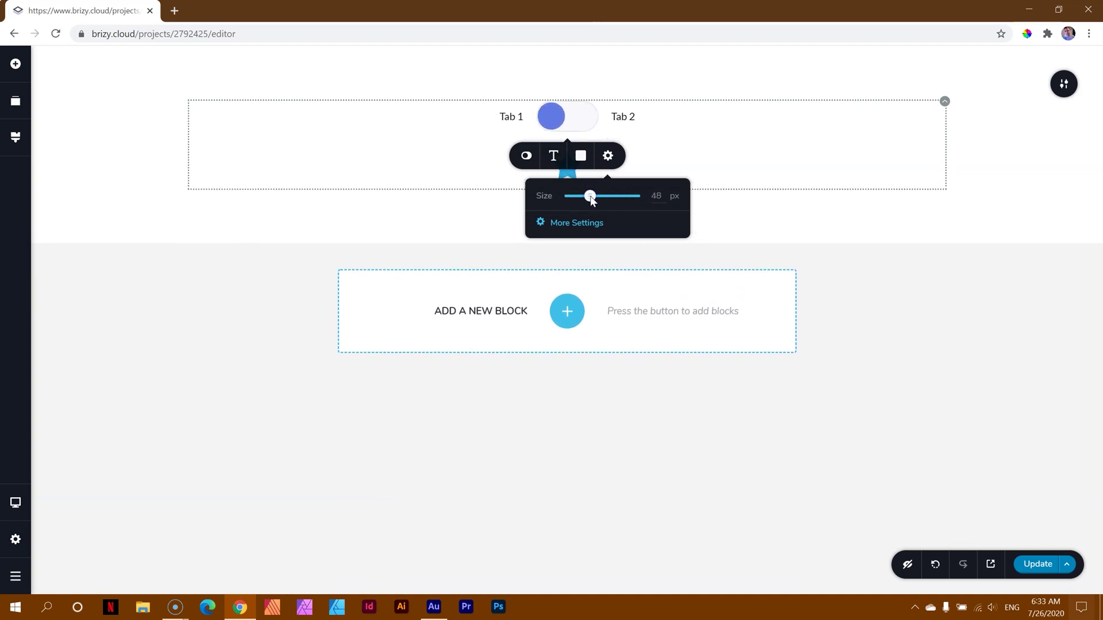
pyautogui.click(526, 156)
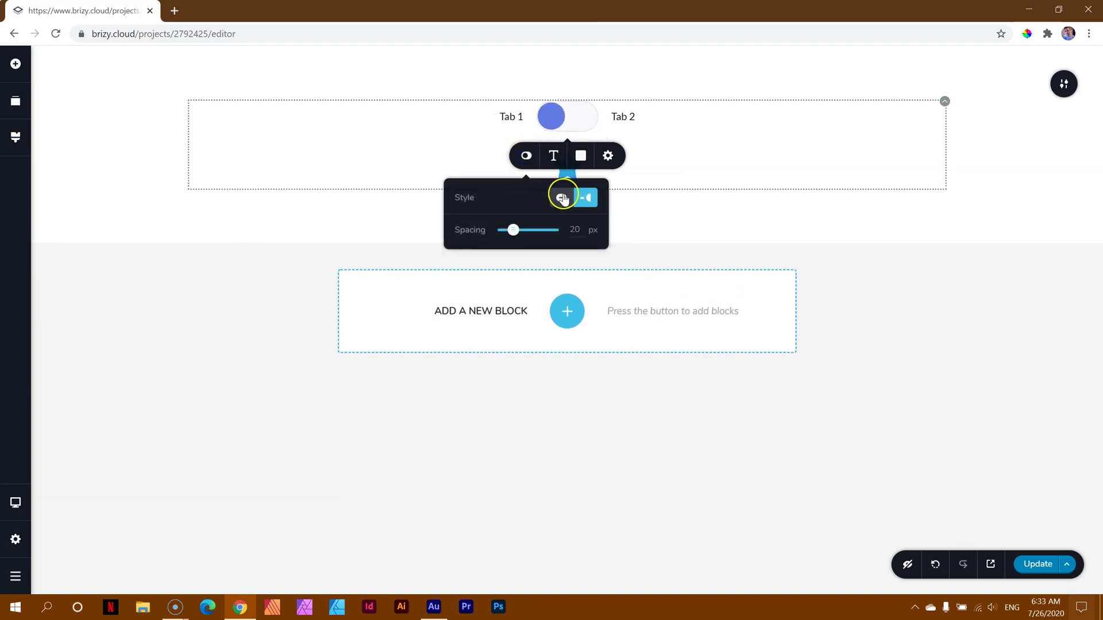
pyautogui.click(561, 193)
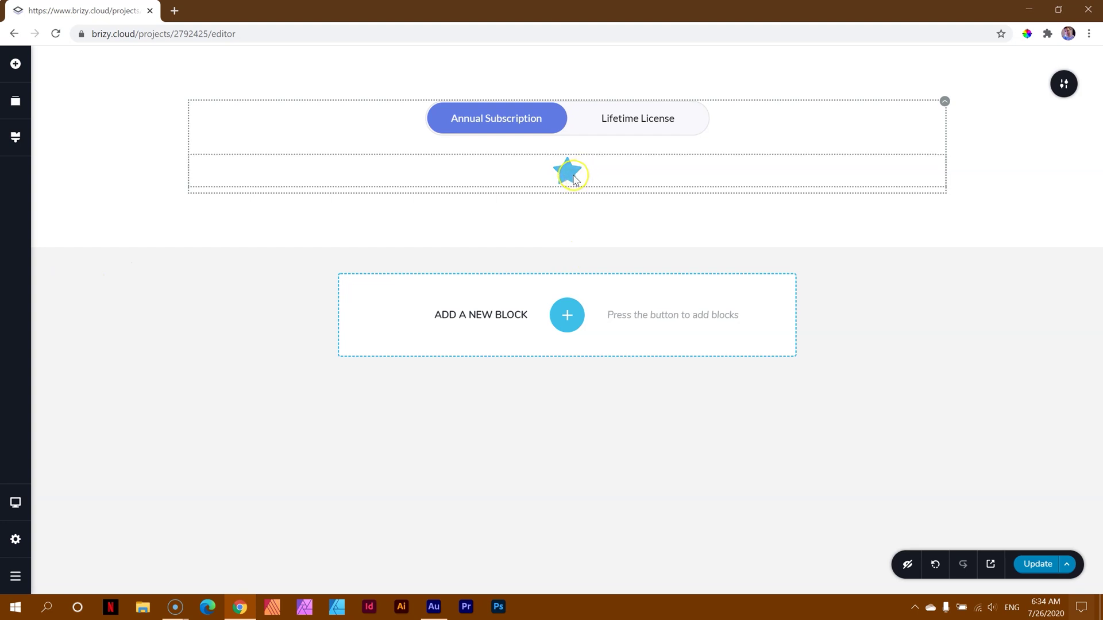
# Replace the star icon with a three-column row under the Annual Subscription tab
pyautogui.click(575, 178)
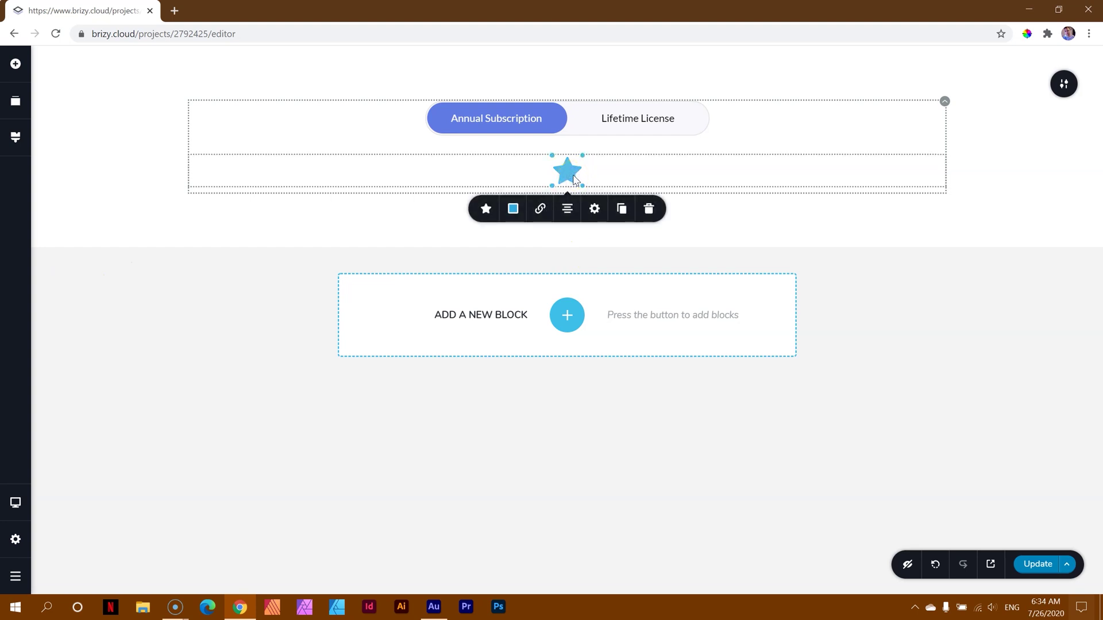
pyautogui.click(648, 208)
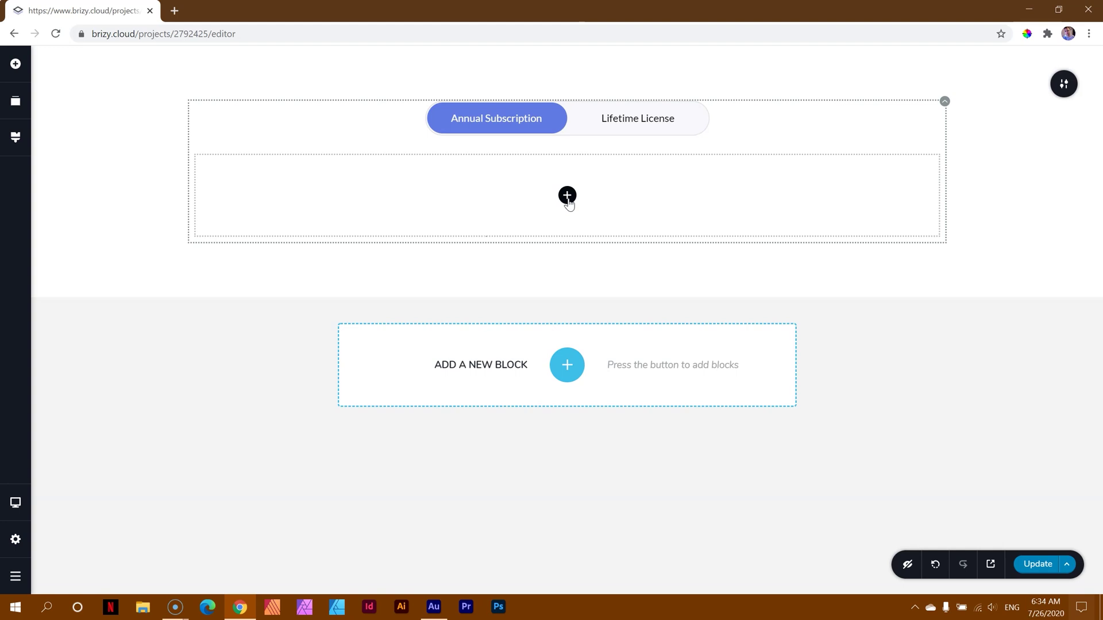
pyautogui.click(16, 64)
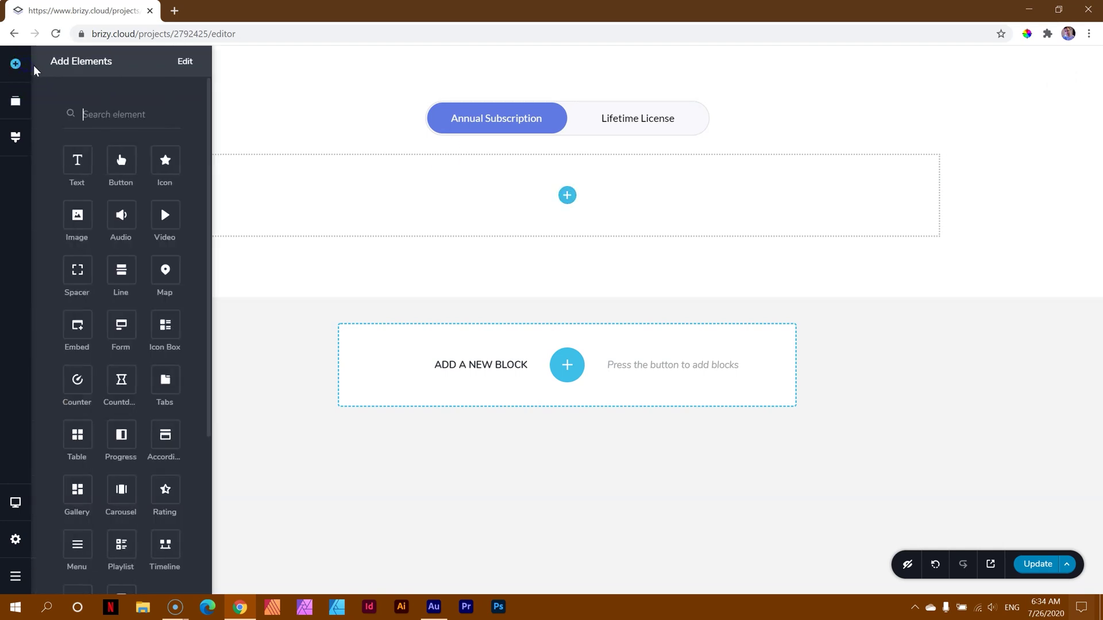
pyautogui.moveTo(81, 217)
pyautogui.mouseDown()
pyautogui.moveTo(571, 201)
pyautogui.moveTo(43, 220)
pyautogui.moveTo(76, 217)
pyautogui.mouseUp()
pyautogui.scroll(-4, 123, 268)
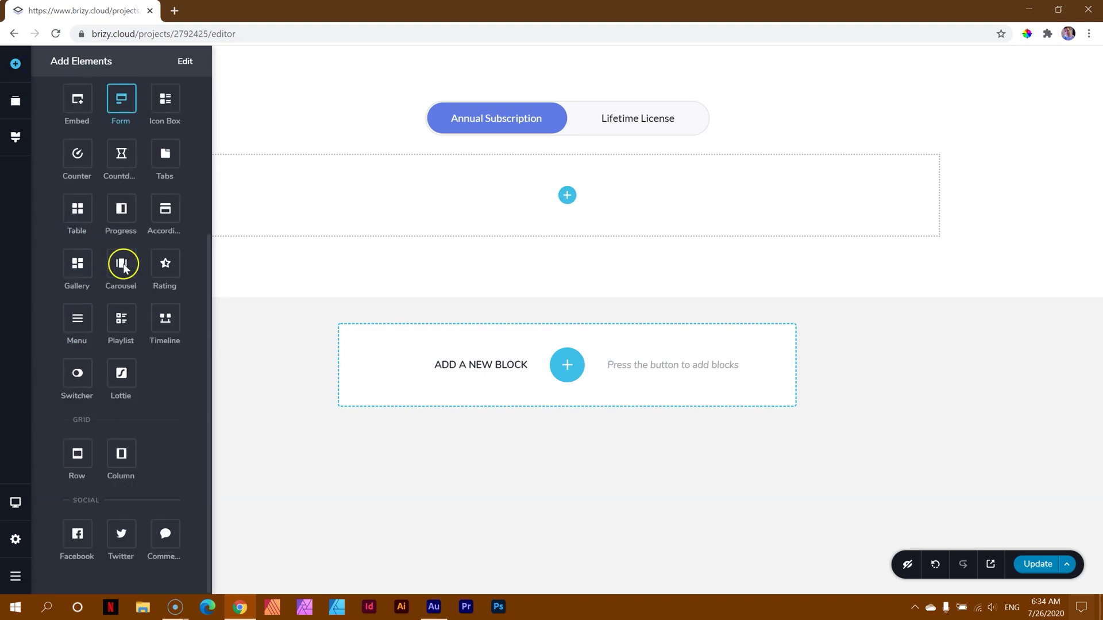
pyautogui.moveTo(119, 453); pyautogui.dragTo(567, 193)
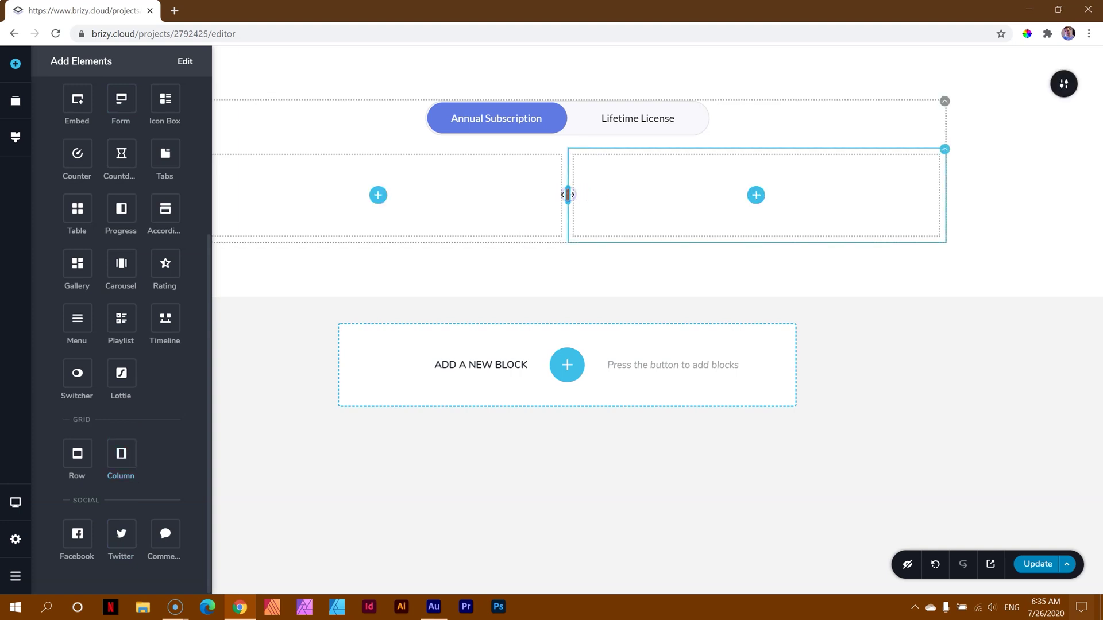
pyautogui.click(564, 148)
pyautogui.click(565, 181)
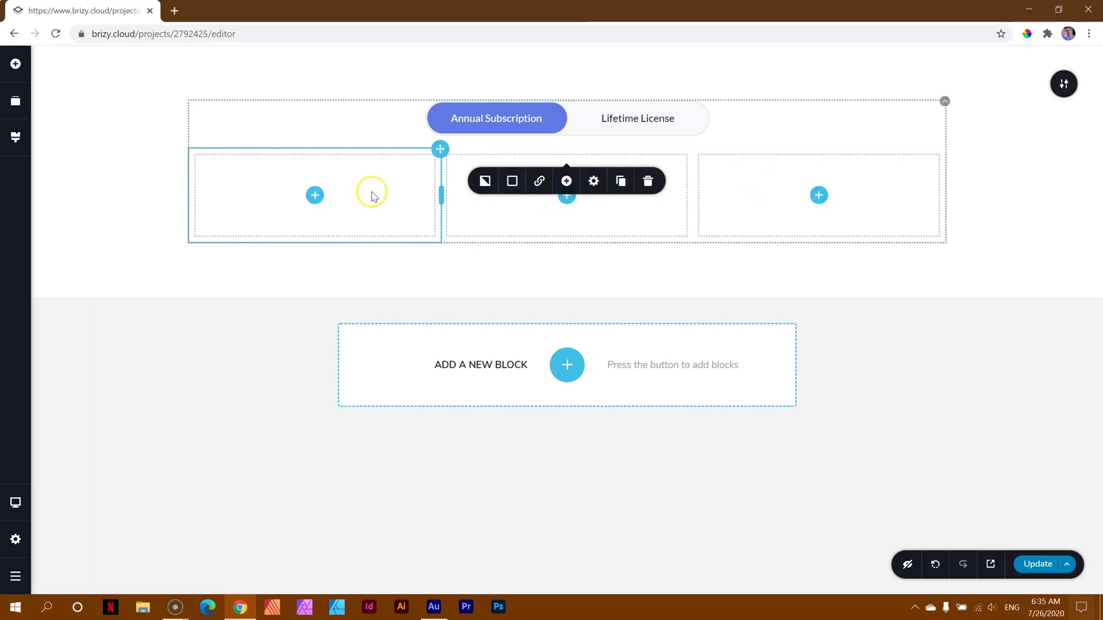
pyautogui.click(498, 221)
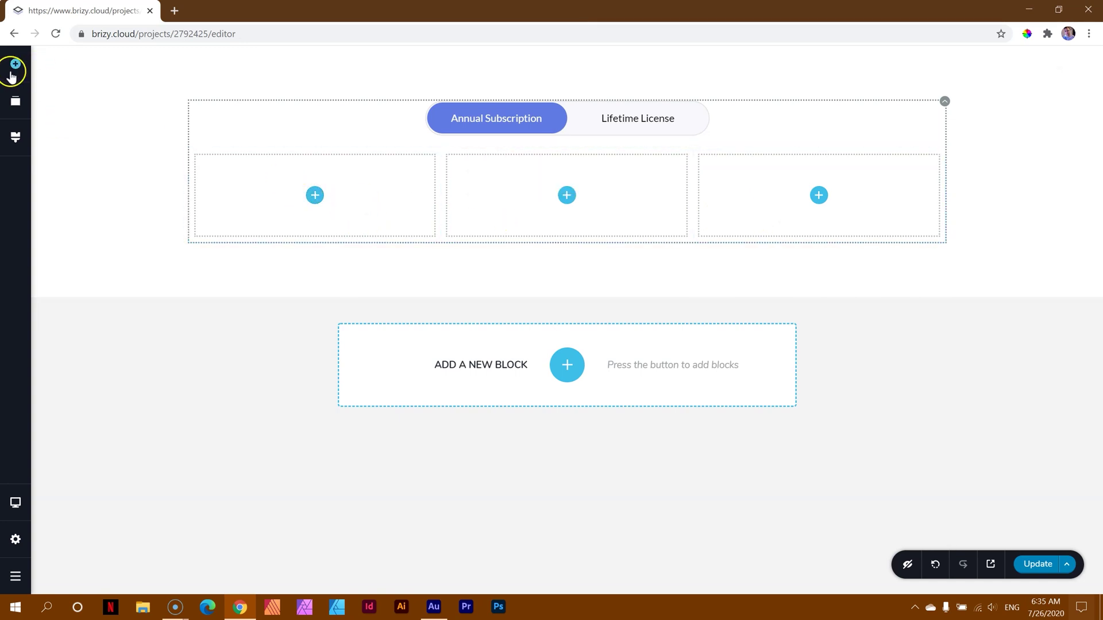
# Add two dummy text paragraphs to the first column
pyautogui.click(12, 70)
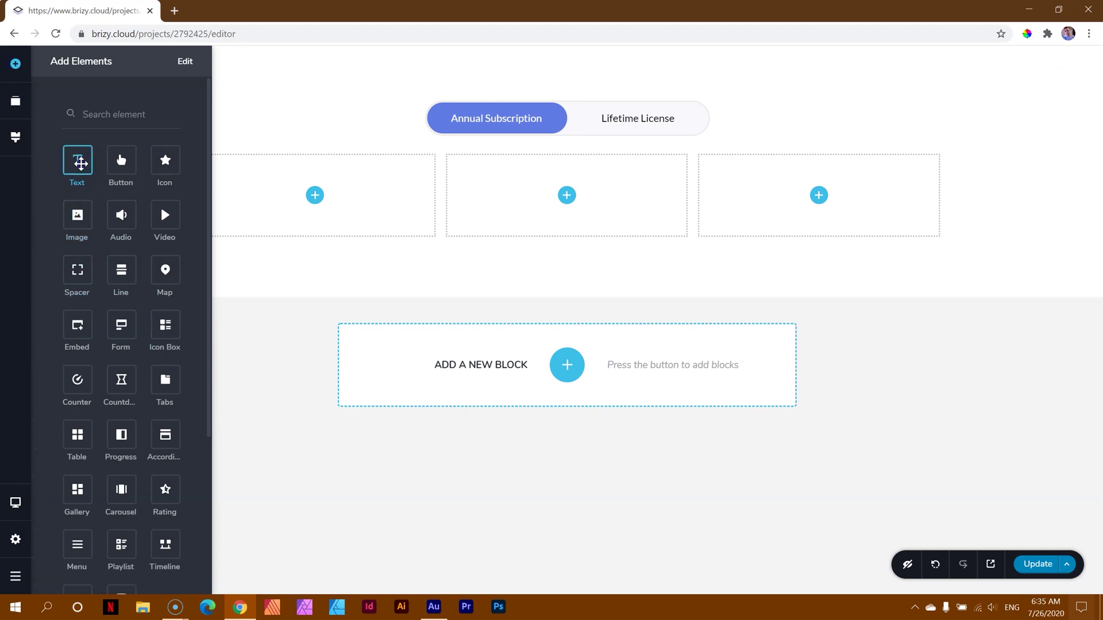
pyautogui.moveTo(80, 163); pyautogui.dragTo(310, 202)
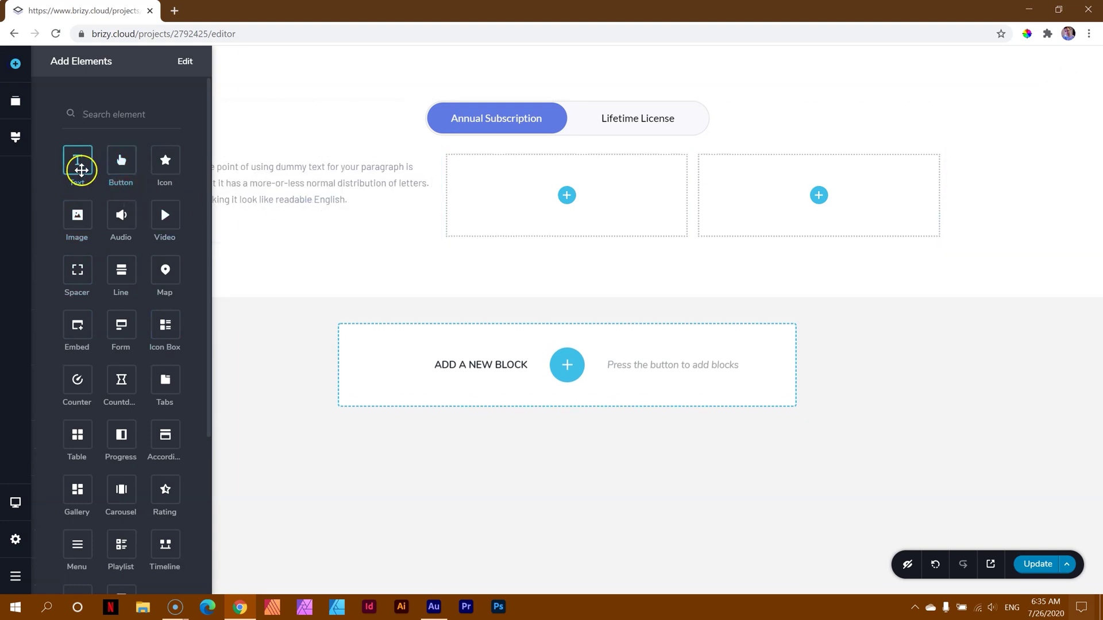
pyautogui.moveTo(81, 170); pyautogui.dragTo(266, 217)
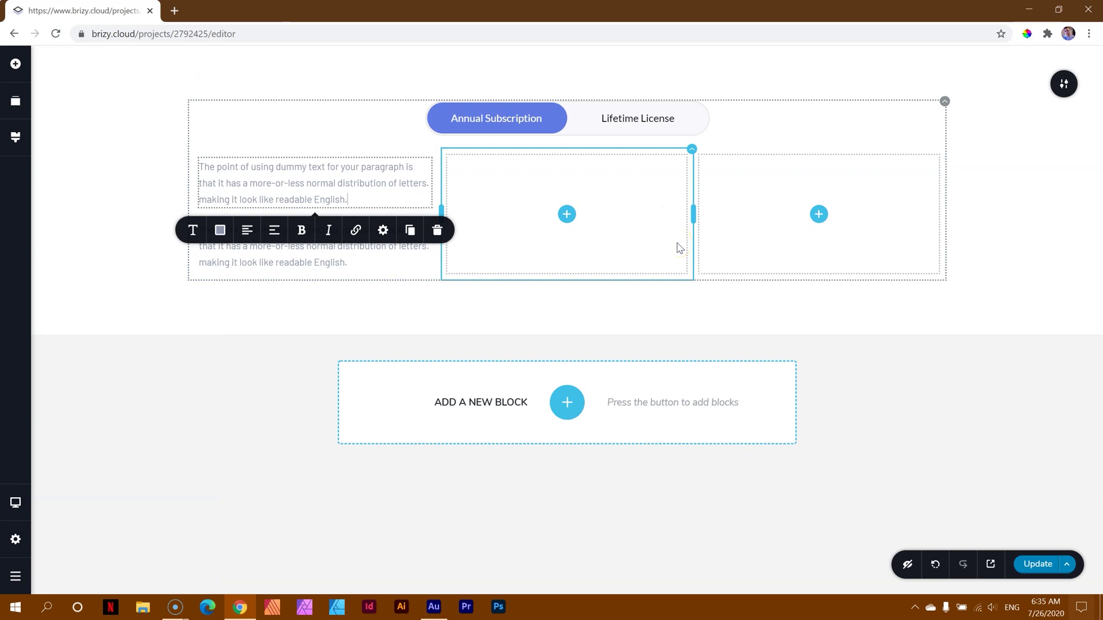
# Switch between Annual Subscription and Lifetime License to compare the new column content
pyautogui.click(625, 113)
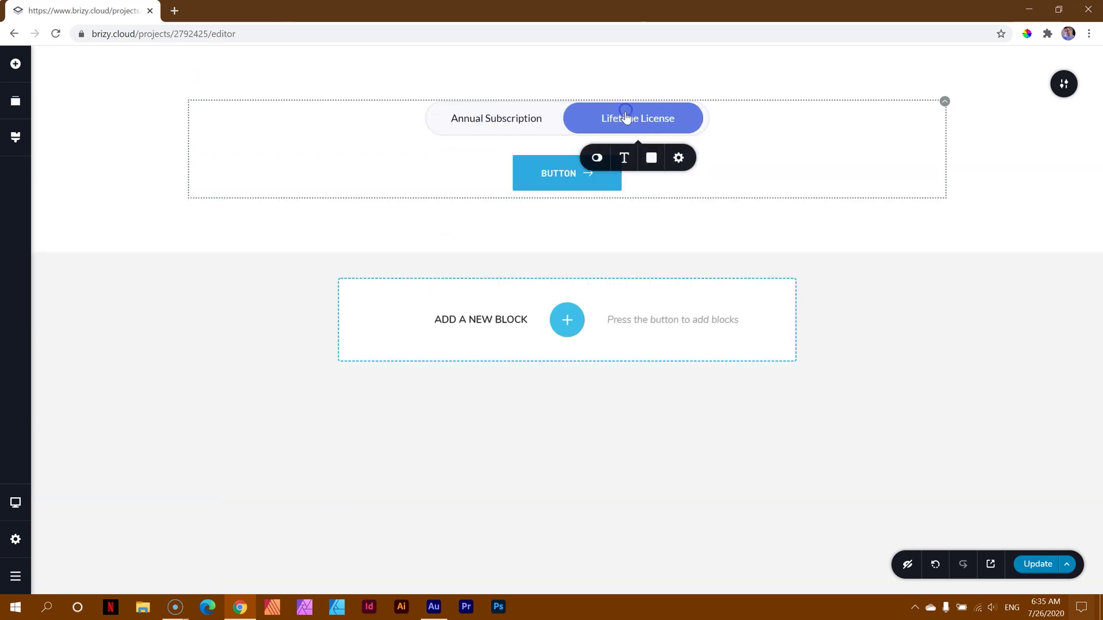
pyautogui.click(524, 122)
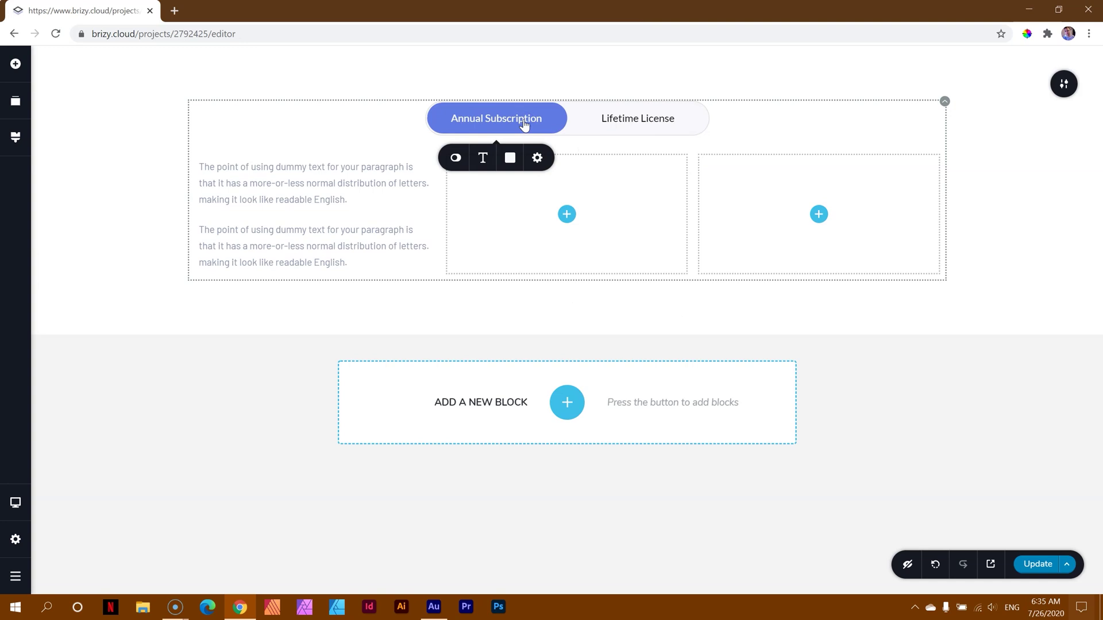
pyautogui.click(630, 121)
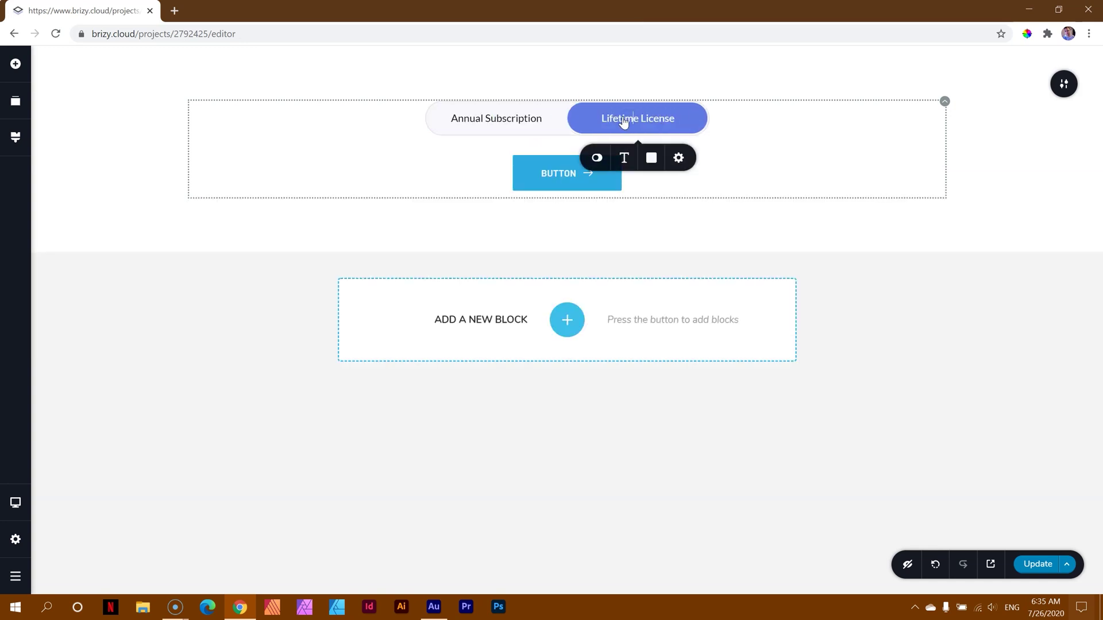
pyautogui.click(475, 116)
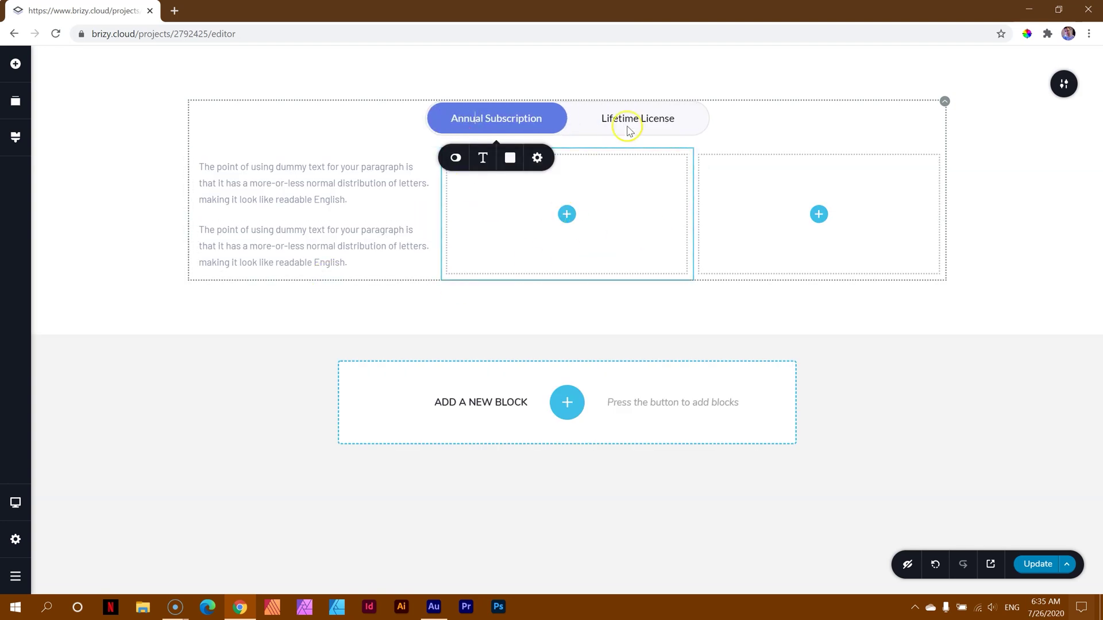
pyautogui.click(634, 123)
pyautogui.click(757, 195)
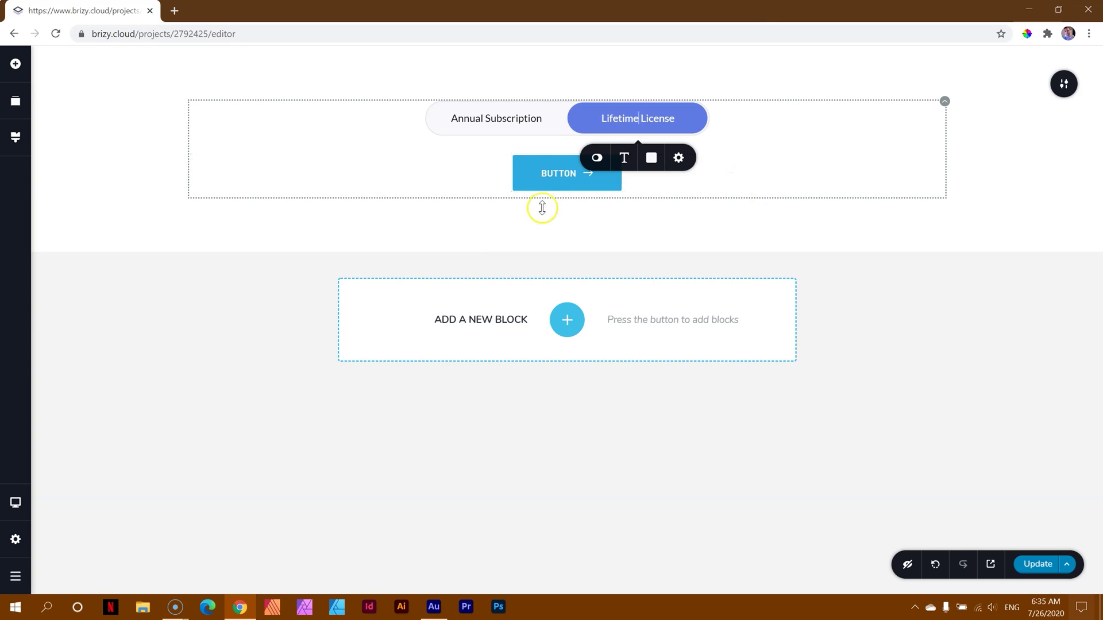
pyautogui.click(525, 119)
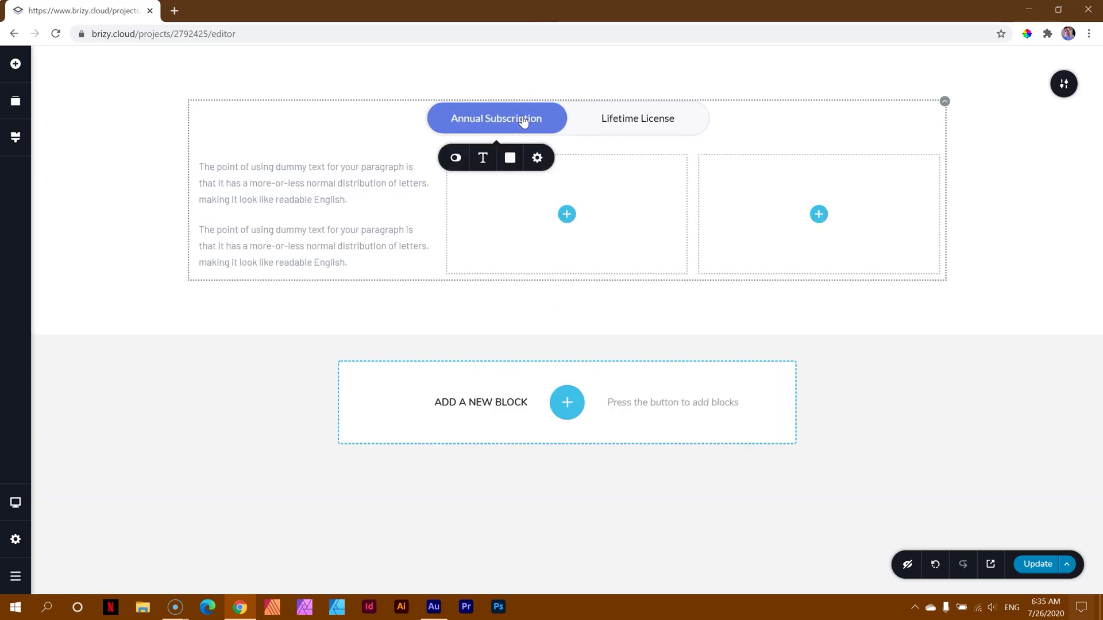
pyautogui.click(647, 236)
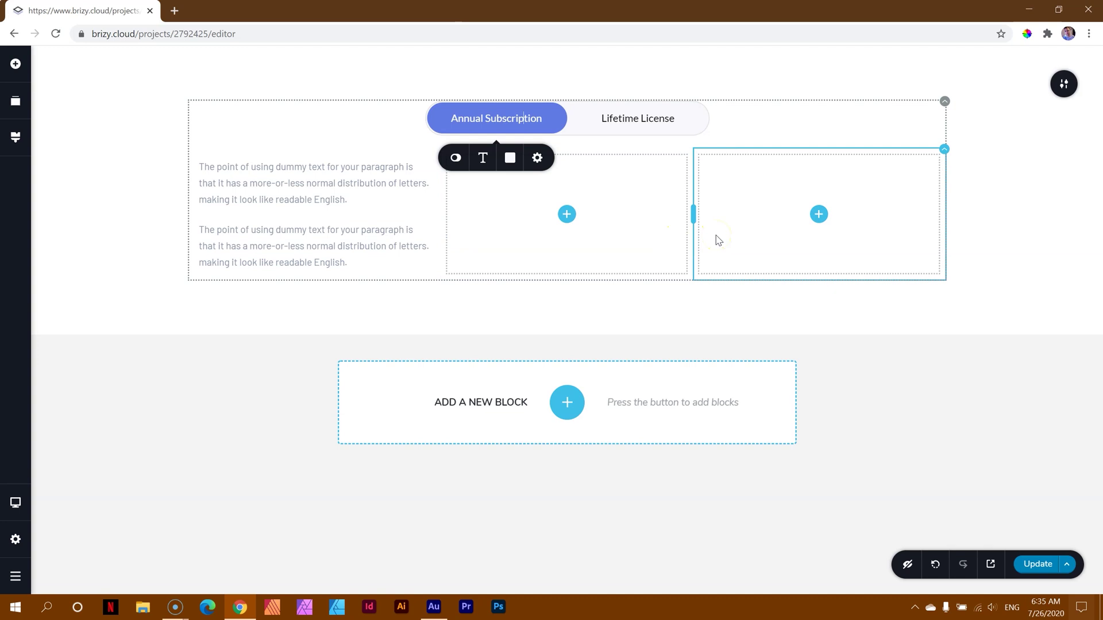
pyautogui.click(289, 150)
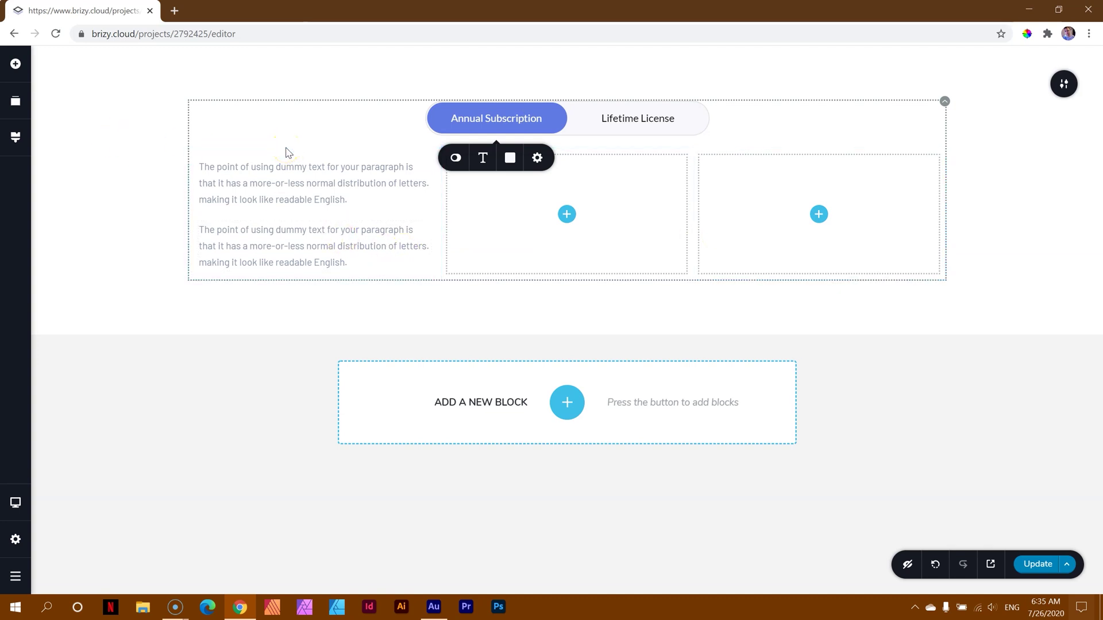
pyautogui.click(628, 121)
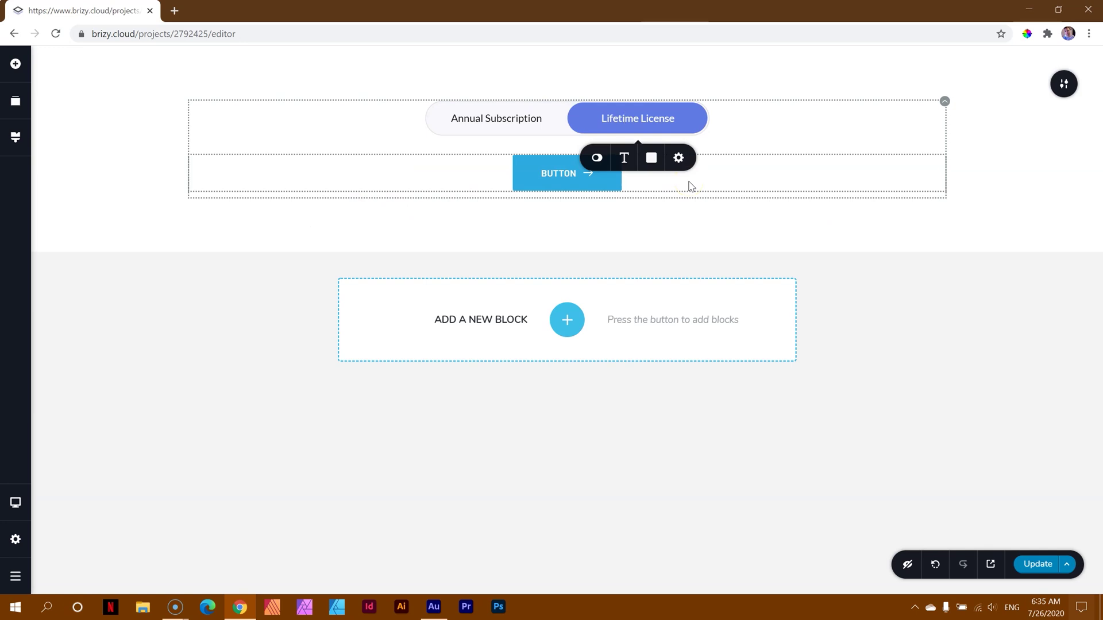
pyautogui.click(483, 117)
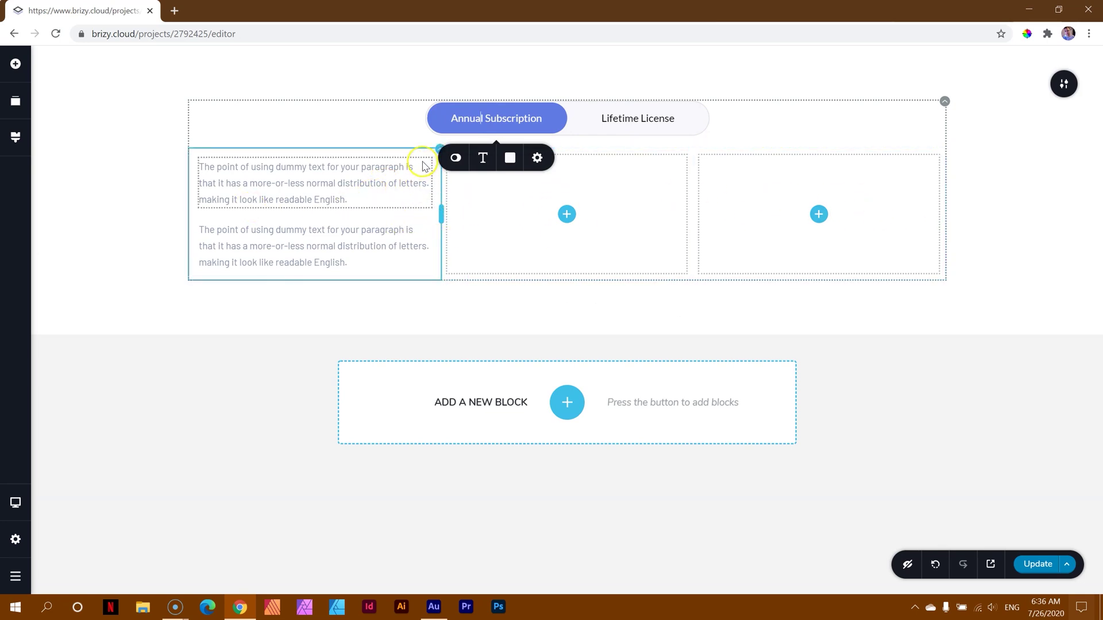
# Delete the text and extra columns, leaving one empty column in the Annual tab
pyautogui.click(438, 148)
pyautogui.click(521, 182)
pyautogui.rightClick(439, 192)
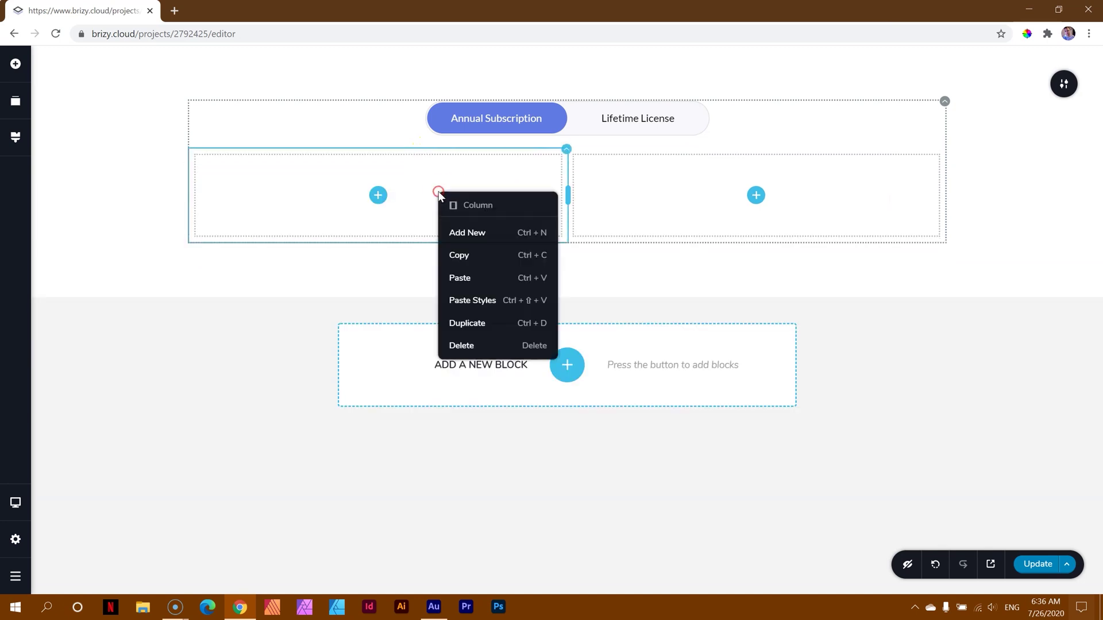
pyautogui.click(487, 345)
pyautogui.rightClick(525, 188)
pyautogui.click(561, 339)
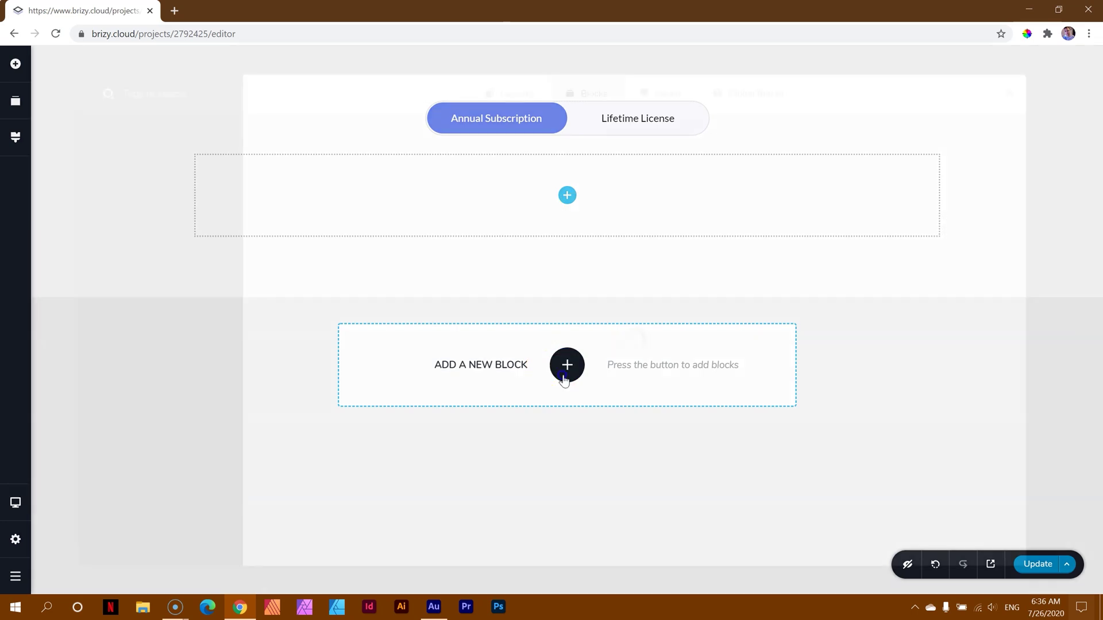
# Insert the Pricing Plans block with Startup, Advanced and Pro cards from the Pricing category
pyautogui.click(567, 364)
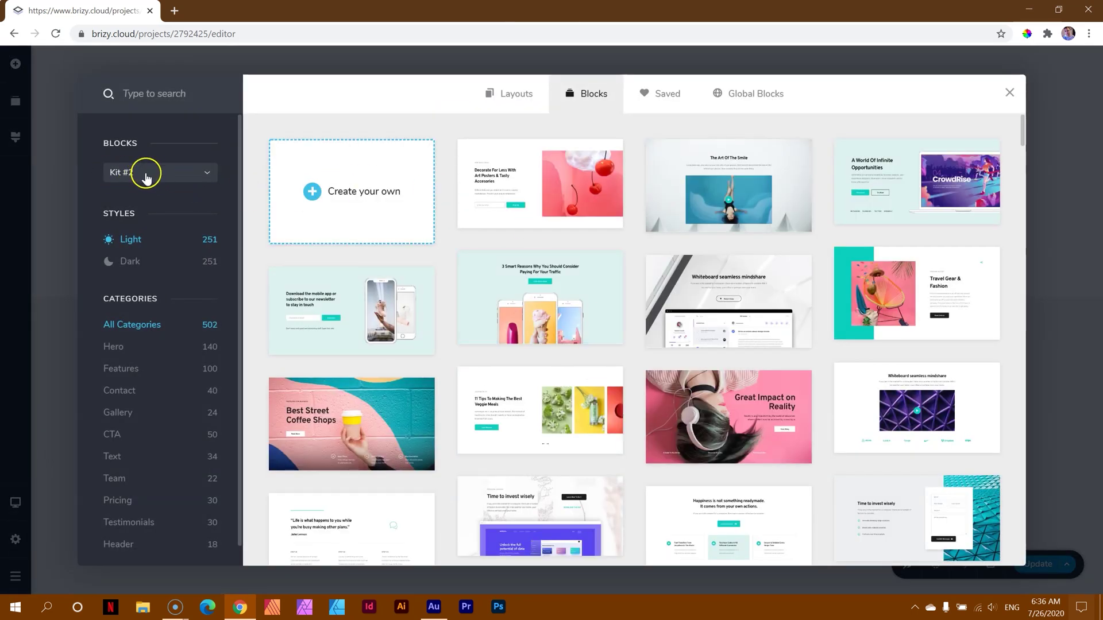
pyautogui.click(128, 493)
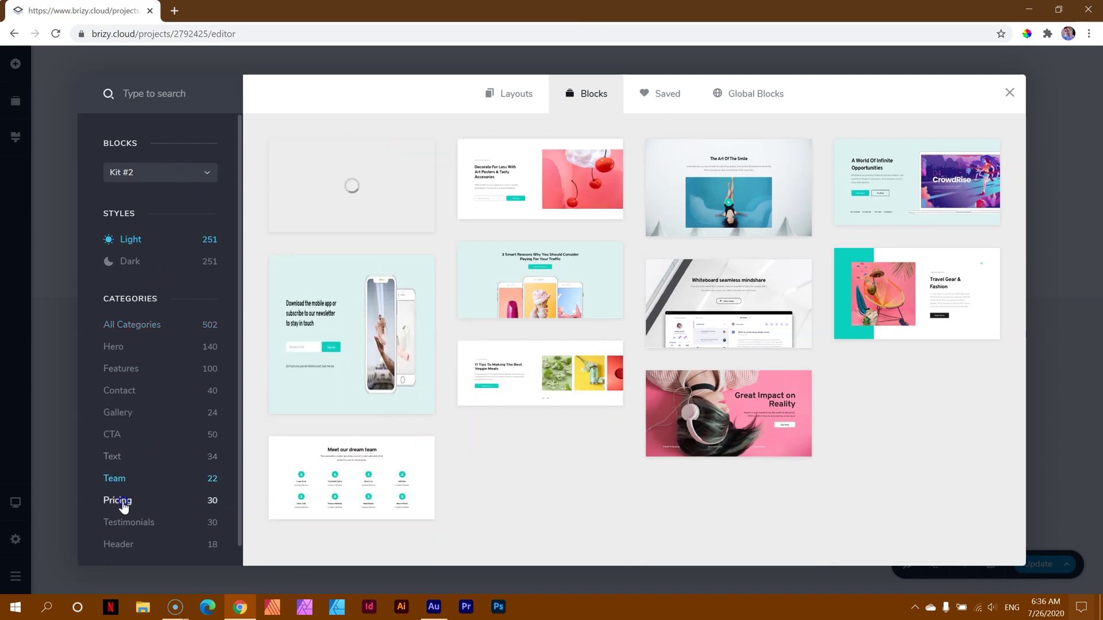
pyautogui.click(121, 501)
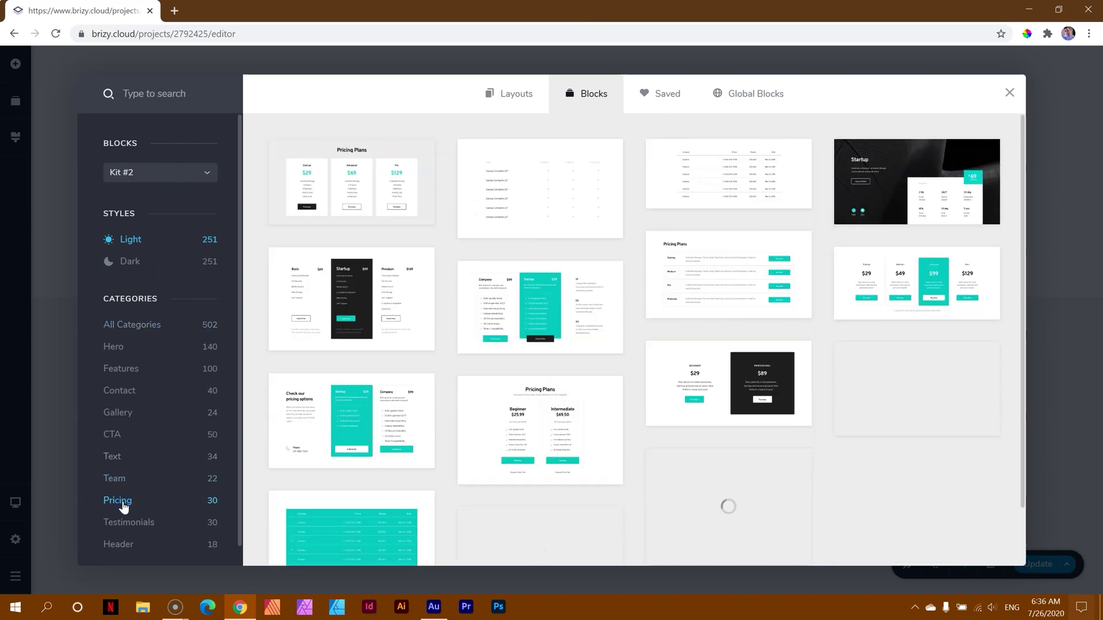
pyautogui.click(117, 511)
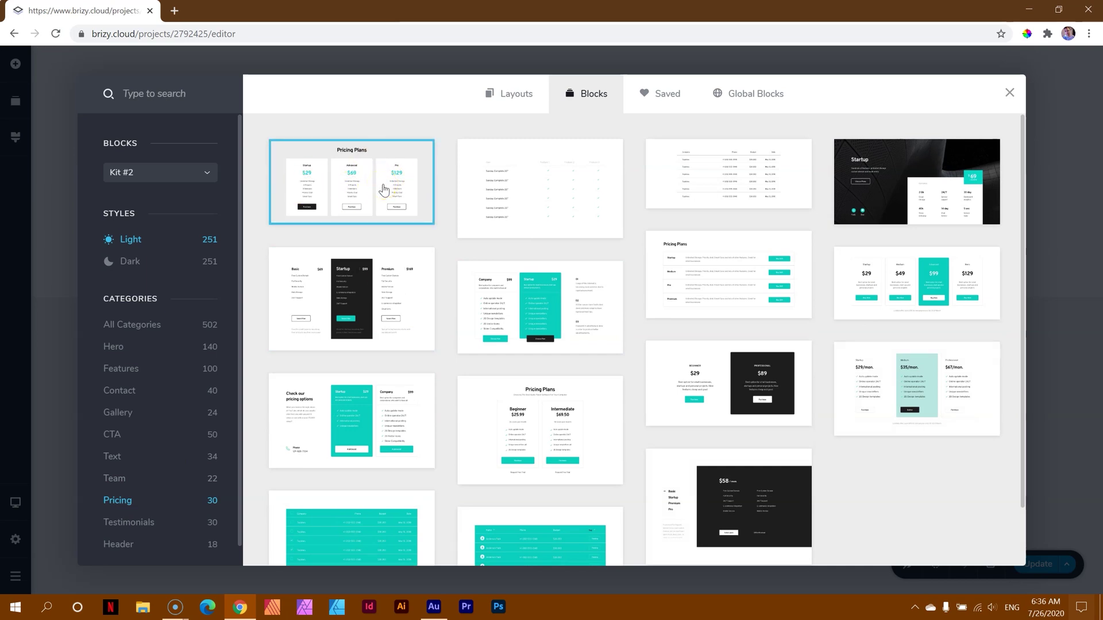
pyautogui.click(348, 175)
pyautogui.scroll(-3, 568, 241)
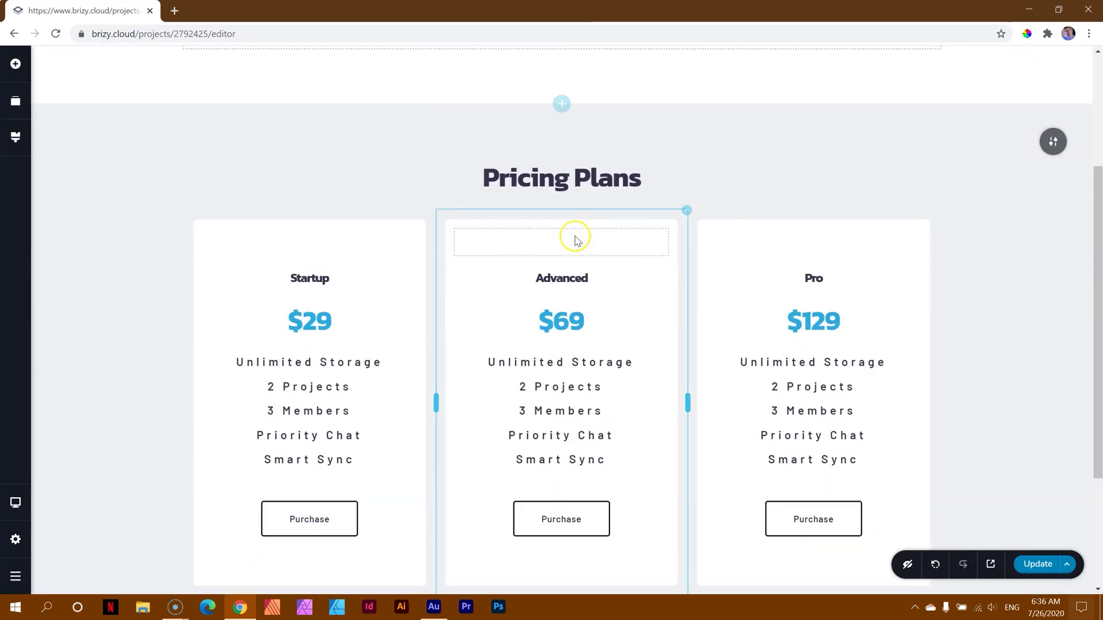
pyautogui.scroll(-3, 588, 227)
pyautogui.scroll(3, 613, 225)
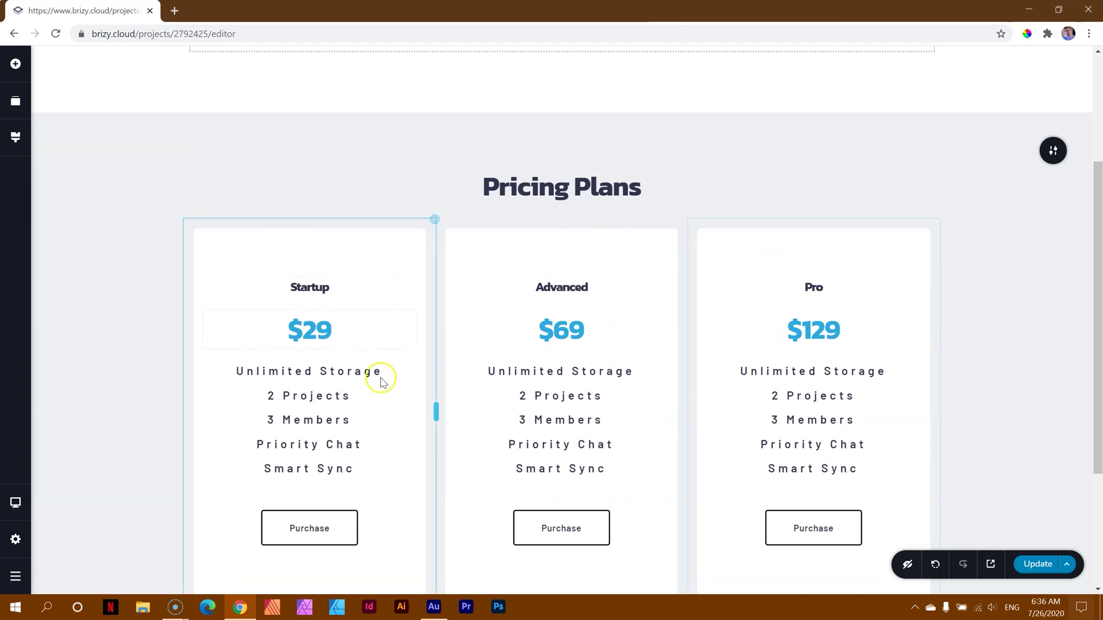
pyautogui.scroll(3, 402, 259)
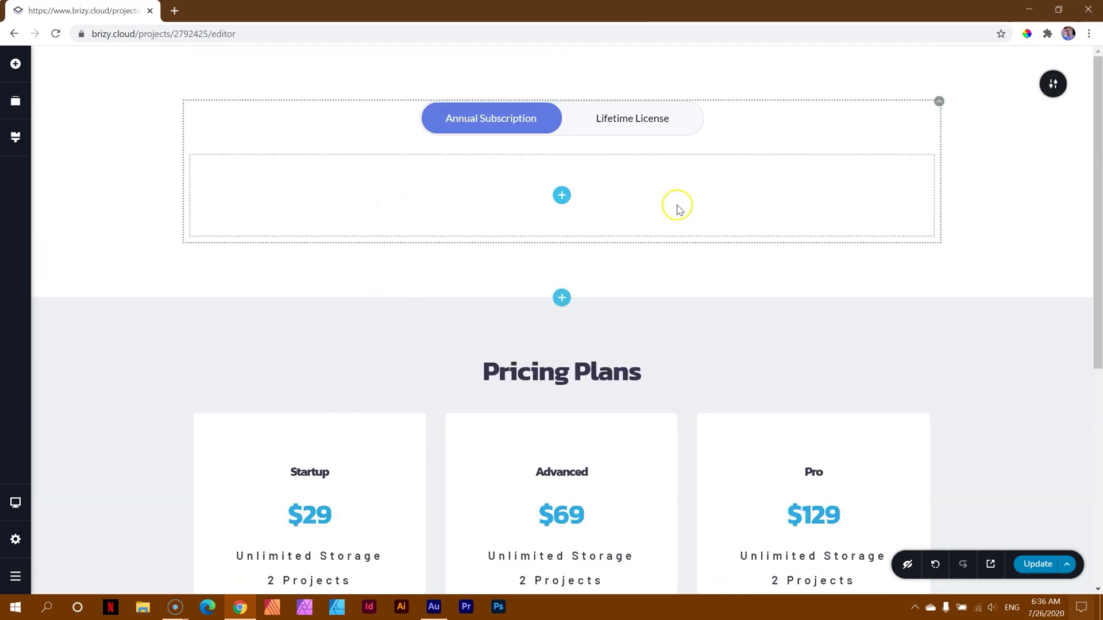
pyautogui.scroll(-5, 613, 247)
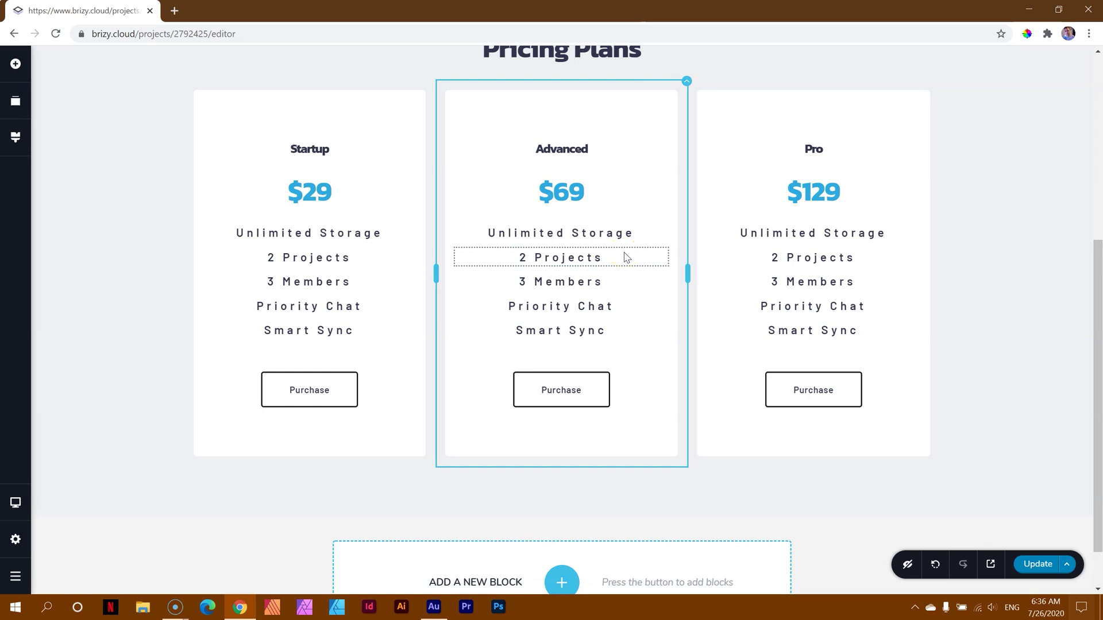
pyautogui.scroll(2, 990, 111)
pyautogui.scroll(-3, 976, 126)
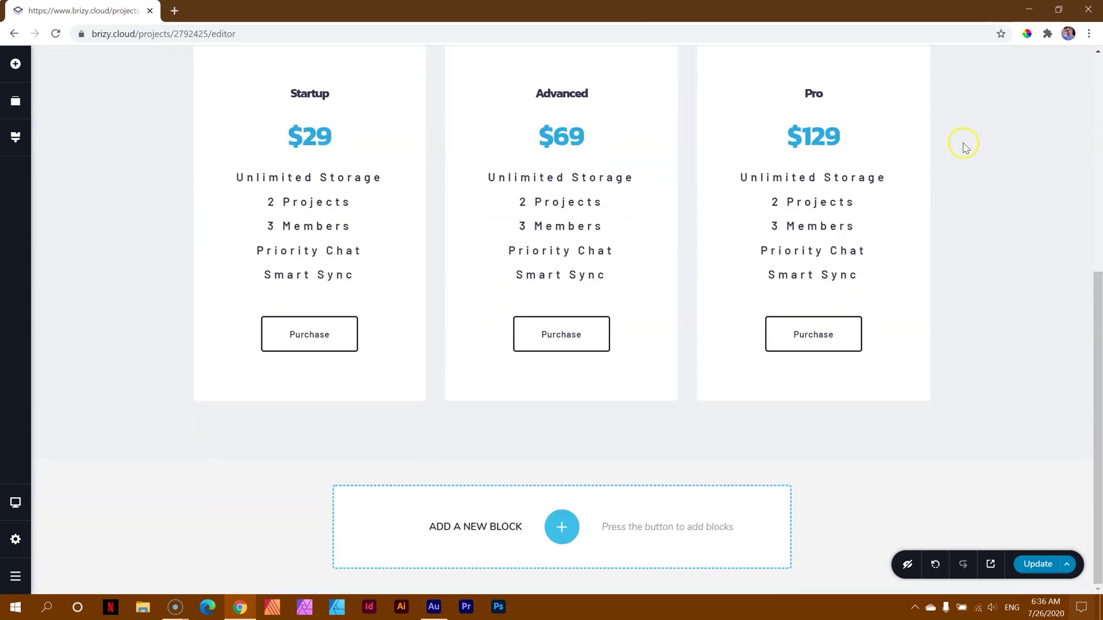
pyautogui.click(561, 526)
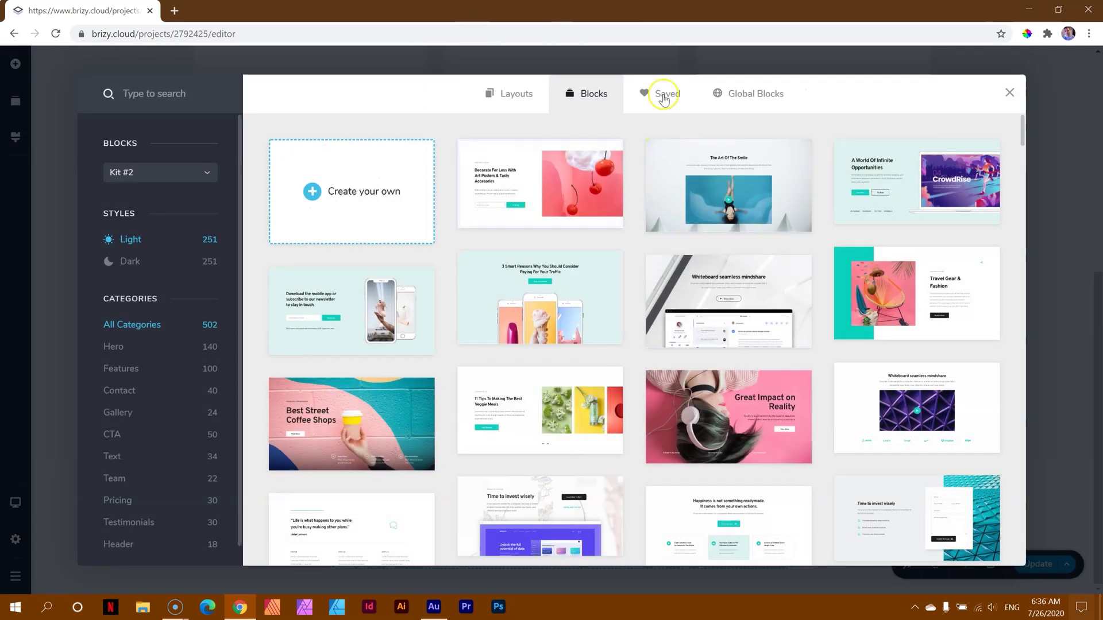
pyautogui.click(662, 94)
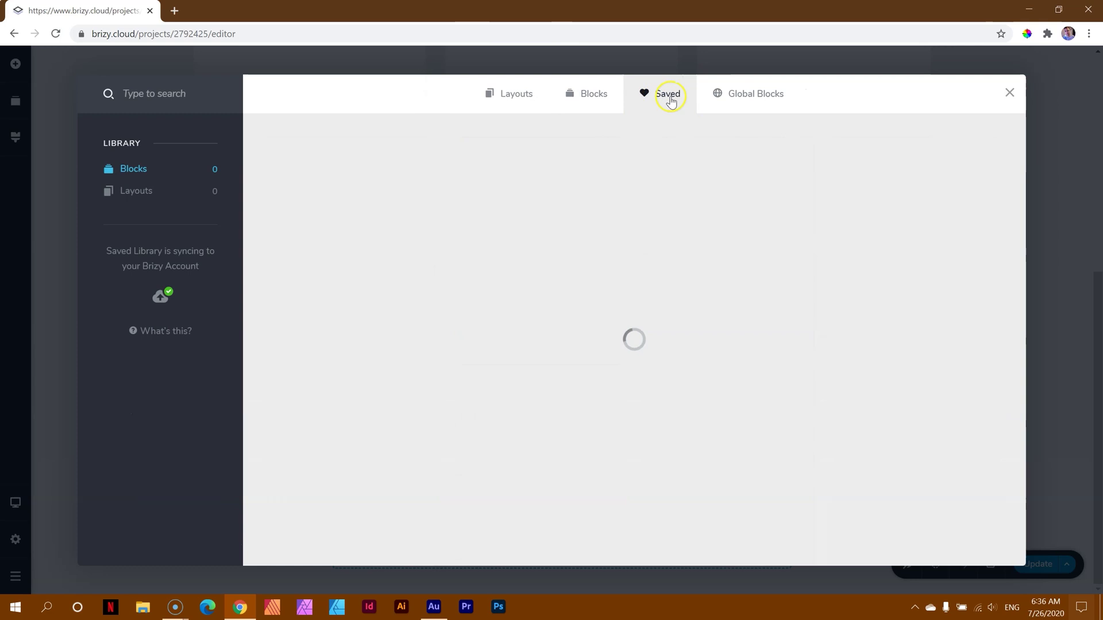
pyautogui.click(1011, 93)
pyautogui.scroll(3, 1042, 424)
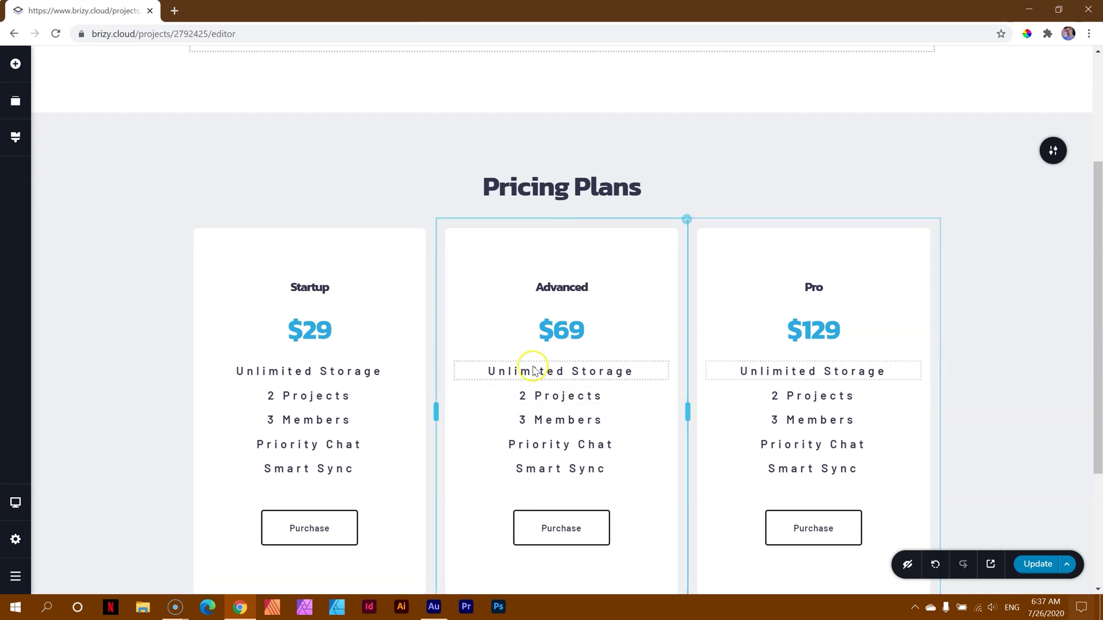
# Drag the Startup, Advanced and Pro cards side by side into the Annual tab, then check
pyautogui.scroll(3, 393, 400)
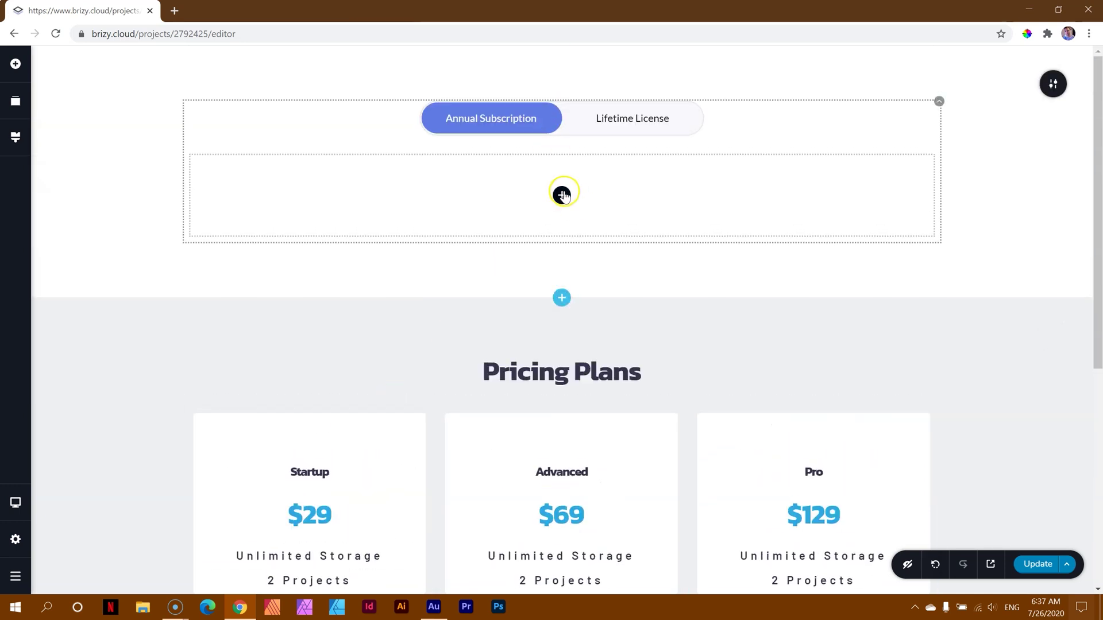
pyautogui.moveTo(433, 405); pyautogui.dragTo(561, 202)
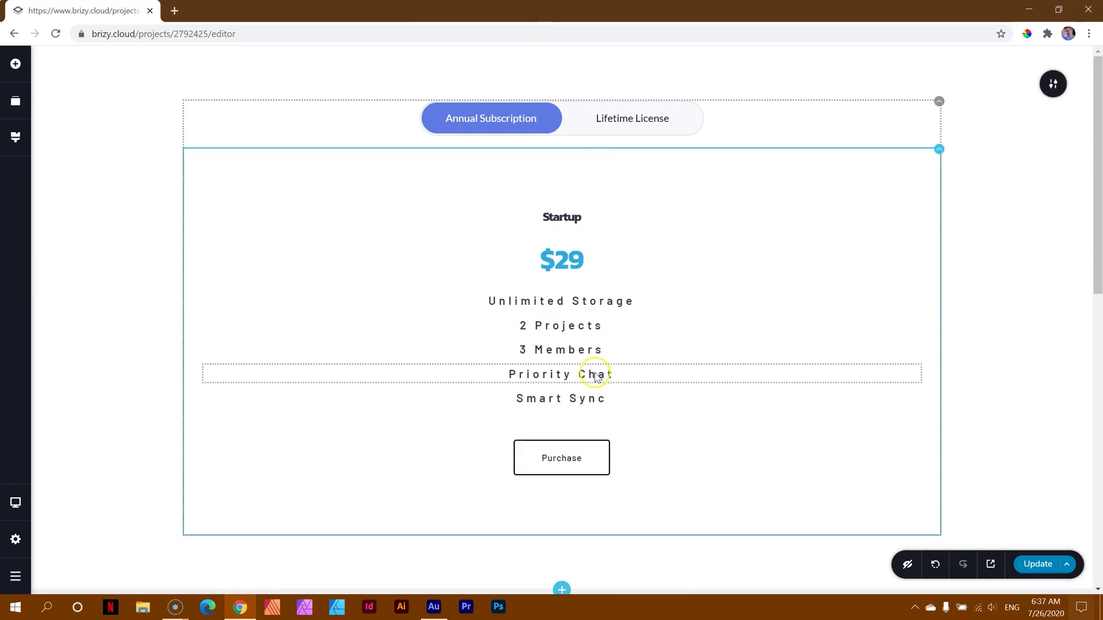
pyautogui.scroll(-3, 574, 402)
pyautogui.moveTo(561, 507); pyautogui.dragTo(938, 89)
pyautogui.scroll(-5, 769, 242)
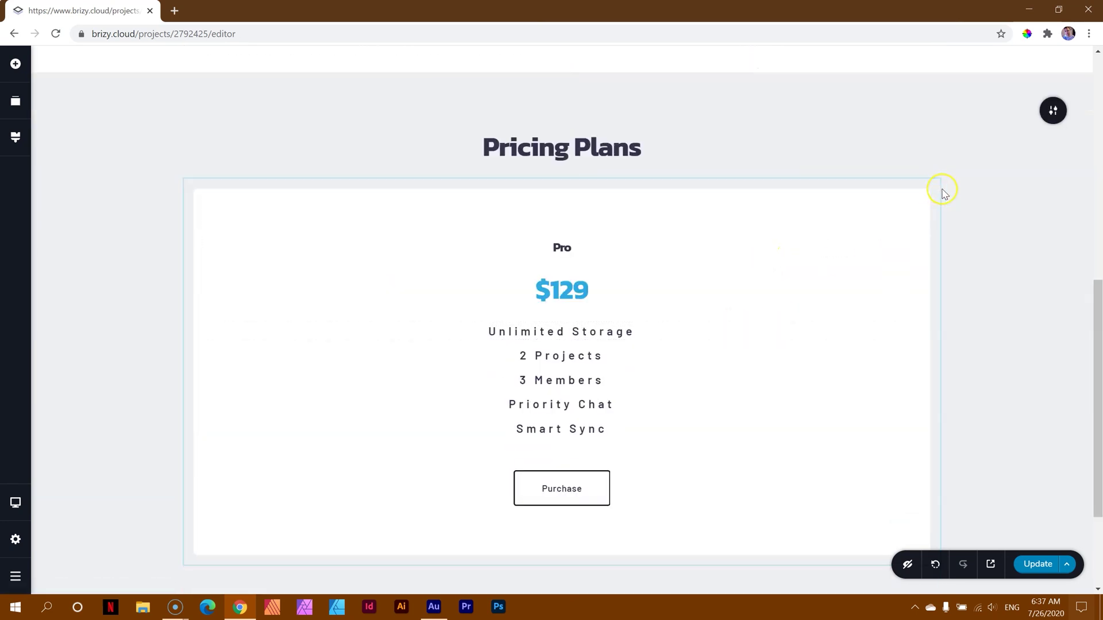
pyautogui.scroll(3, 960, 204)
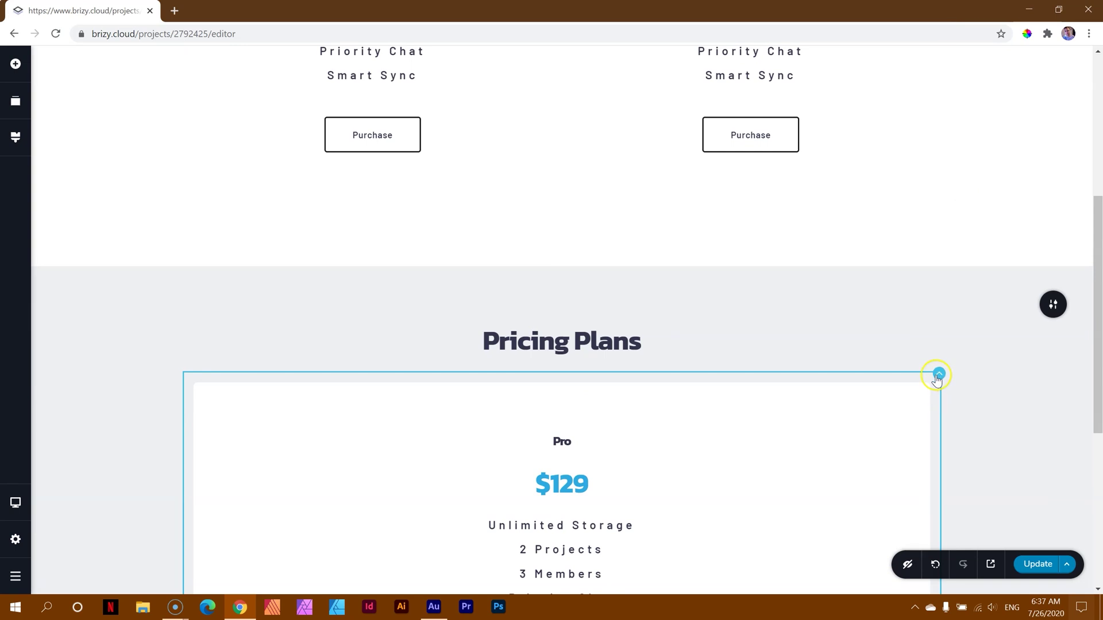
pyautogui.moveTo(938, 374); pyautogui.dragTo(938, 152)
pyautogui.scroll(4, 984, 280)
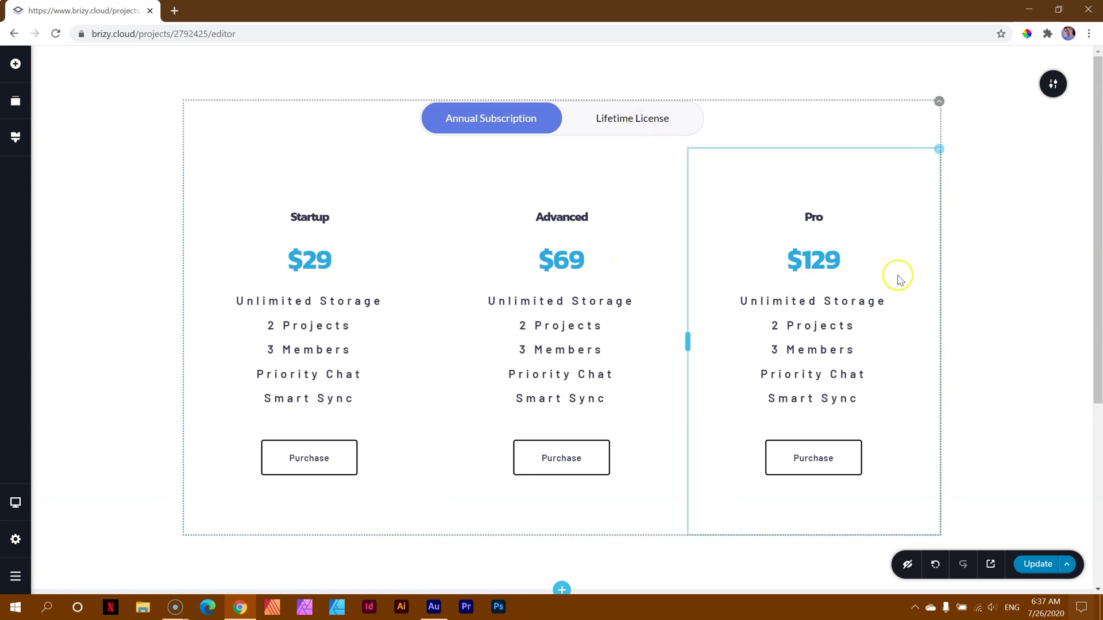
pyautogui.click(607, 123)
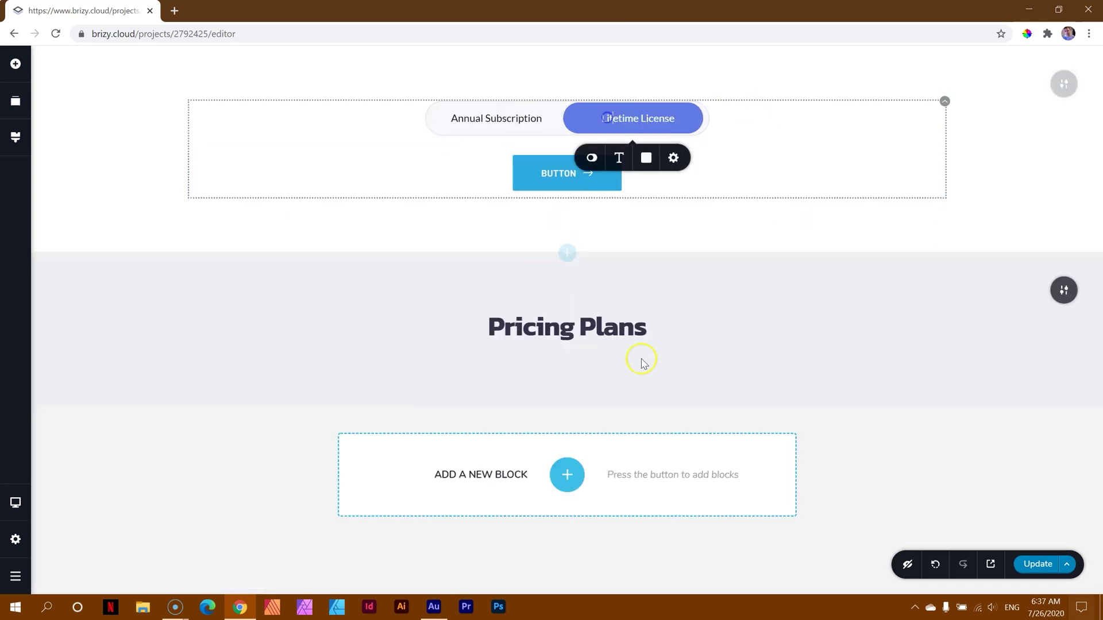
pyautogui.click(485, 123)
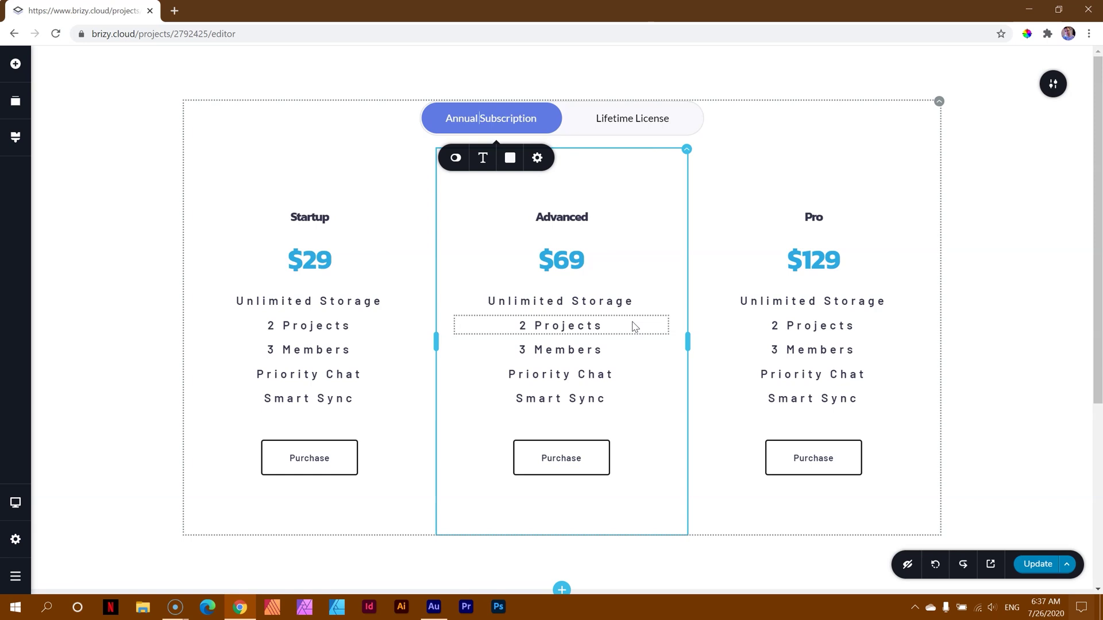
# Undo moving the Pro and Advanced cards with Ctrl+Z
pyautogui.hotkey('ctrl', 'z')
pyautogui.hotkey('ctrl', 'z')
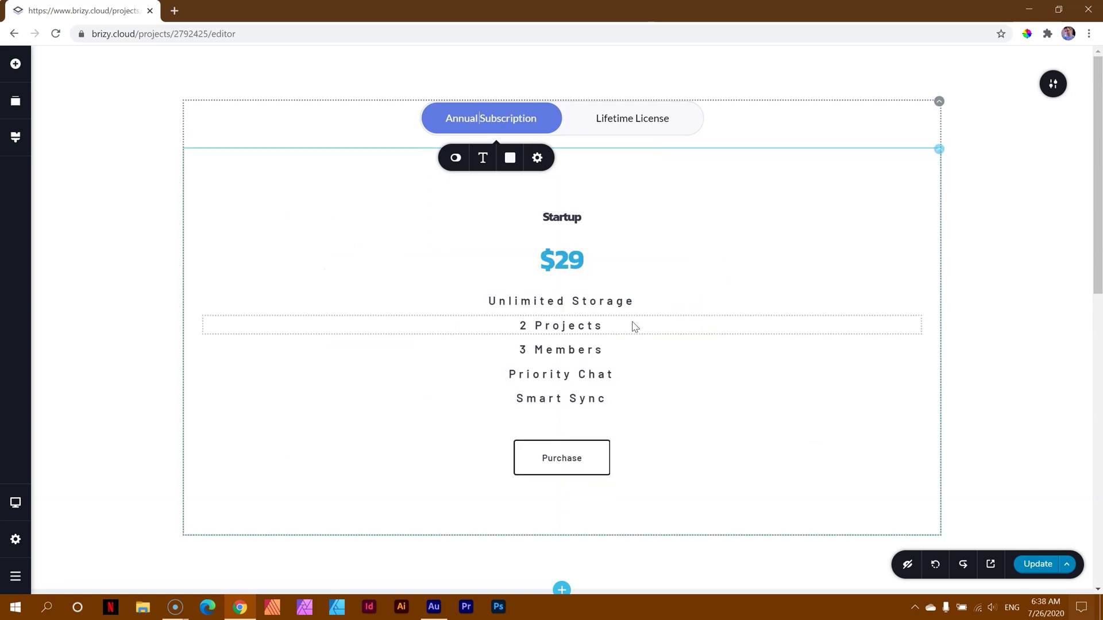
pyautogui.hotkey('ctrl', 'z')
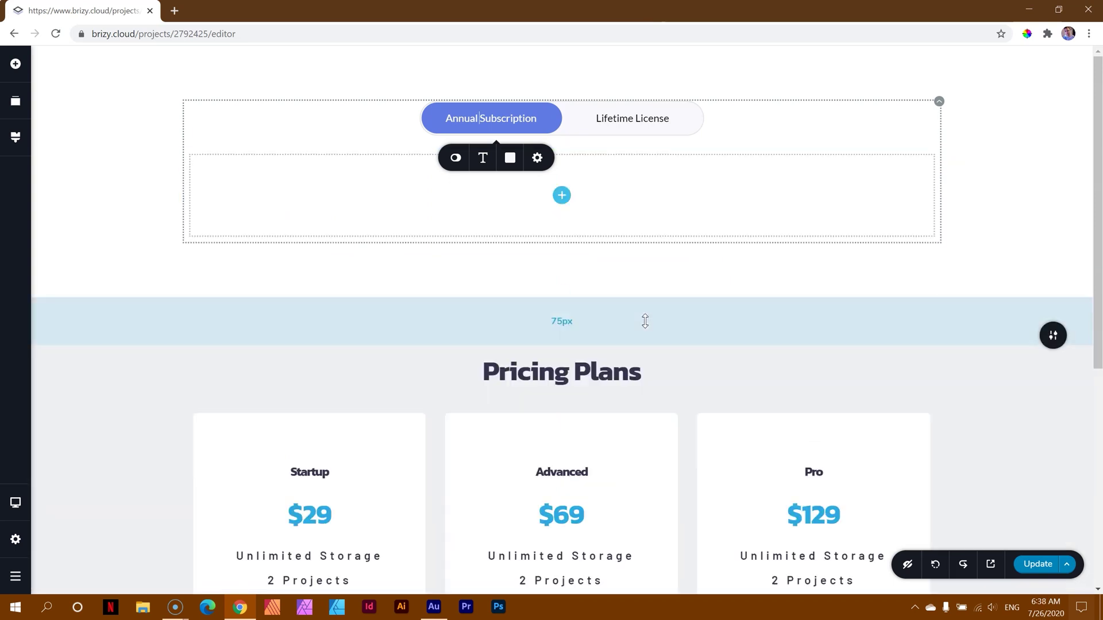
pyautogui.scroll(-3, 377, 345)
pyautogui.scroll(3, 631, 361)
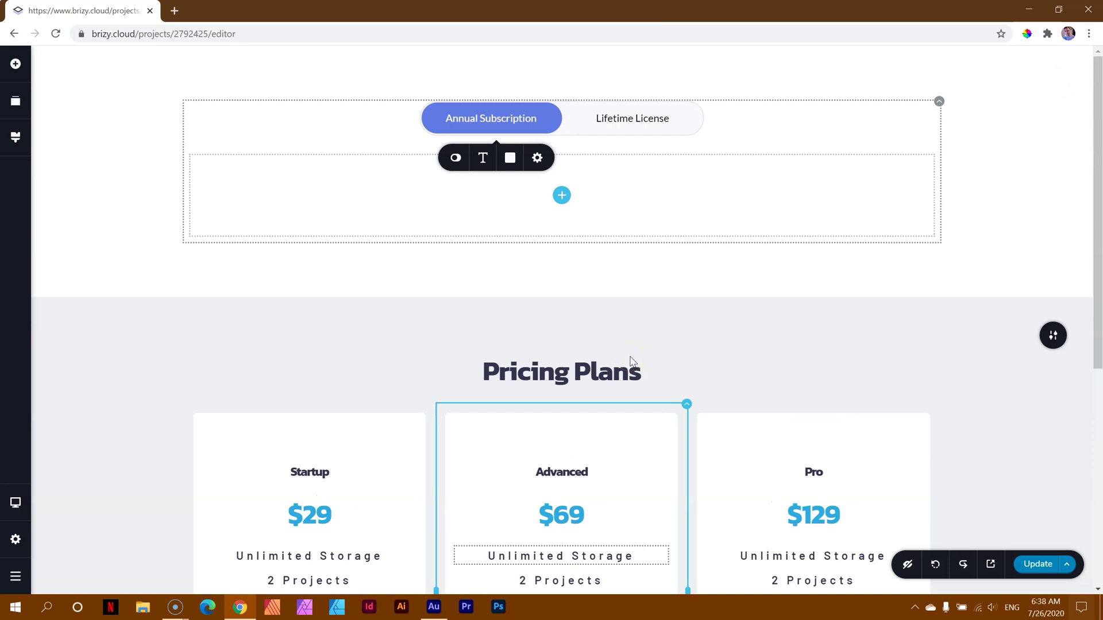
pyautogui.scroll(-5, 719, 325)
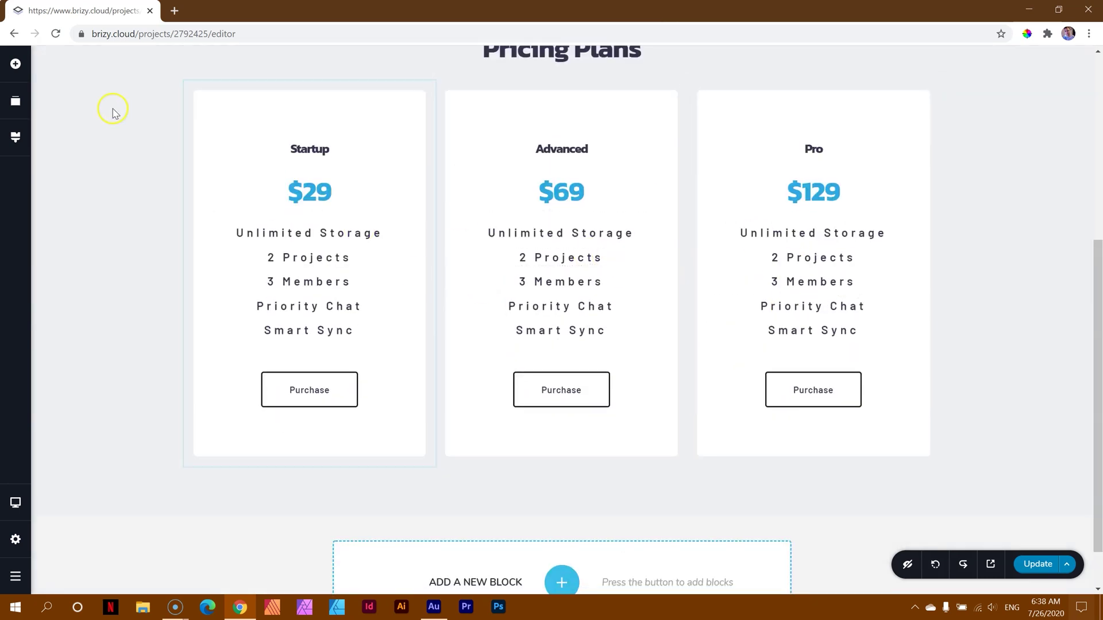
# Add a new Row and move the Startup, Advanced and Pro cards into it
pyautogui.click(16, 65)
pyautogui.scroll(-5, 113, 239)
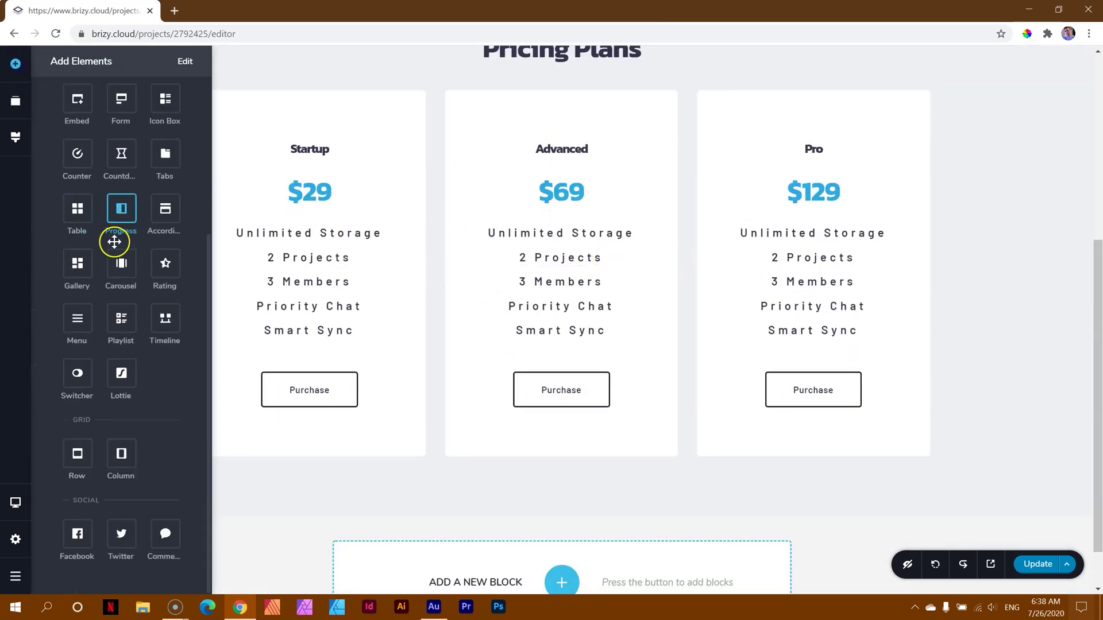
pyautogui.moveTo(76, 462); pyautogui.dragTo(362, 83)
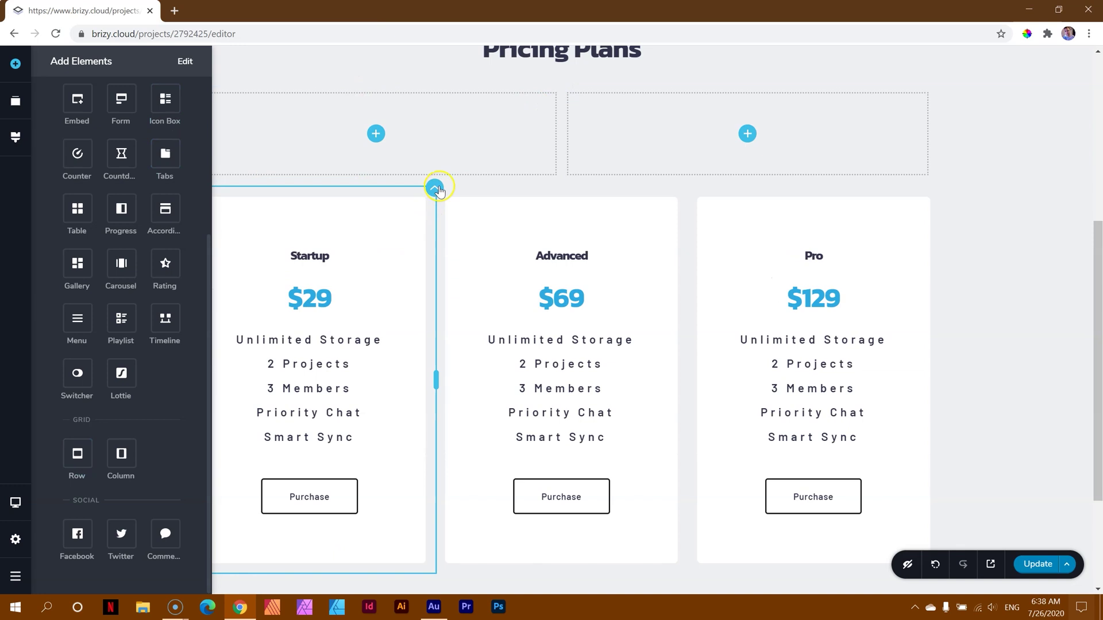
pyautogui.moveTo(438, 190); pyautogui.dragTo(561, 121)
pyautogui.scroll(-2, 586, 287)
pyautogui.scroll(3, 536, 368)
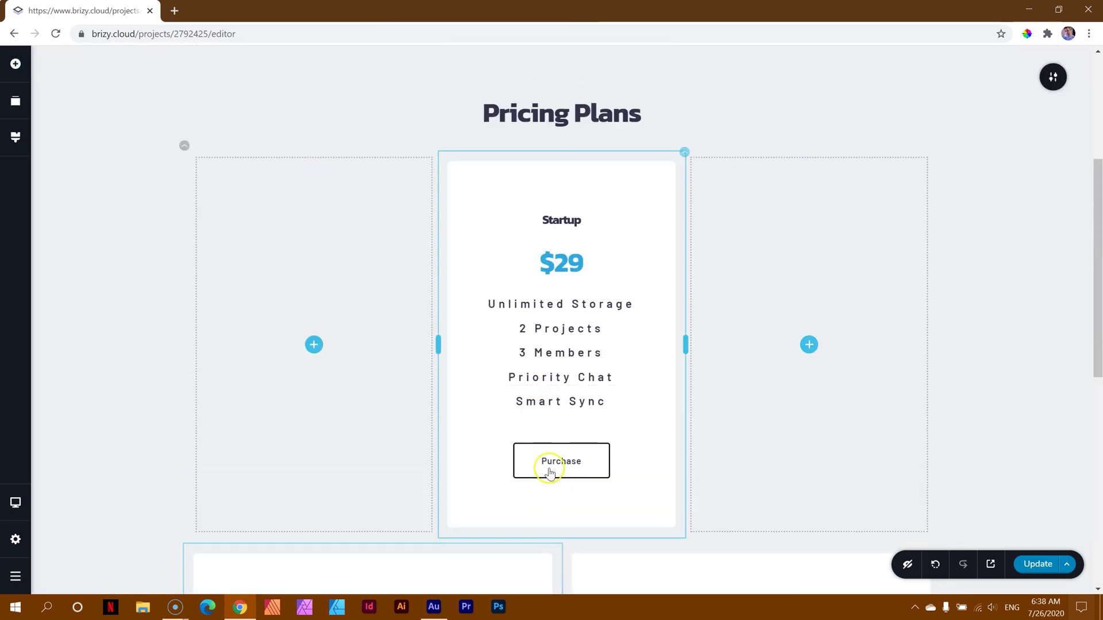
pyautogui.moveTo(560, 551); pyautogui.dragTo(683, 353)
pyautogui.scroll(-2, 718, 379)
pyautogui.scroll(-2, 718, 380)
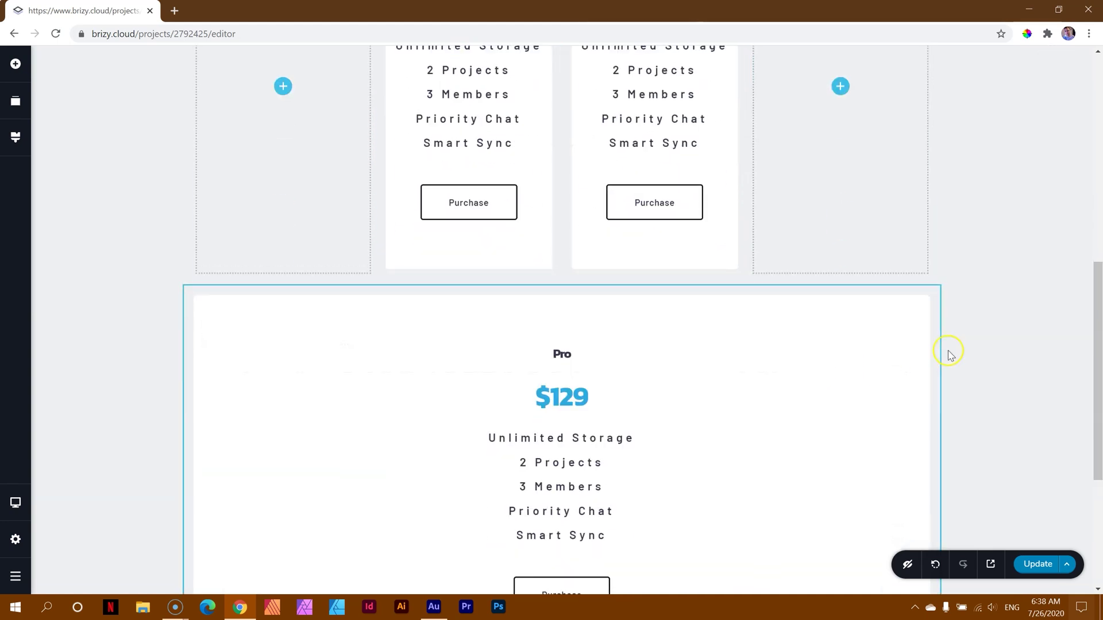
pyautogui.moveTo(938, 286); pyautogui.dragTo(734, 230)
pyautogui.scroll(3, 180, 207)
# Delete the empty left and right columns from the new row
pyautogui.rightClick(268, 247)
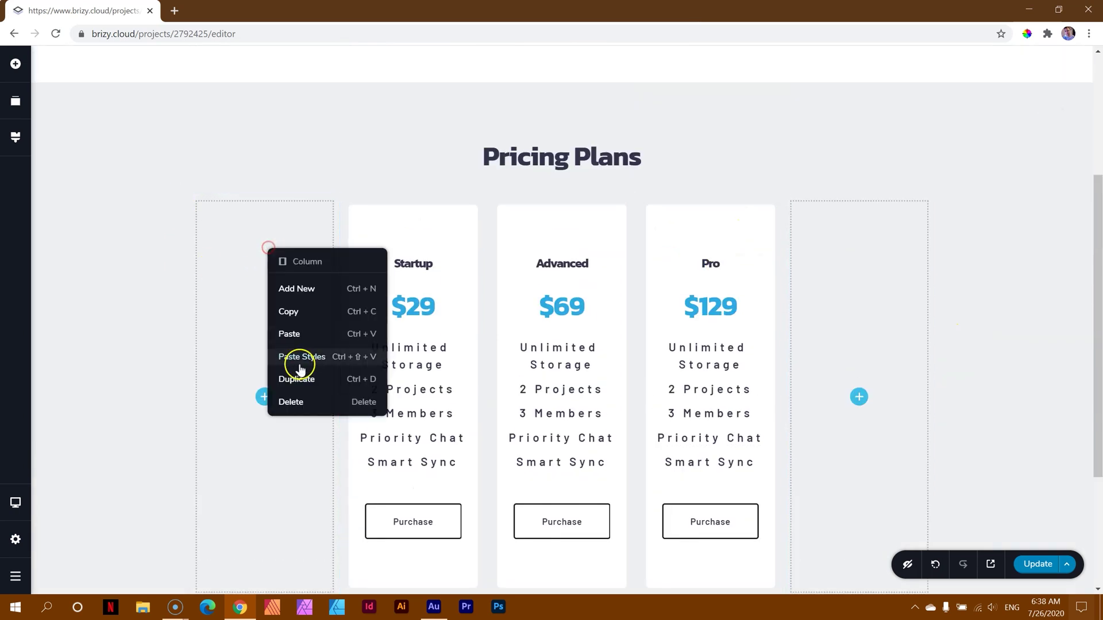
pyautogui.click(293, 403)
pyautogui.rightClick(825, 258)
pyautogui.click(835, 419)
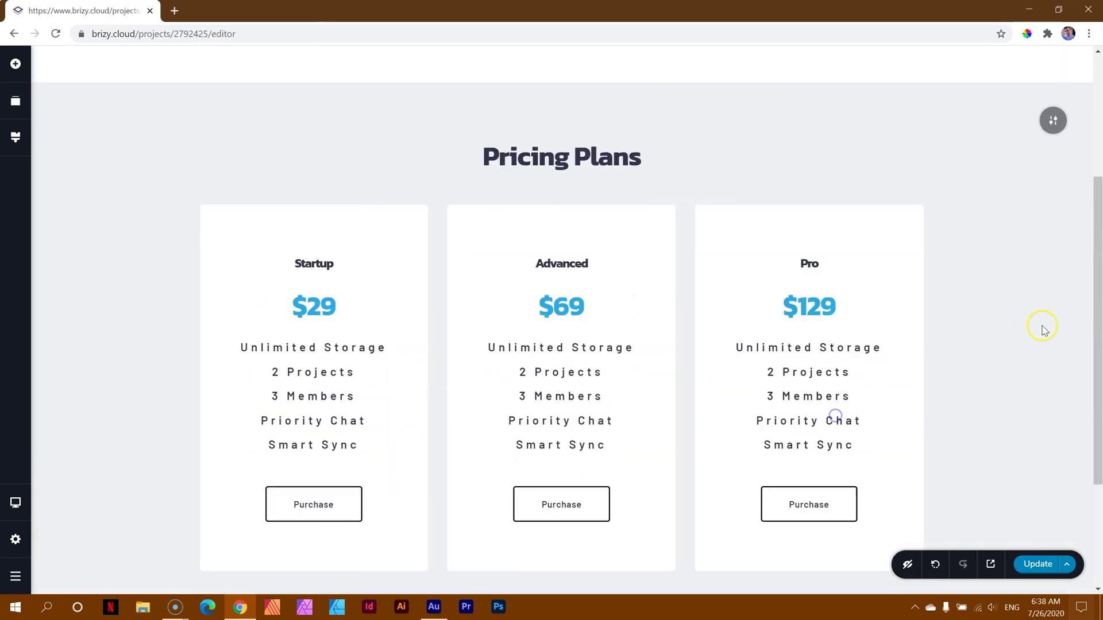
pyautogui.scroll(-3, 1029, 266)
pyautogui.scroll(3, 1026, 270)
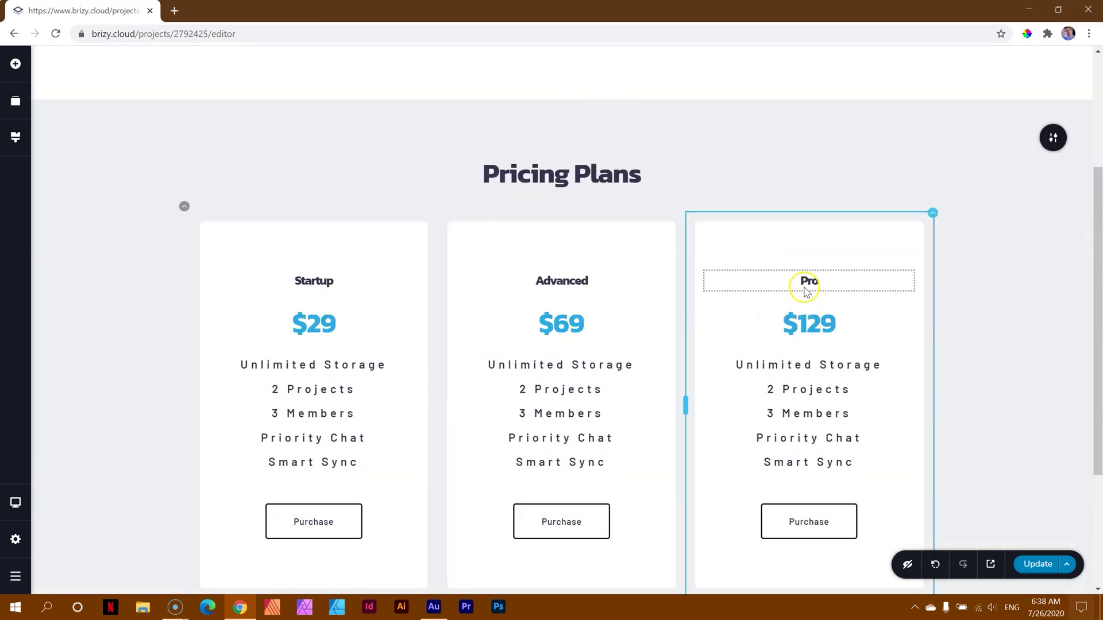
# Move the whole pricing row into the Annual Subscription tab
pyautogui.scroll(3, 807, 290)
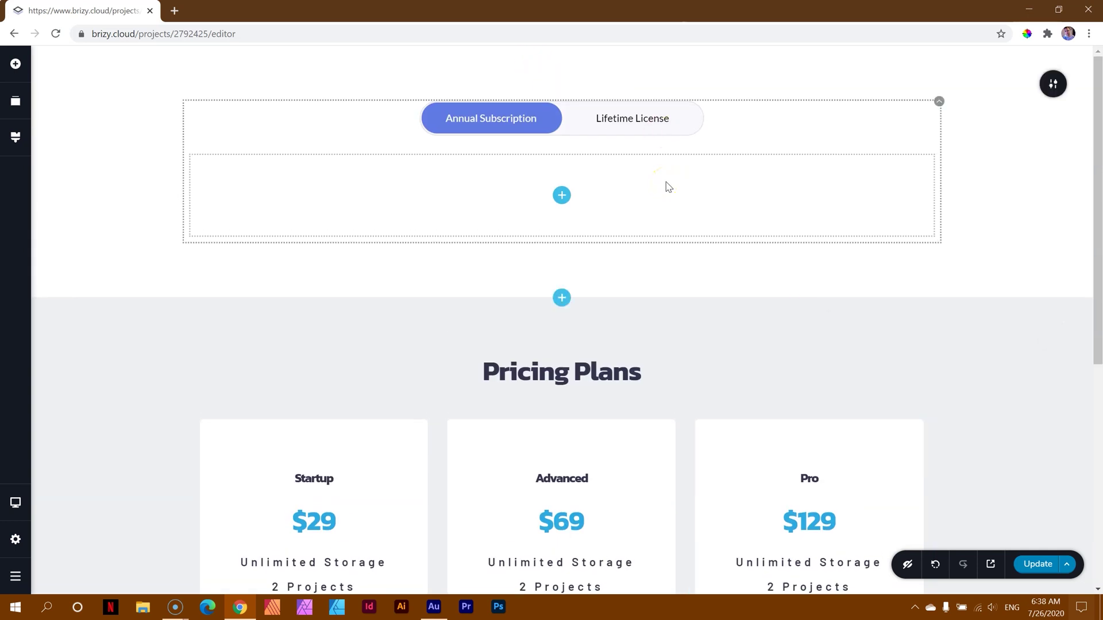
pyautogui.scroll(-5, 962, 369)
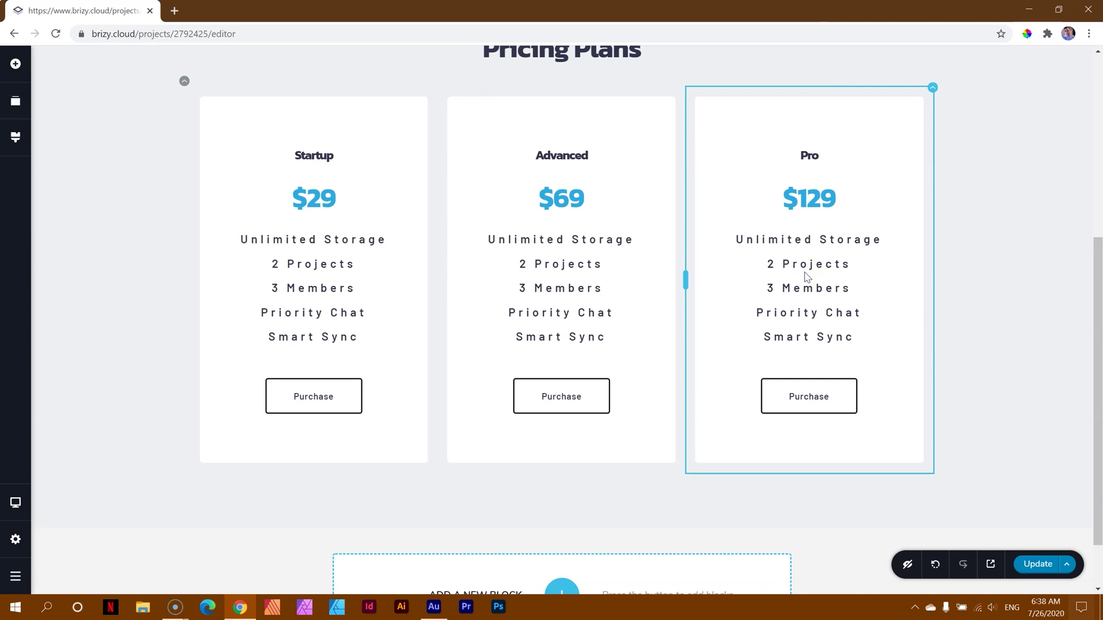
pyautogui.scroll(5, 807, 264)
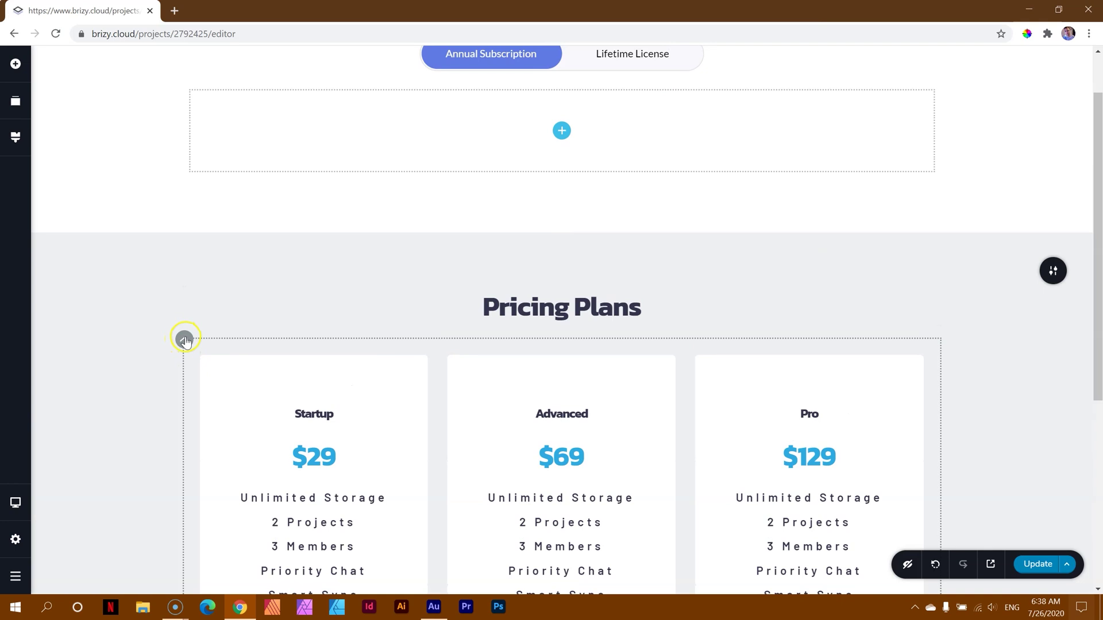
pyautogui.moveTo(184, 340); pyautogui.dragTo(561, 139)
pyautogui.scroll(-1, 995, 226)
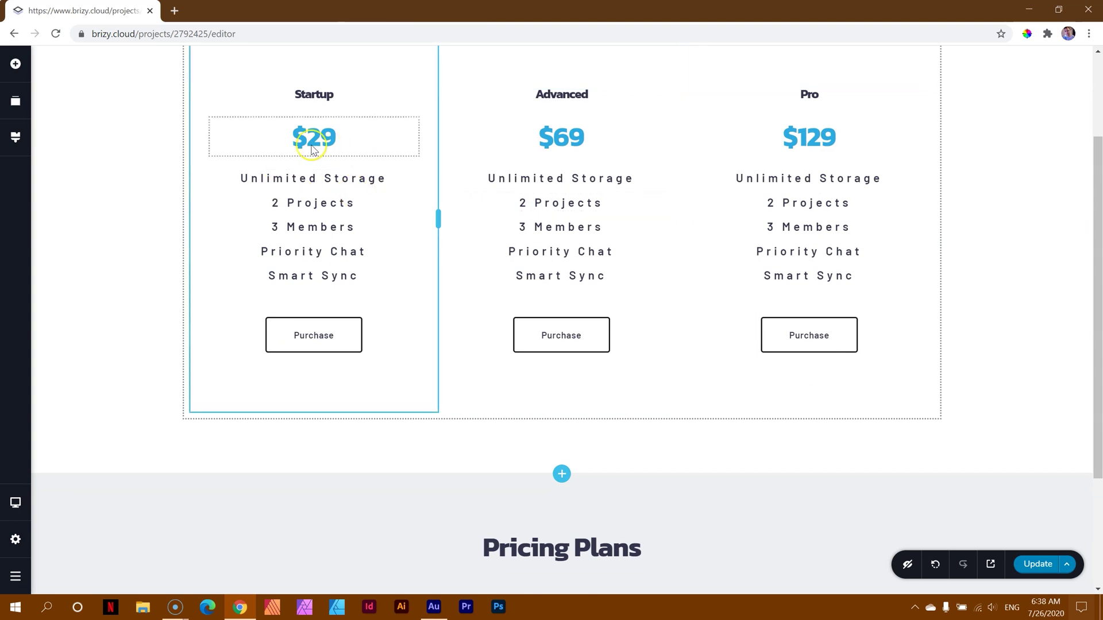
pyautogui.scroll(1, 312, 148)
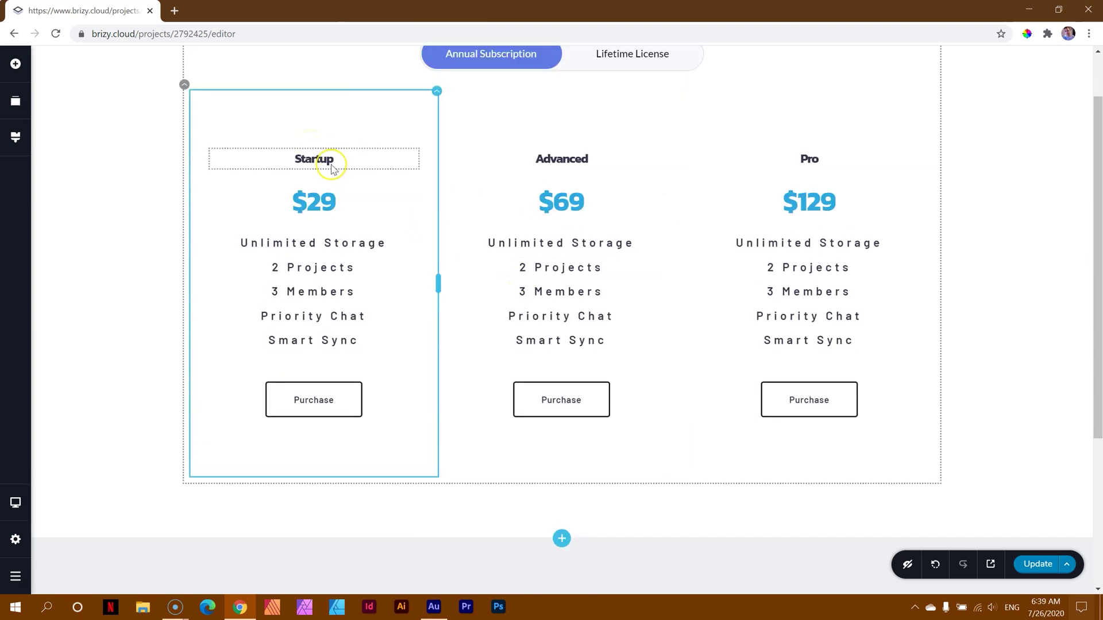
# Give the Startup column a crimson background at 48% opacity
pyautogui.click(436, 92)
pyautogui.click(382, 129)
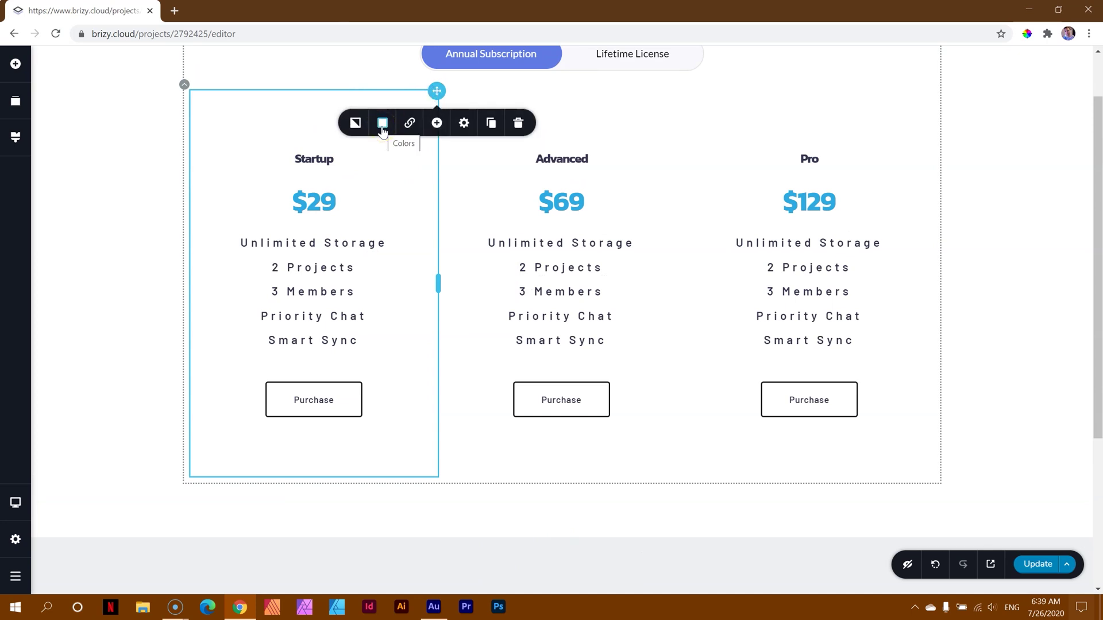
pyautogui.click(357, 282)
pyautogui.click(373, 290)
pyautogui.moveTo(441, 179); pyautogui.dragTo(445, 242)
pyautogui.click(1026, 285)
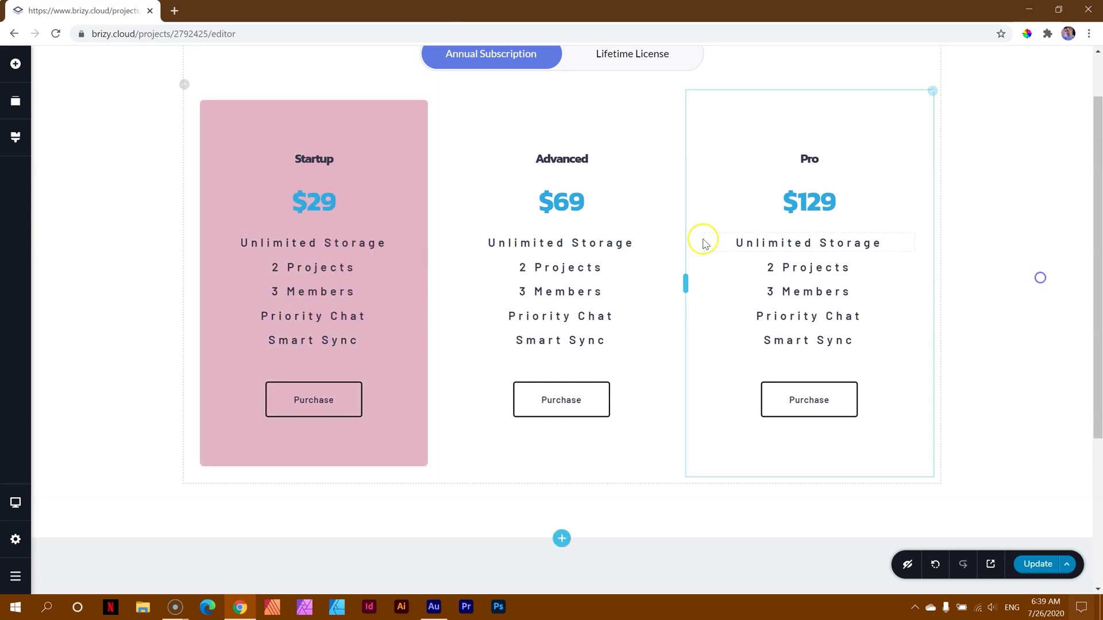
# Make the $69 and $129 price text crimson
pyautogui.click(546, 200)
pyautogui.click(468, 245)
pyautogui.click(460, 408)
pyautogui.click(811, 217)
pyautogui.click(714, 242)
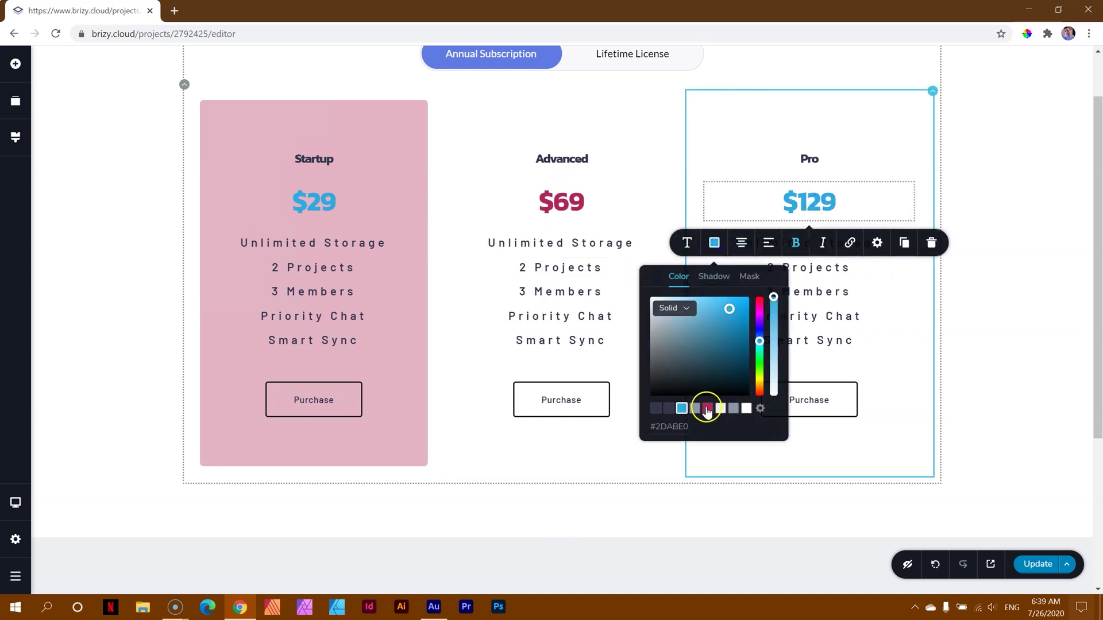
pyautogui.click(708, 412)
pyautogui.click(997, 307)
pyautogui.scroll(1, 977, 316)
pyautogui.click(915, 310)
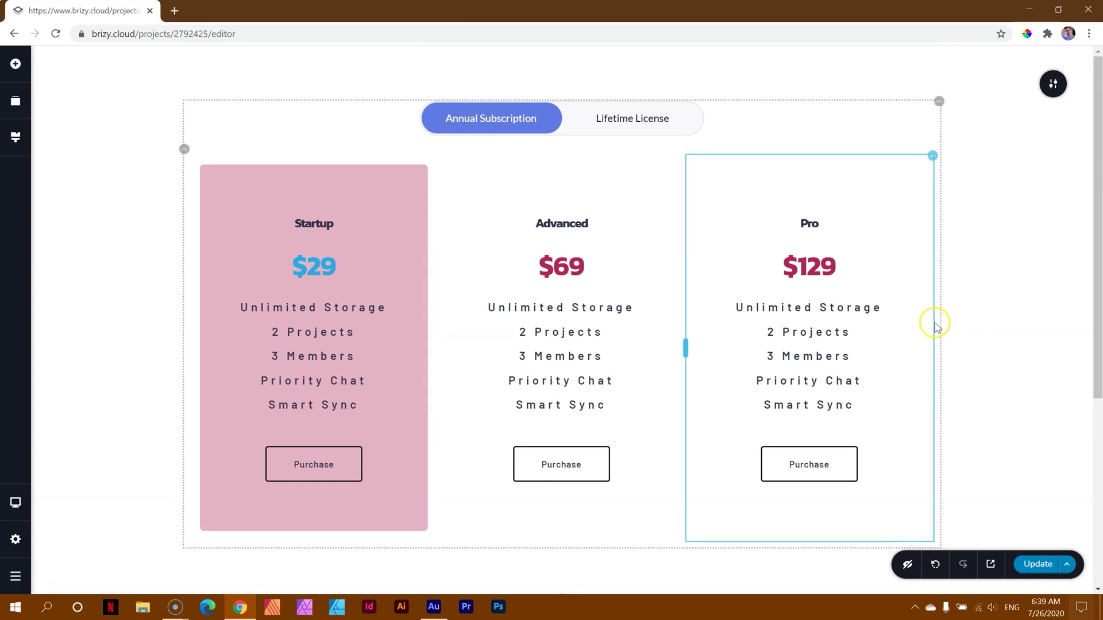
# Preview the Lifetime License tab, then delete the now-empty Pricing Plans section
pyautogui.click(635, 117)
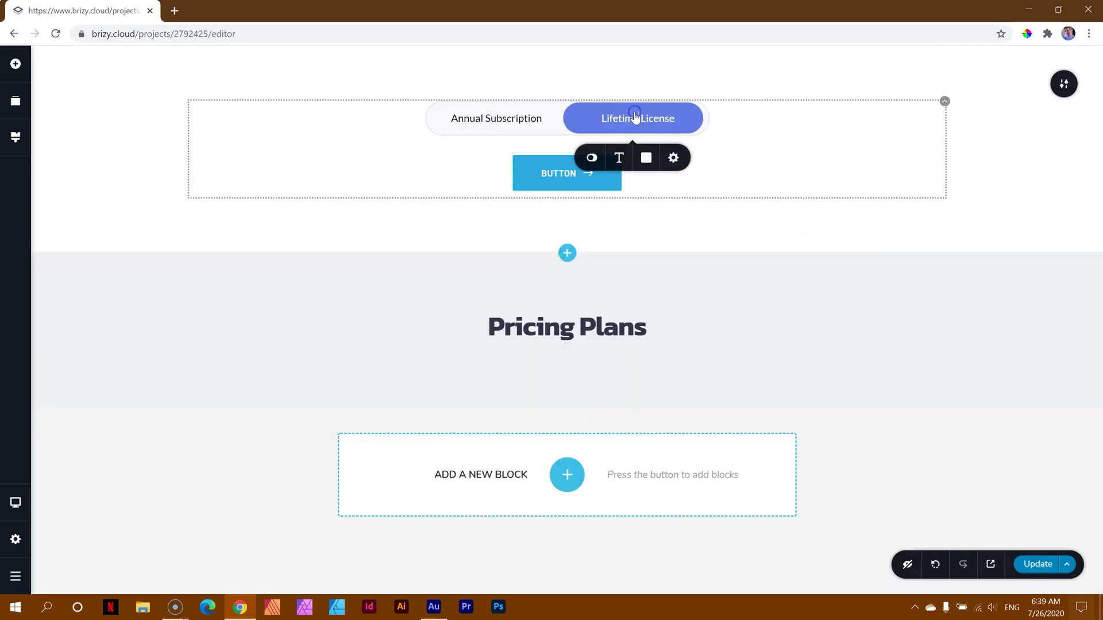
pyautogui.click(517, 117)
pyautogui.scroll(-5, 783, 386)
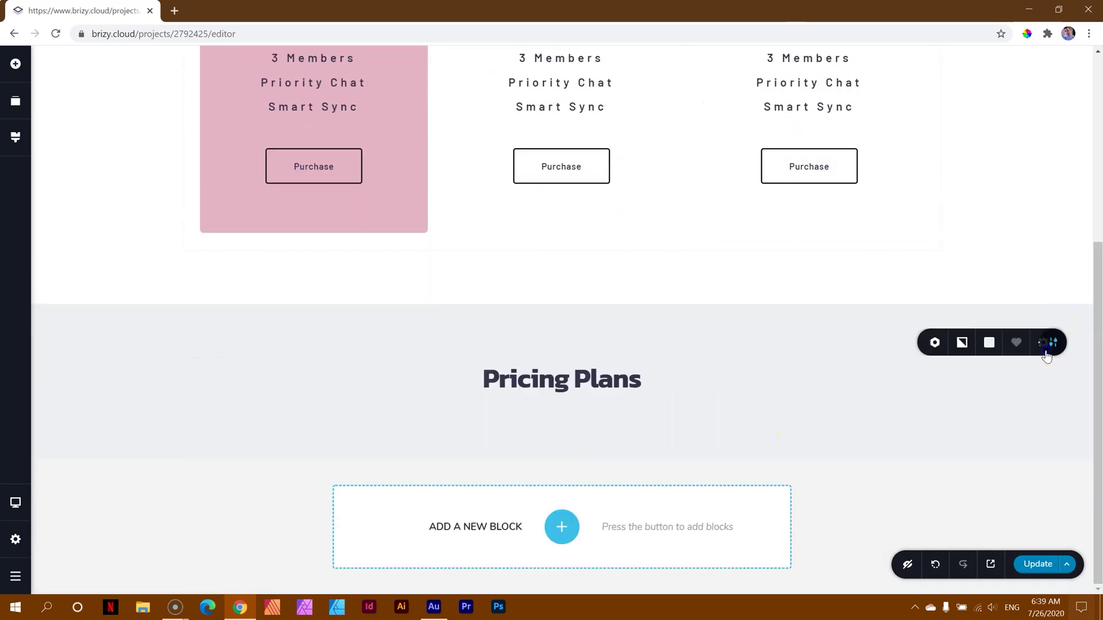
pyautogui.click(1051, 345)
pyautogui.scroll(3, 1045, 359)
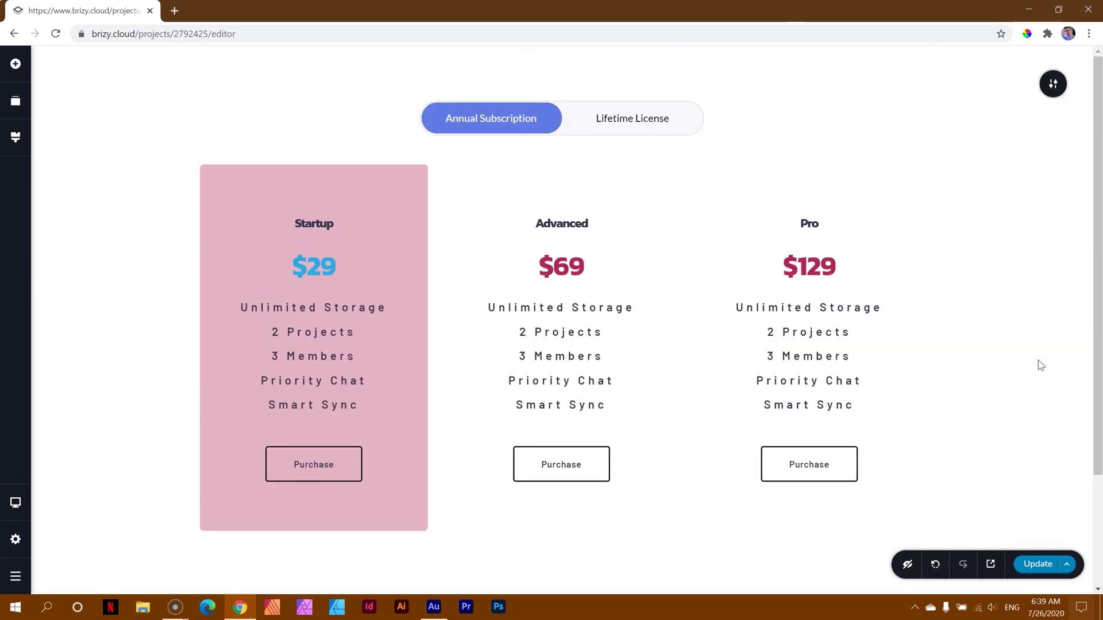
pyautogui.scroll(-2, 1041, 365)
pyautogui.scroll(2, 1035, 362)
# Duplicate the row holding the Startup, Advanced and Pro pricing columns
pyautogui.click(221, 165)
pyautogui.click(186, 151)
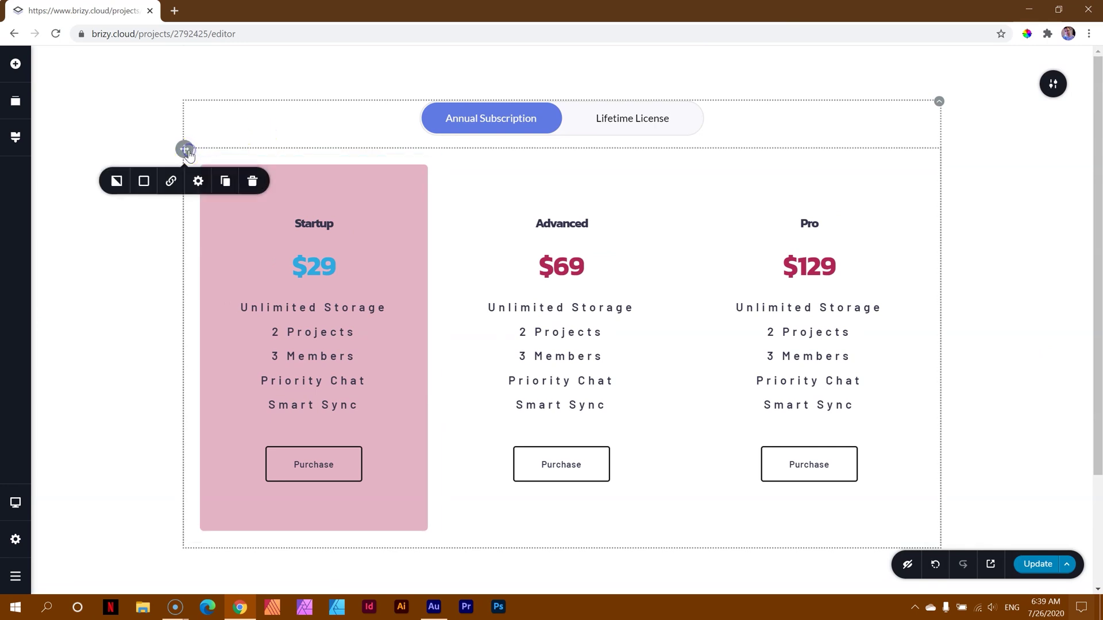
pyautogui.click(226, 182)
pyautogui.scroll(-9, 551, 253)
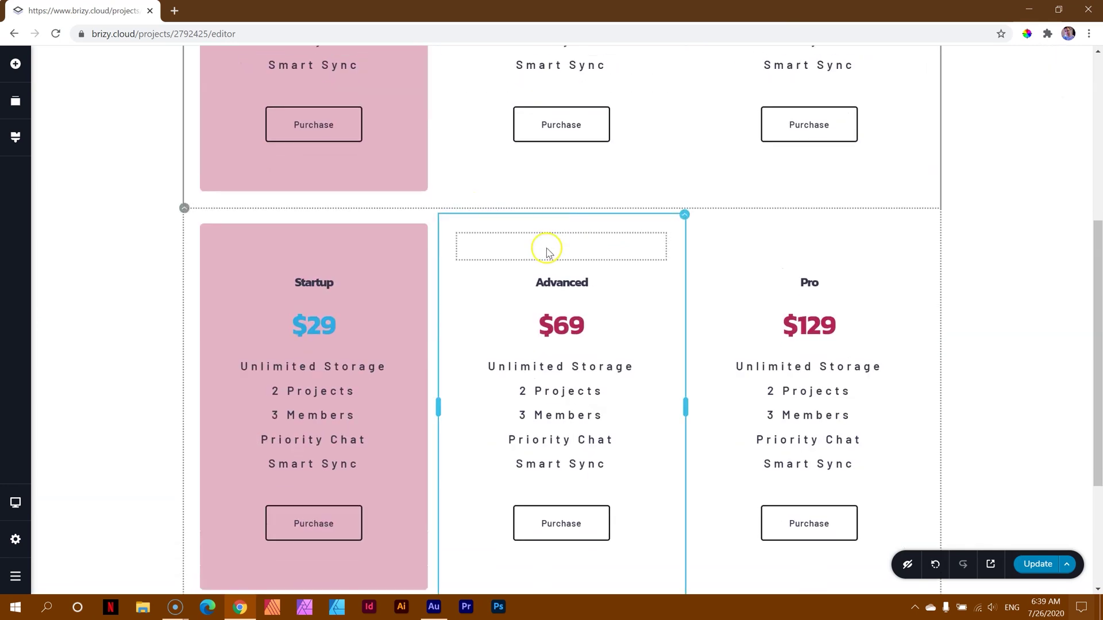
pyautogui.scroll(1, 178, 85)
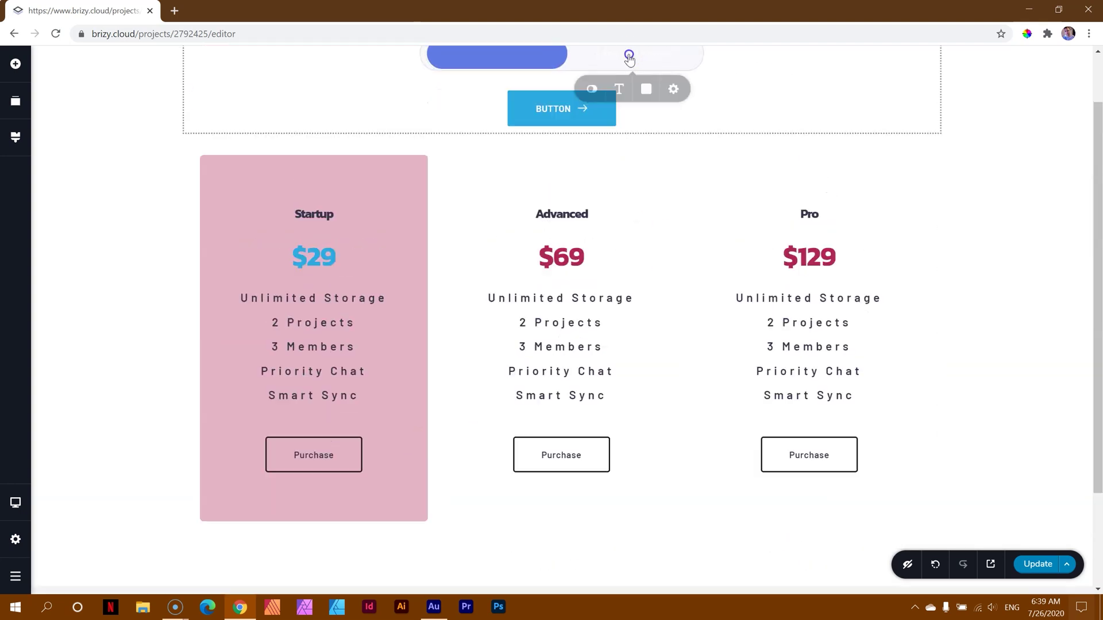
pyautogui.scroll(2, 629, 63)
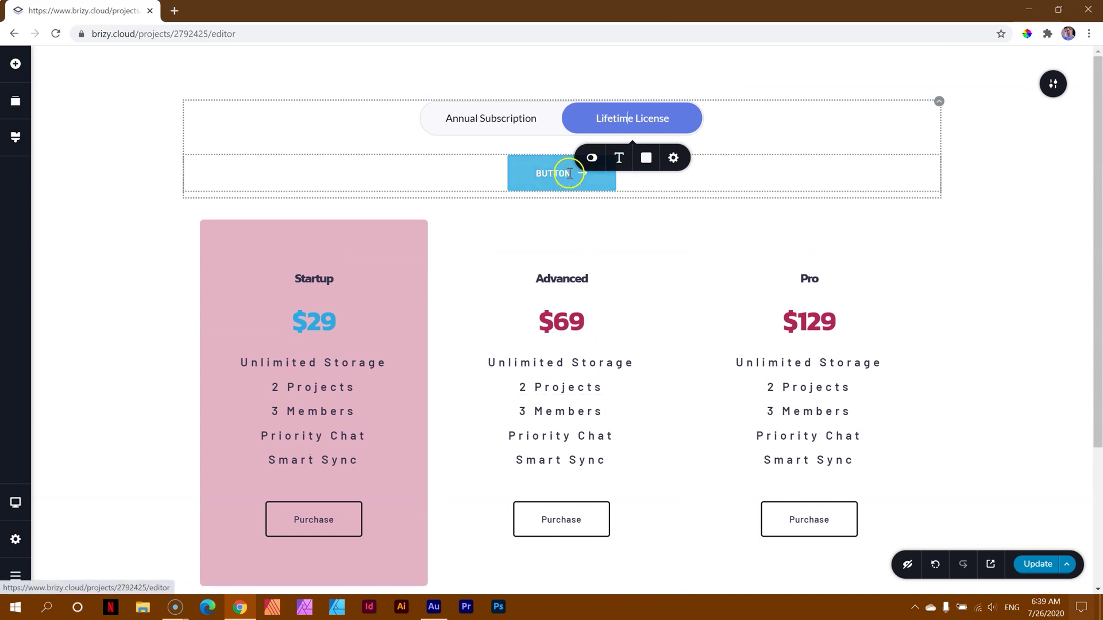
# Replace the Lifetime tab's placeholder button with the copied pricing row
pyautogui.click(603, 177)
pyautogui.click(658, 213)
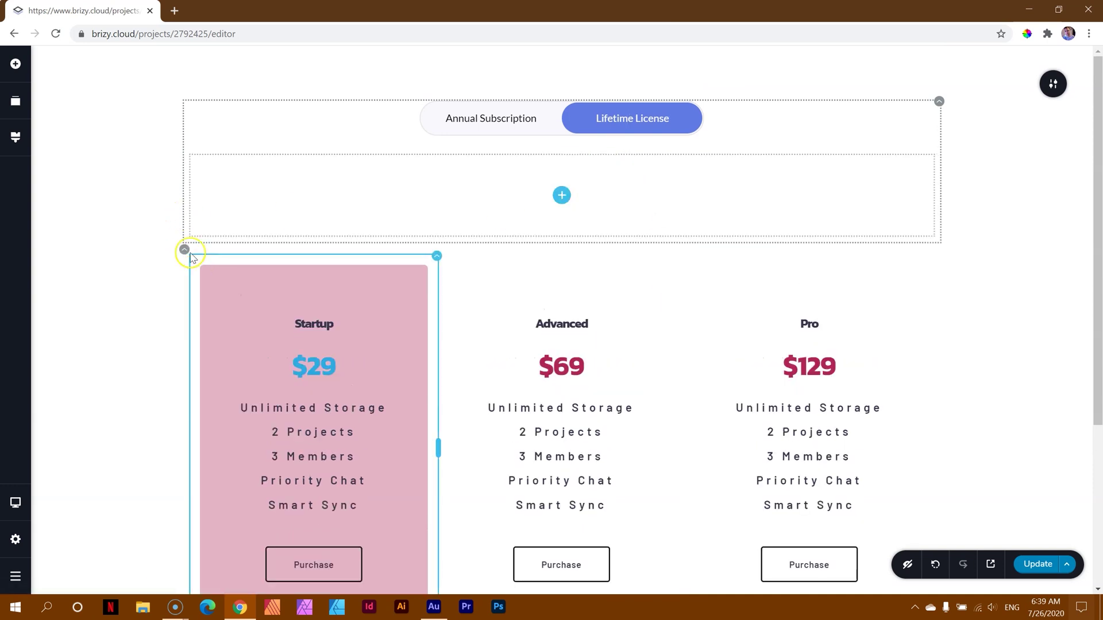
pyautogui.moveTo(185, 247); pyautogui.dragTo(561, 202)
# Toggle between Annual Subscription and Lifetime License to compare both tabs' pricing cards
pyautogui.click(519, 116)
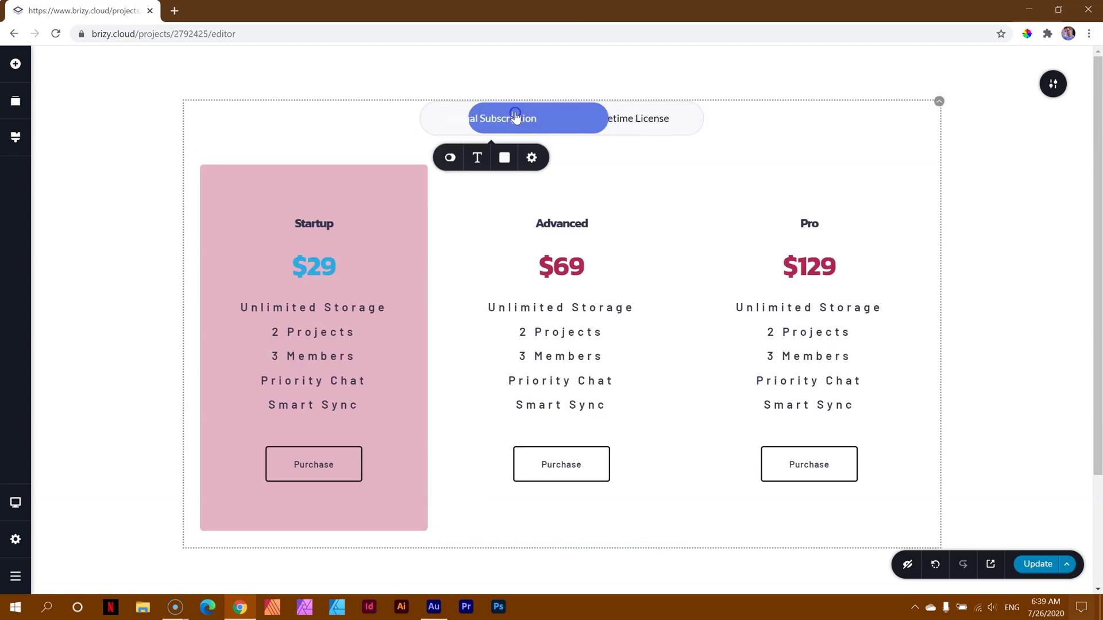
pyautogui.click(623, 110)
pyautogui.click(531, 111)
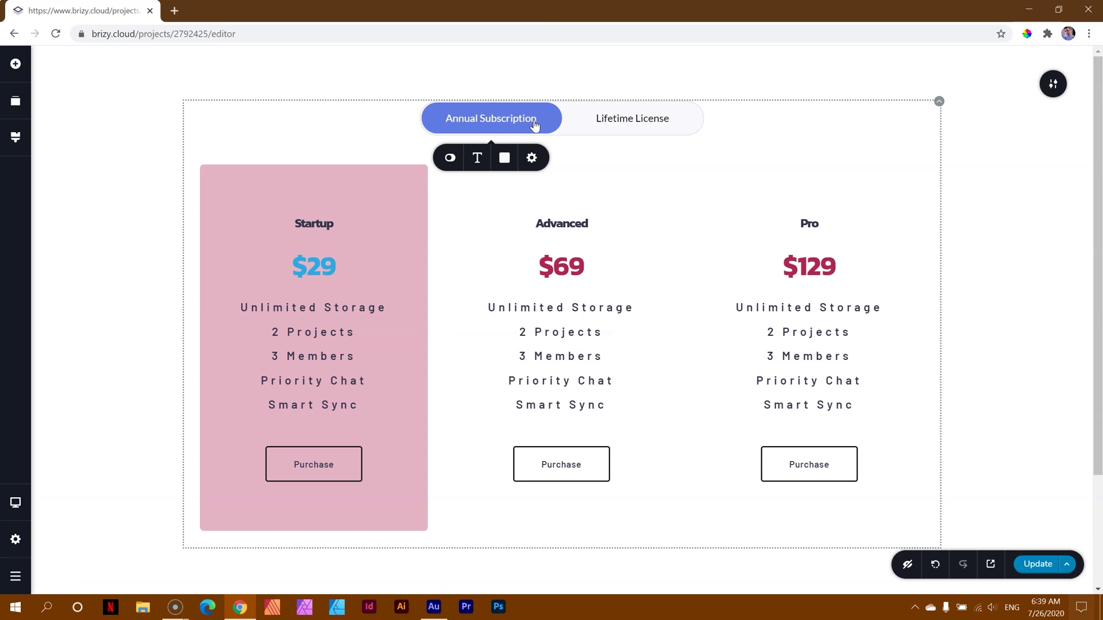
pyautogui.click(637, 118)
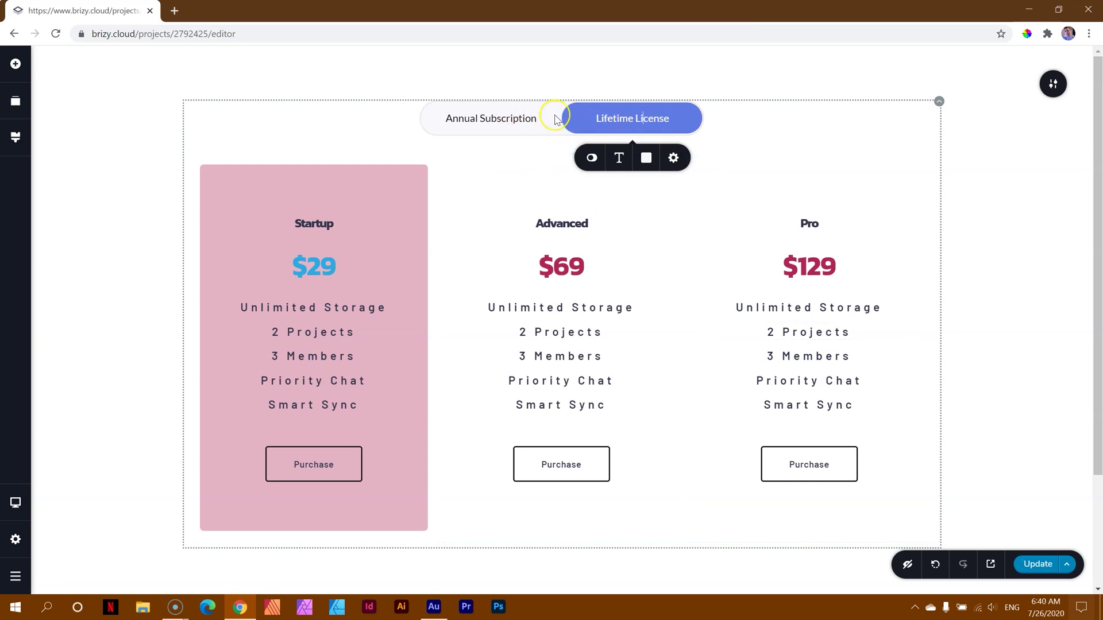
pyautogui.click(509, 120)
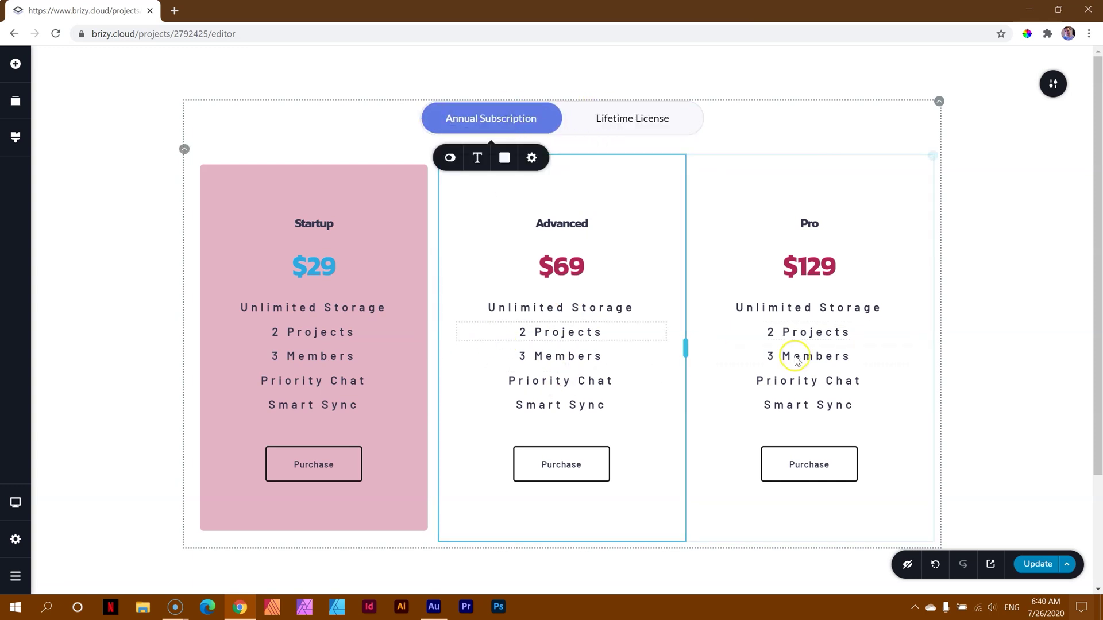
# On the Lifetime tab, give the Startup column a white background and a pink $29 price
pyautogui.click(643, 119)
pyautogui.click(428, 168)
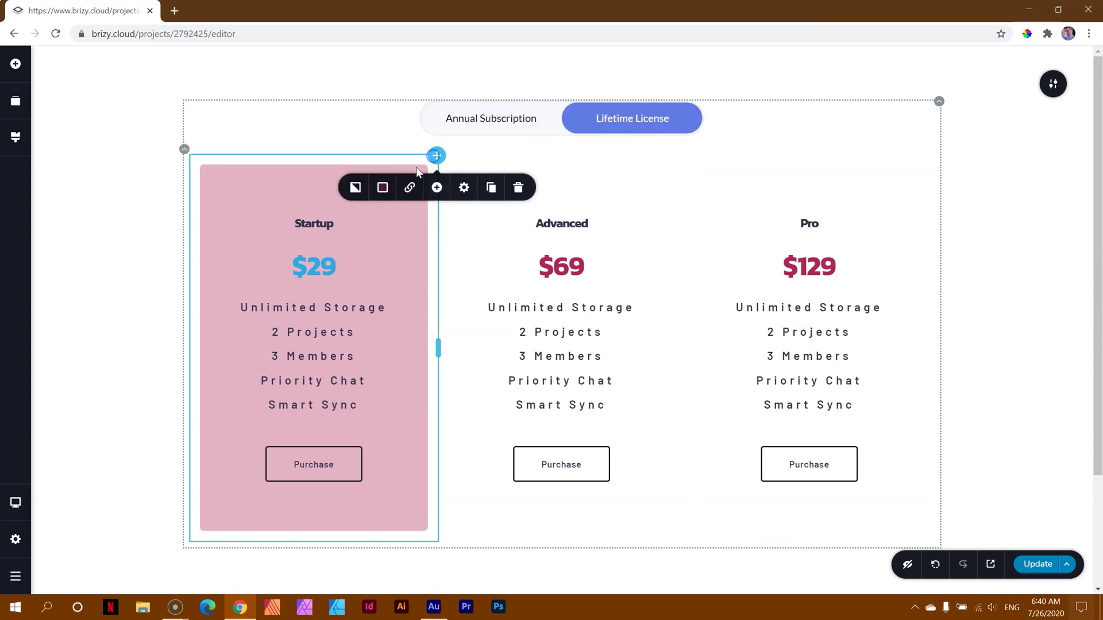
pyautogui.click(382, 188)
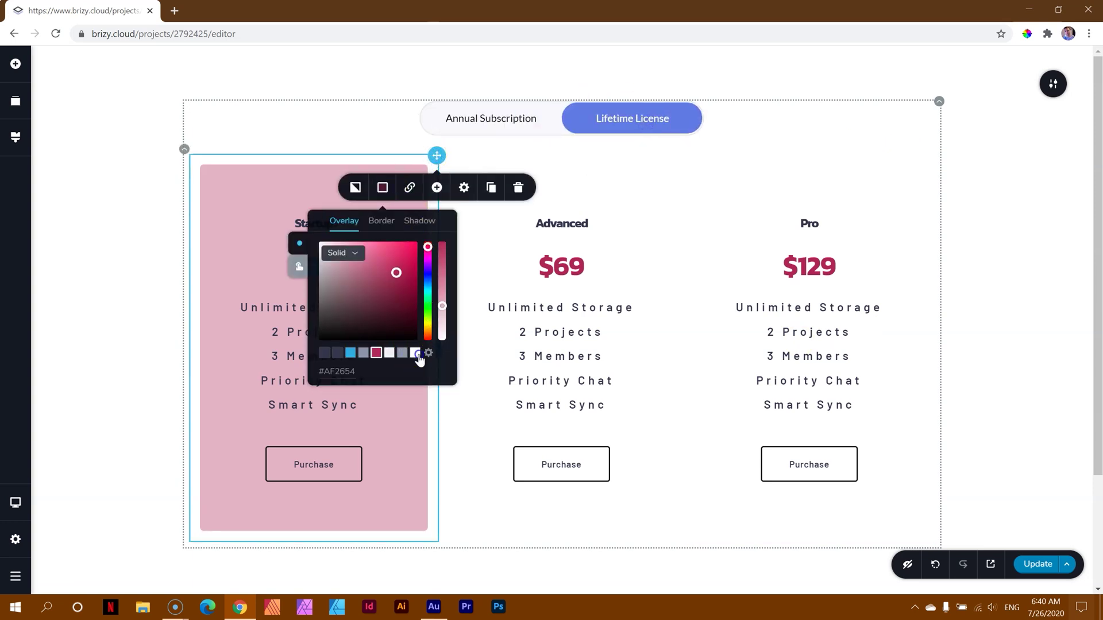
pyautogui.click(416, 353)
pyautogui.click(307, 268)
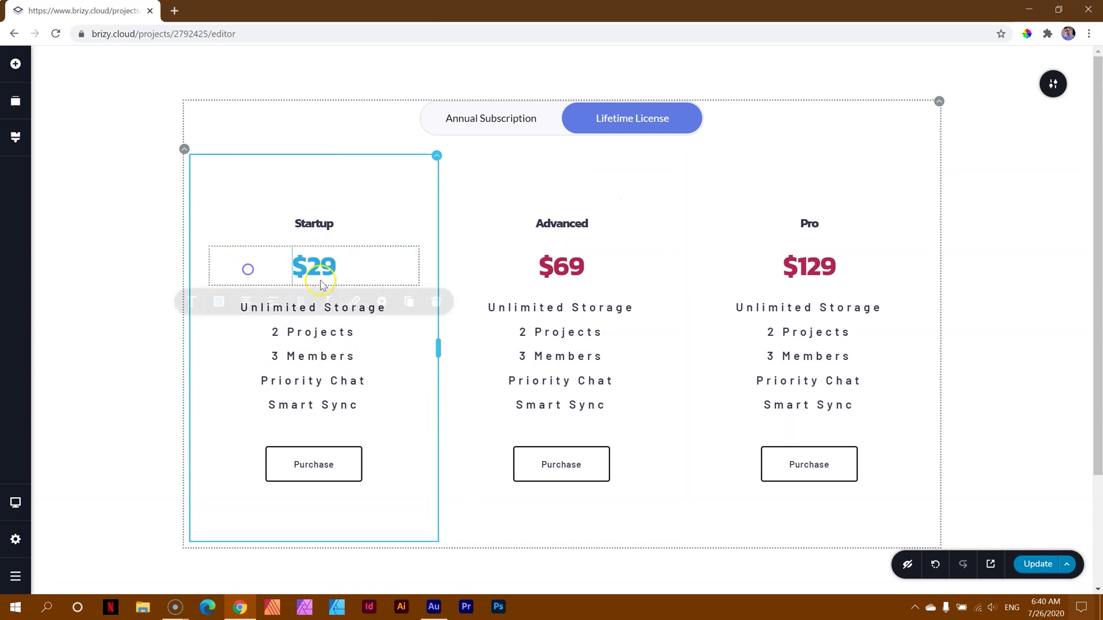
pyautogui.click(219, 307)
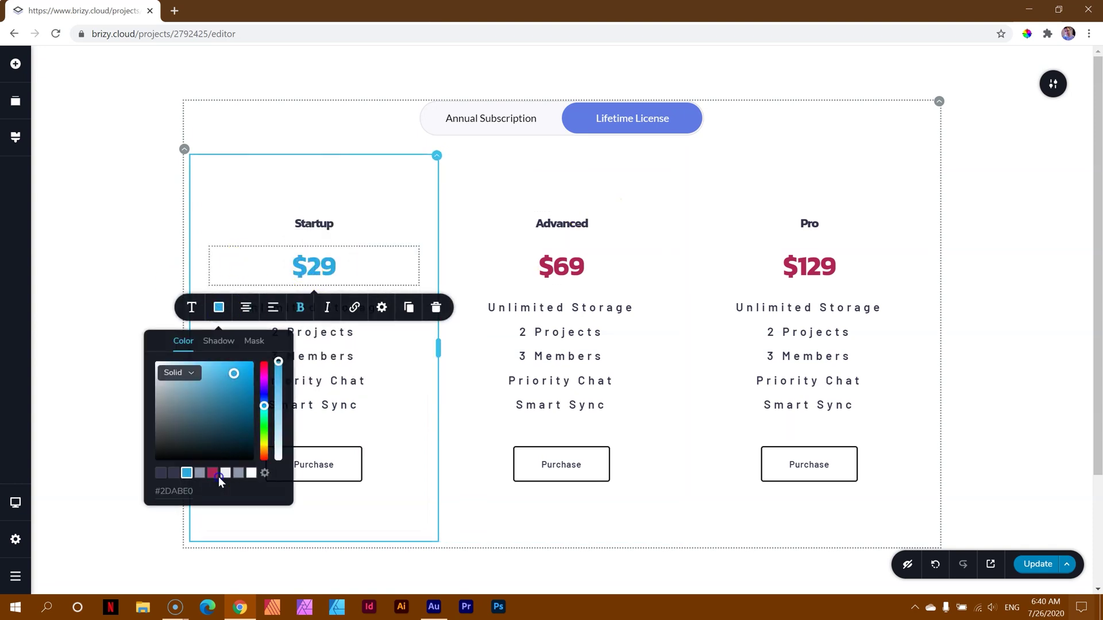
pyautogui.click(212, 474)
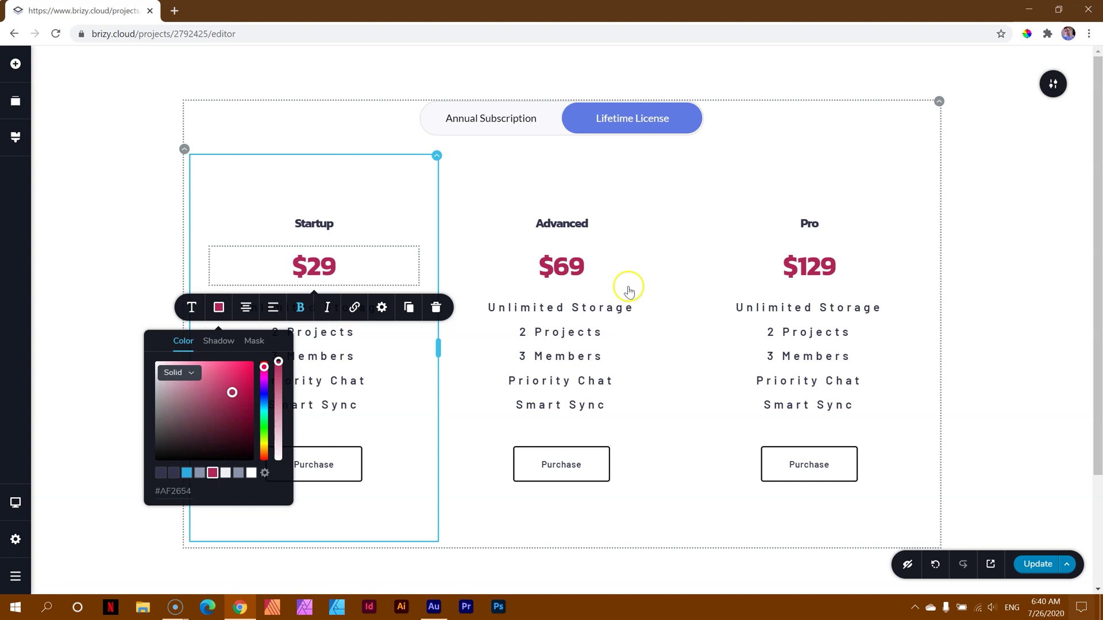
# Give the Advanced column a blue background and turn its $69 price white
pyautogui.click(685, 162)
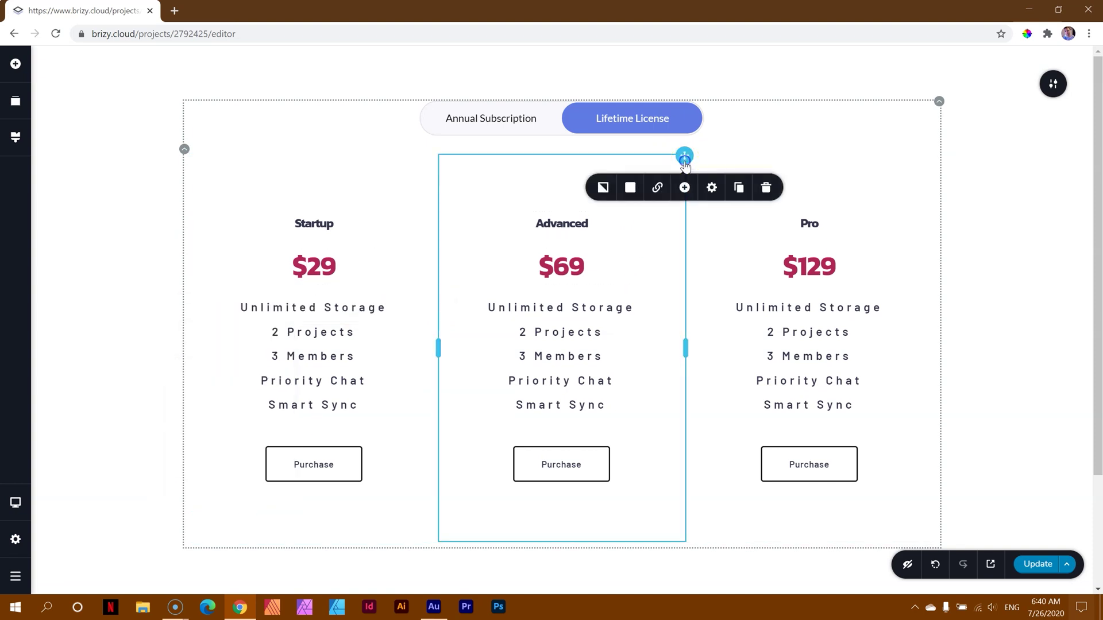
pyautogui.click(630, 188)
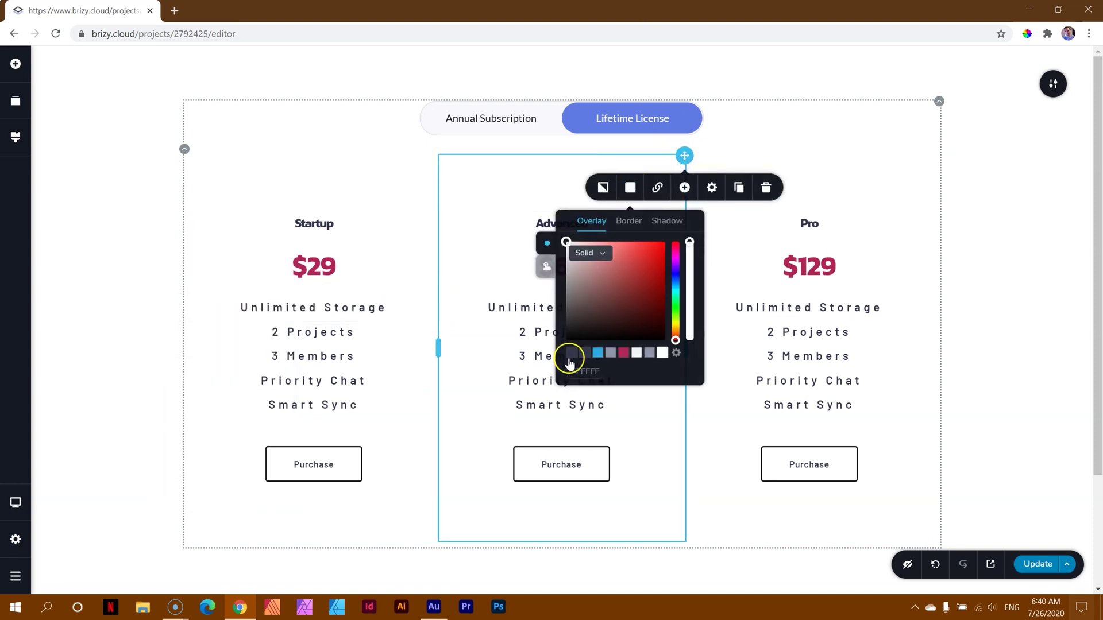
pyautogui.click(598, 354)
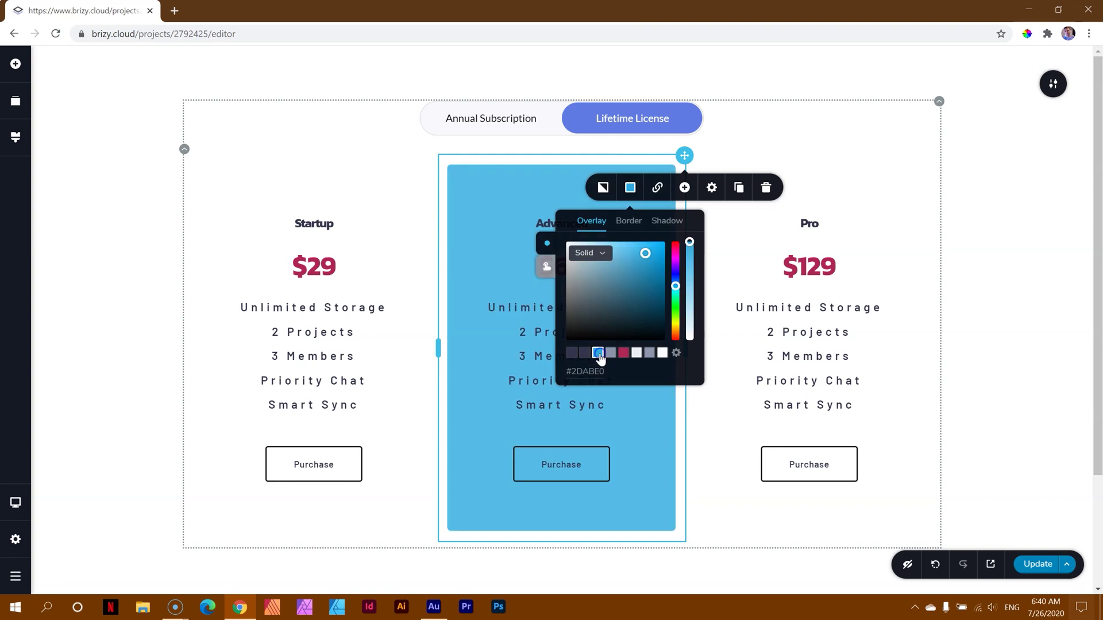
pyautogui.click(488, 334)
pyautogui.click(988, 348)
pyautogui.click(537, 282)
pyautogui.click(466, 307)
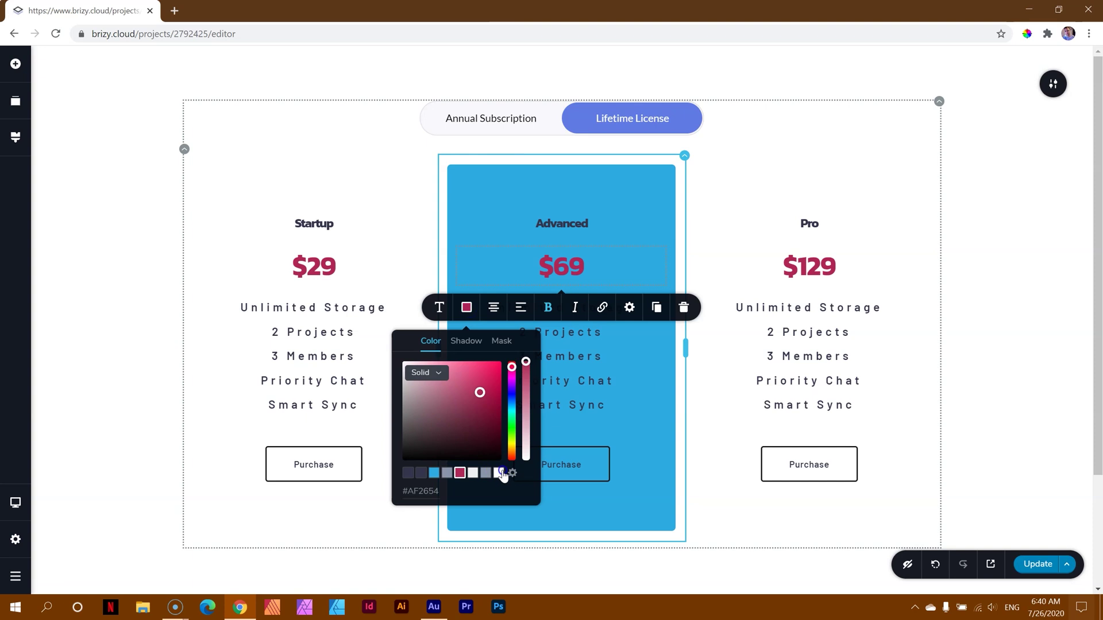
pyautogui.click(501, 472)
pyautogui.click(1022, 303)
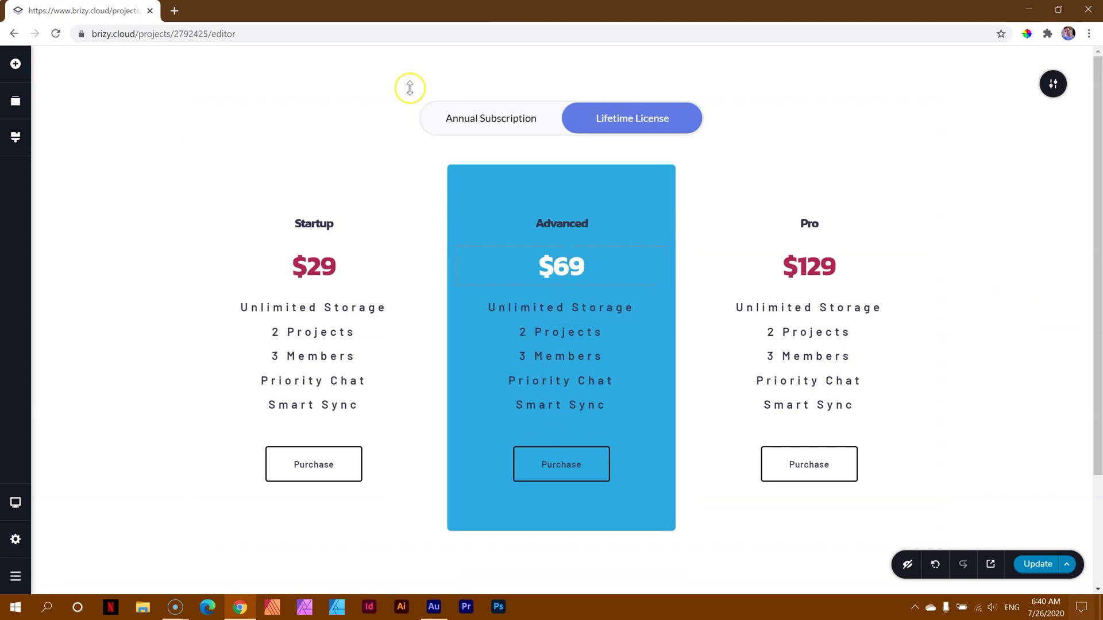
pyautogui.click(480, 119)
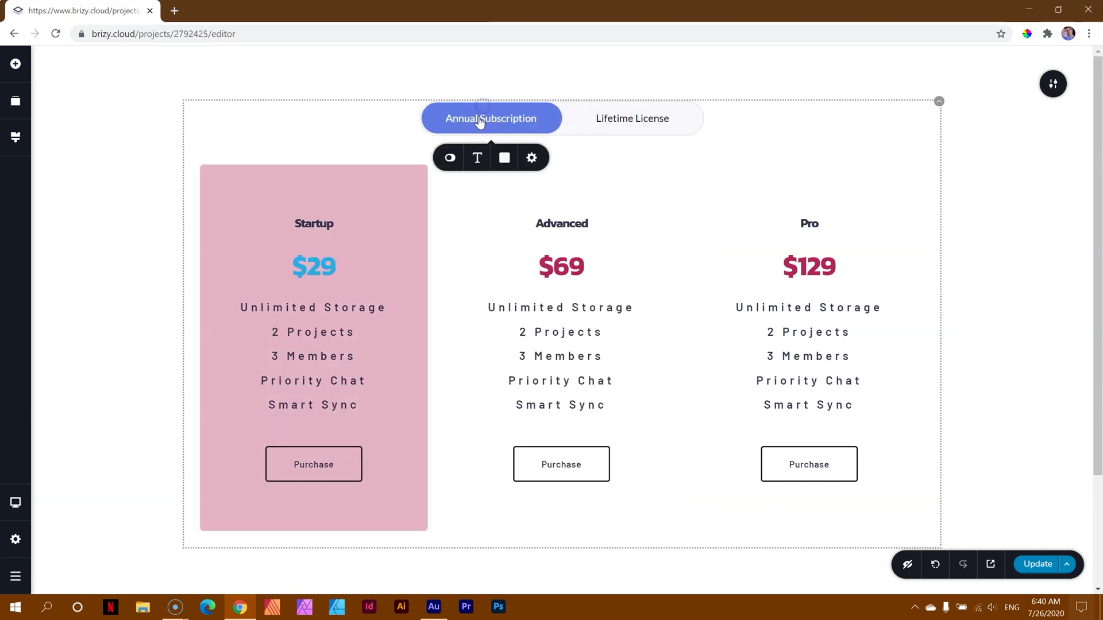
pyautogui.click(631, 120)
pyautogui.click(516, 119)
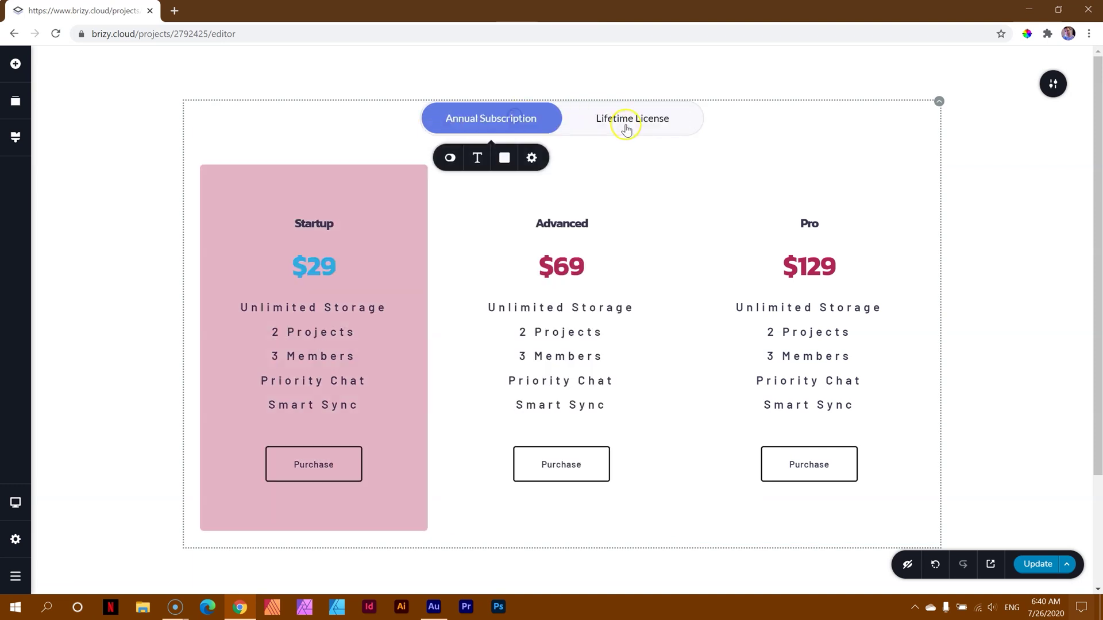
pyautogui.click(628, 122)
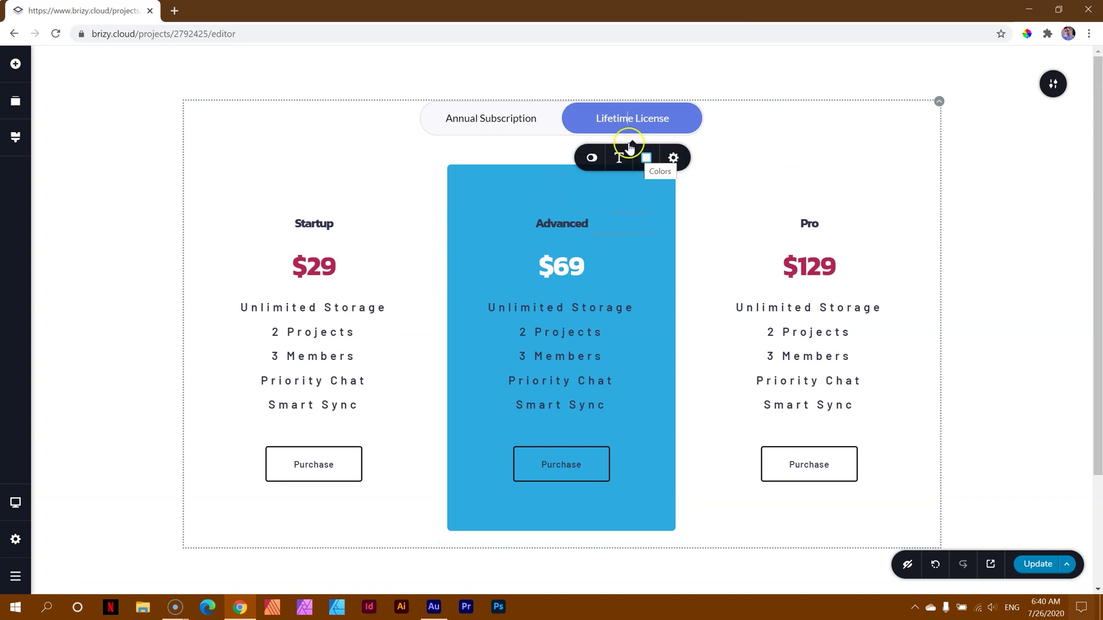
pyautogui.click(512, 118)
pyautogui.click(603, 118)
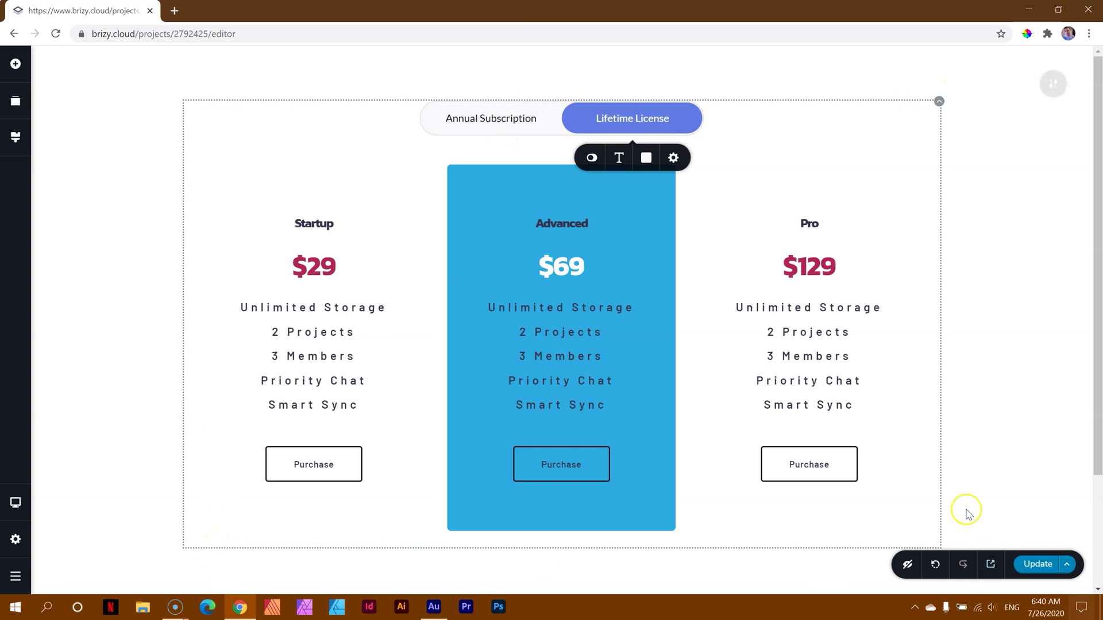
pyautogui.click(940, 104)
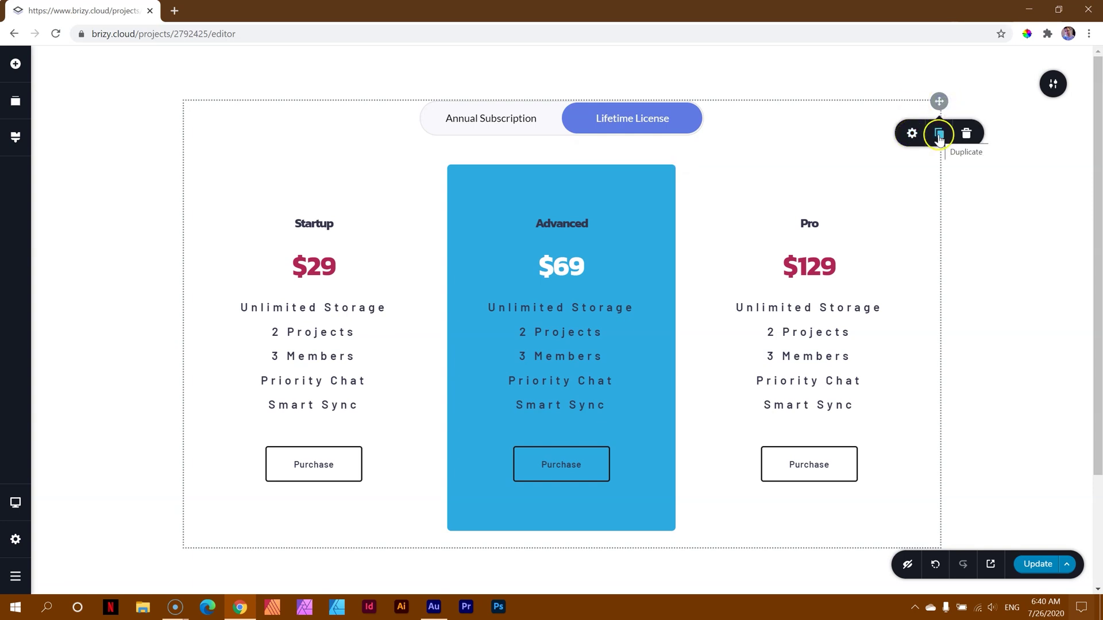
pyautogui.click(909, 134)
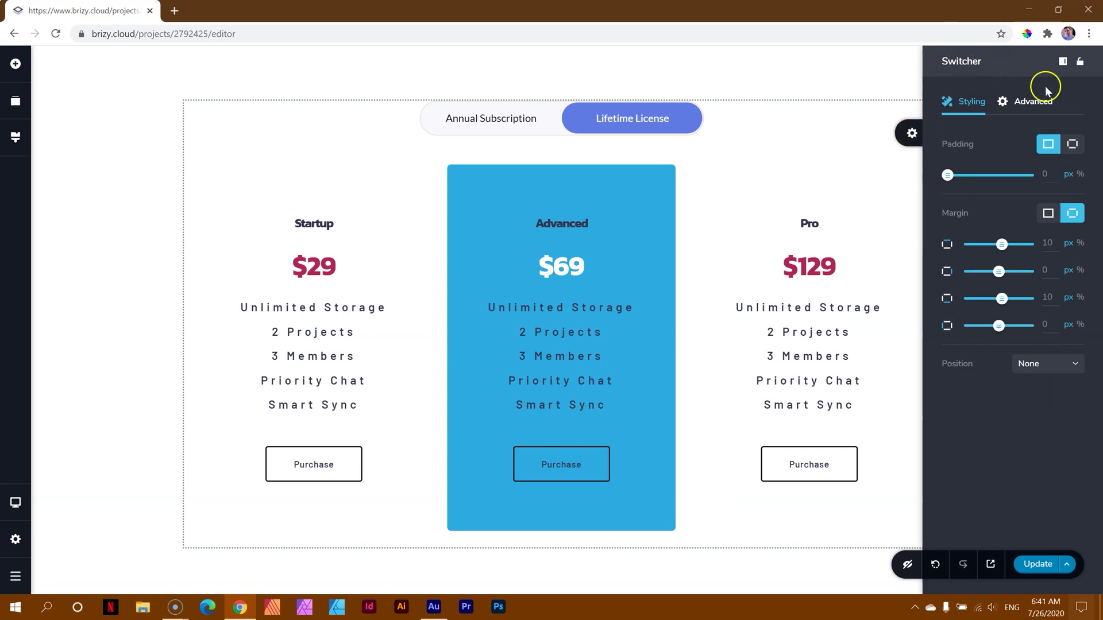
pyautogui.click(1032, 103)
pyautogui.click(976, 107)
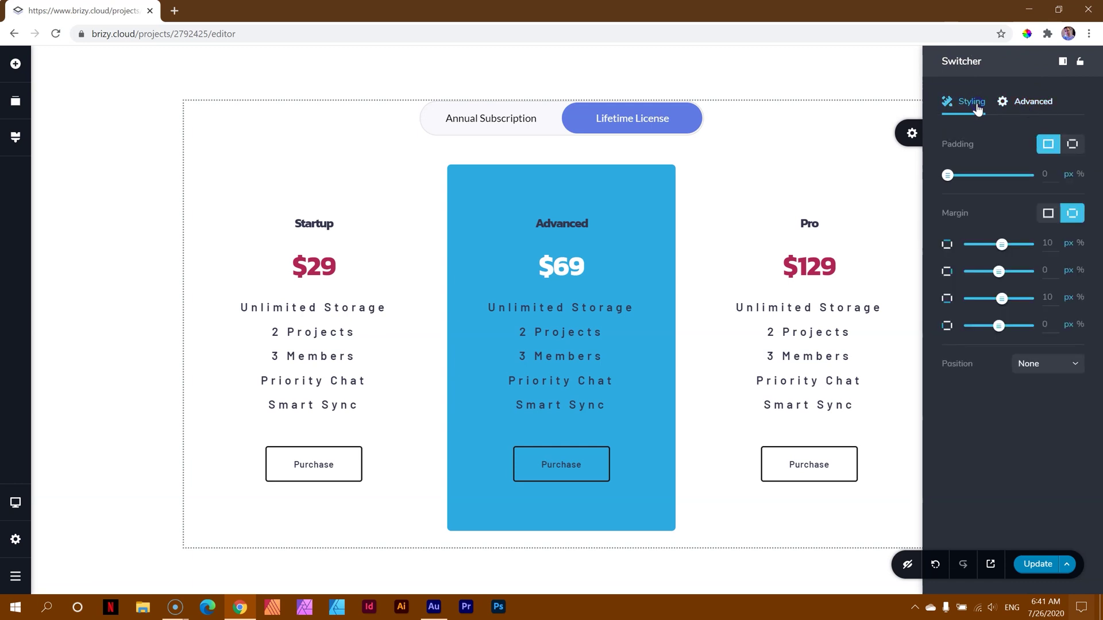
pyautogui.click(876, 138)
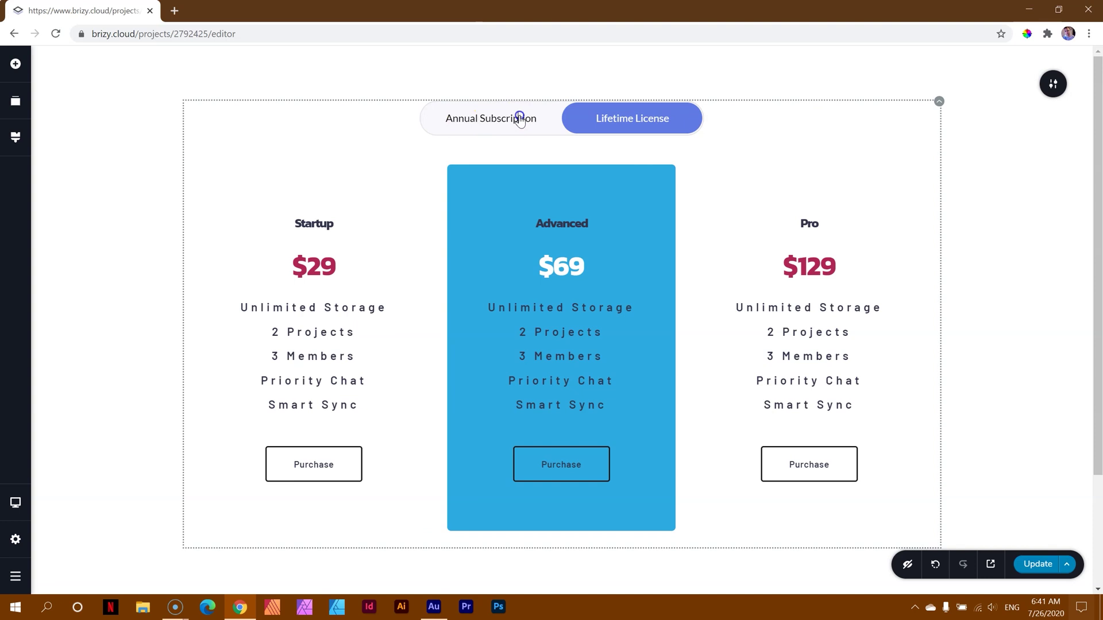
# Set the gap below the switcher tabs to 21 px after trying 78 px
pyautogui.click(467, 118)
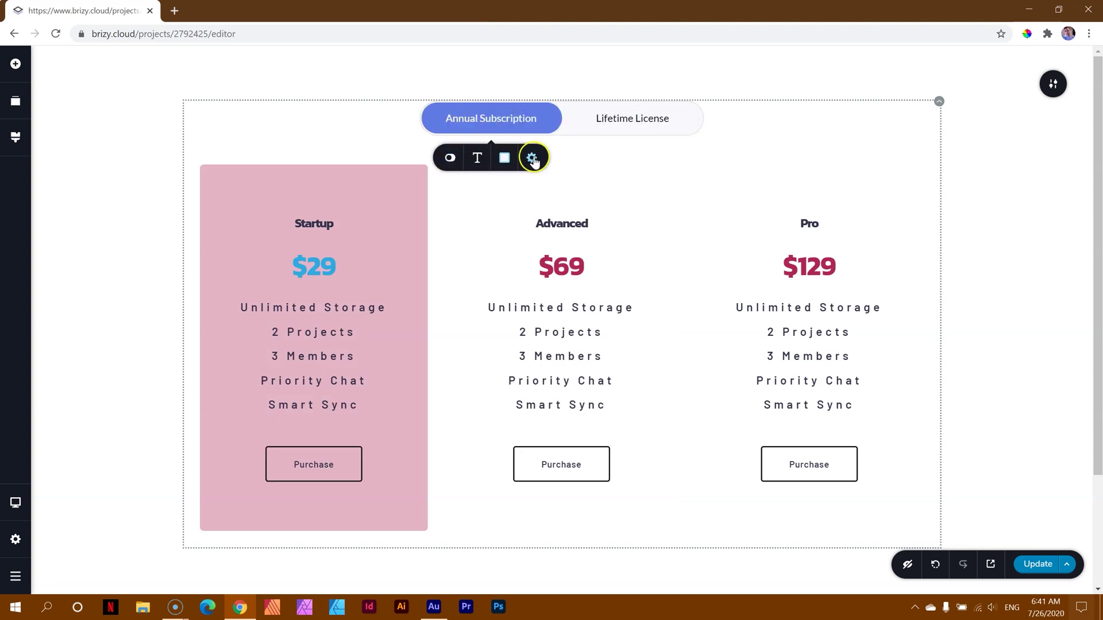
pyautogui.click(451, 163)
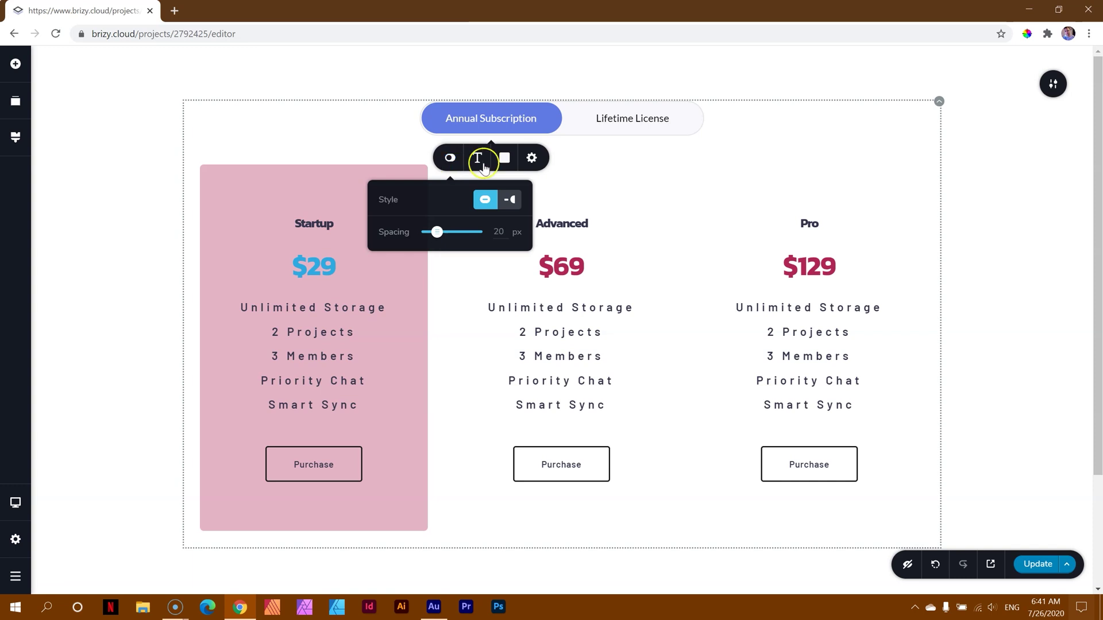
pyautogui.moveTo(438, 237); pyautogui.dragTo(466, 236)
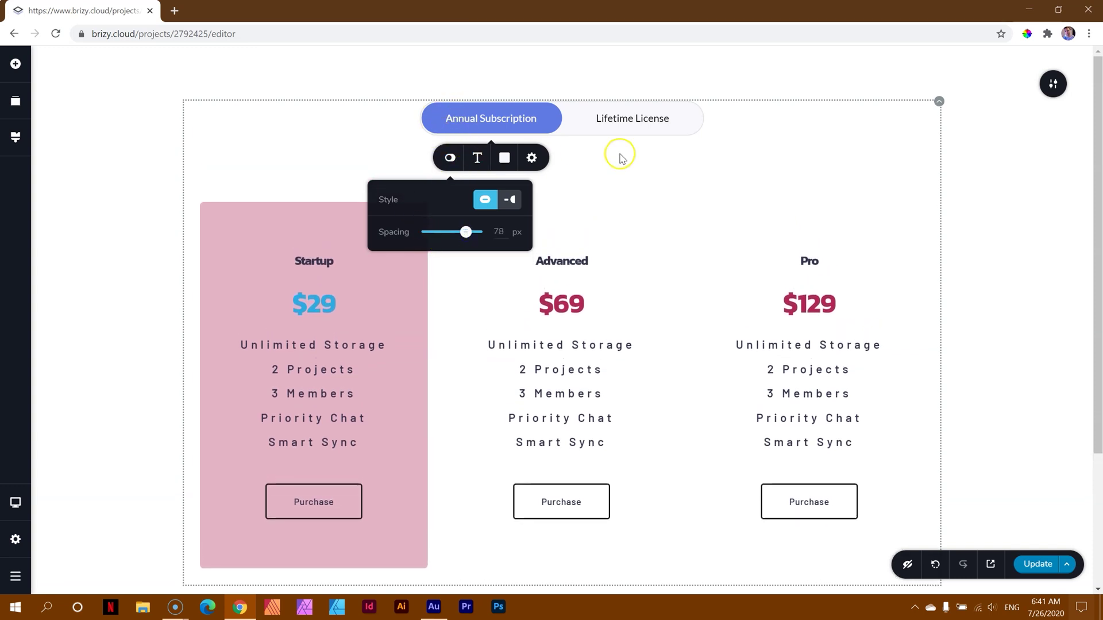
pyautogui.moveTo(466, 231); pyautogui.dragTo(439, 236)
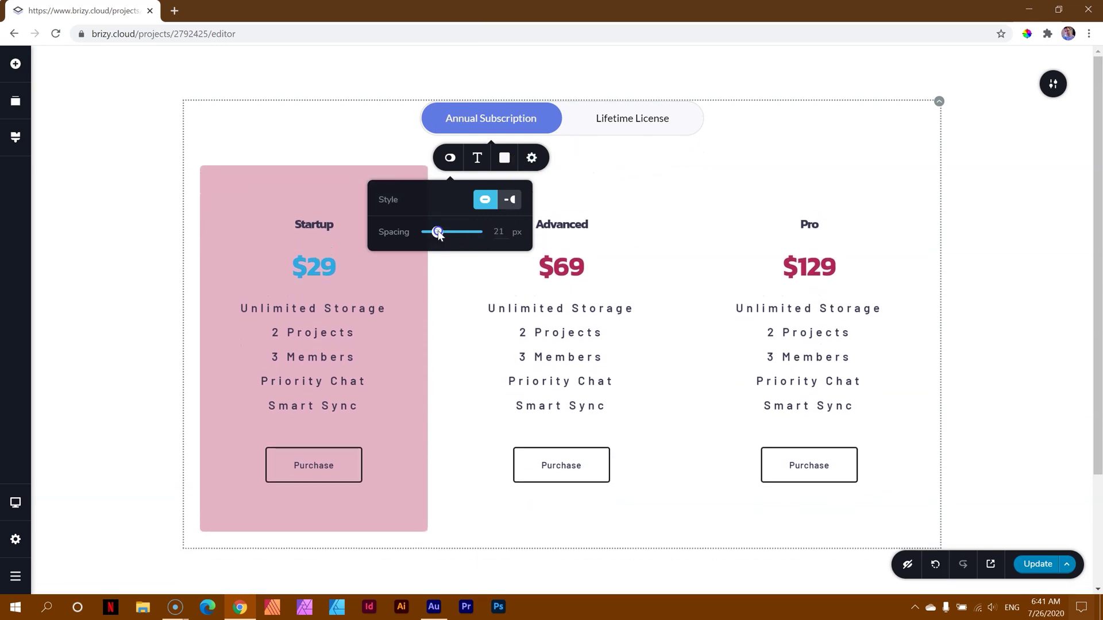
# Try Nunito, Knewave and Merriweather for the tab labels, settling on Noto Serif
pyautogui.click(477, 158)
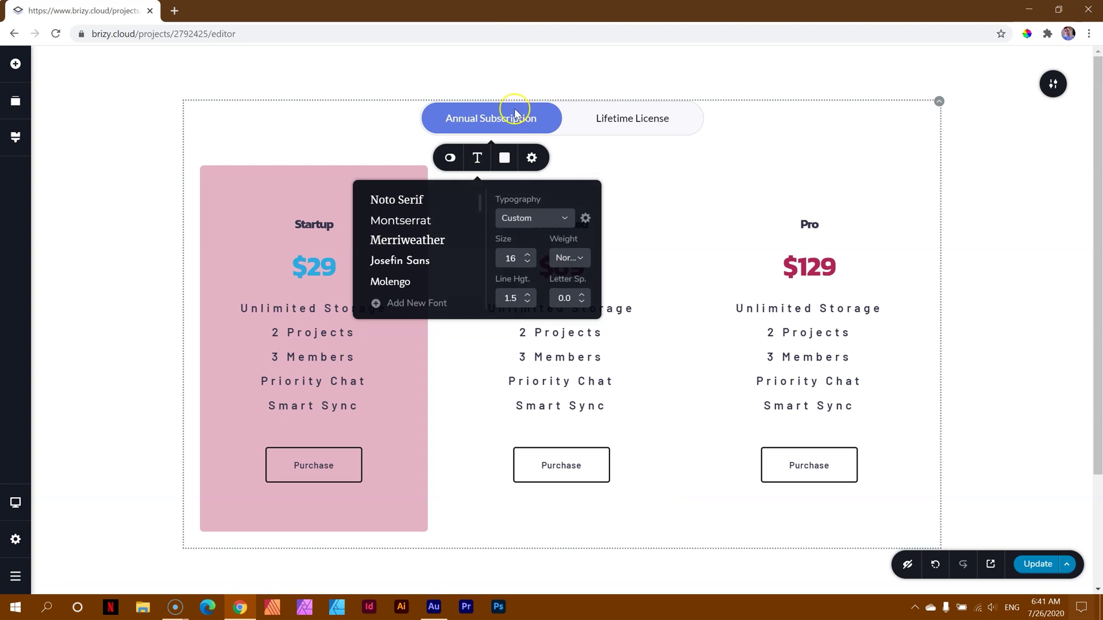
pyautogui.scroll(-3, 456, 237)
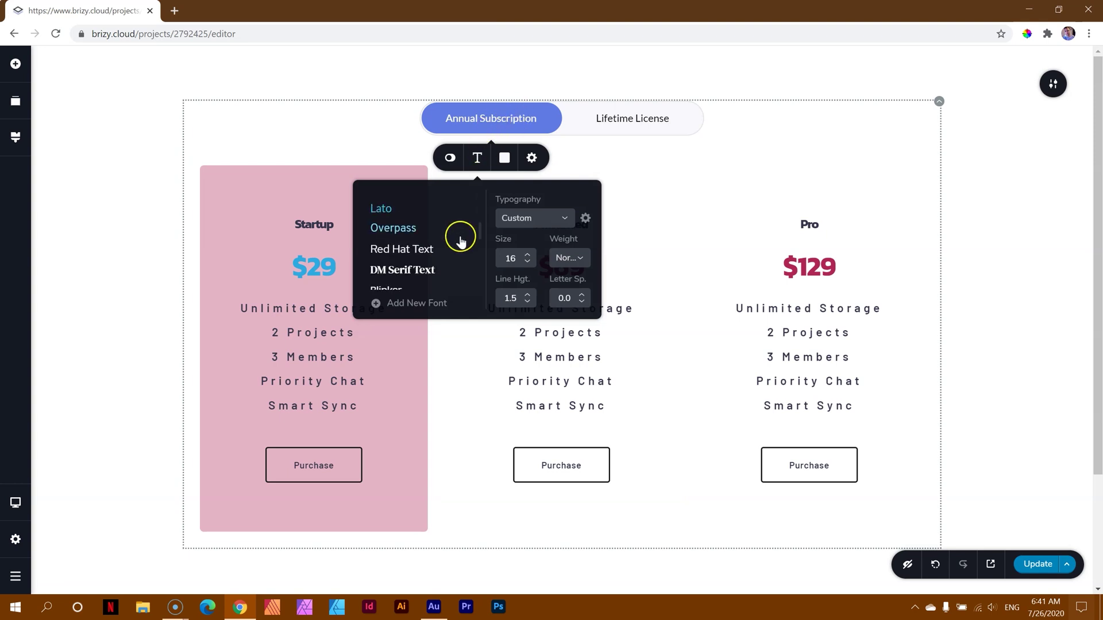
pyautogui.scroll(-2, 465, 241)
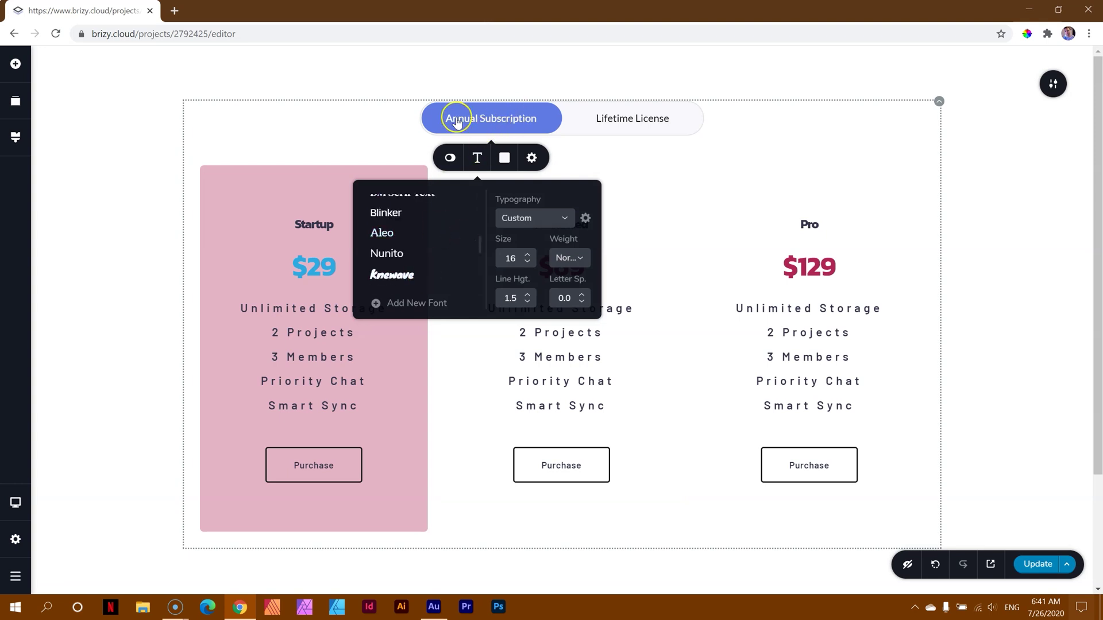
pyautogui.click(400, 259)
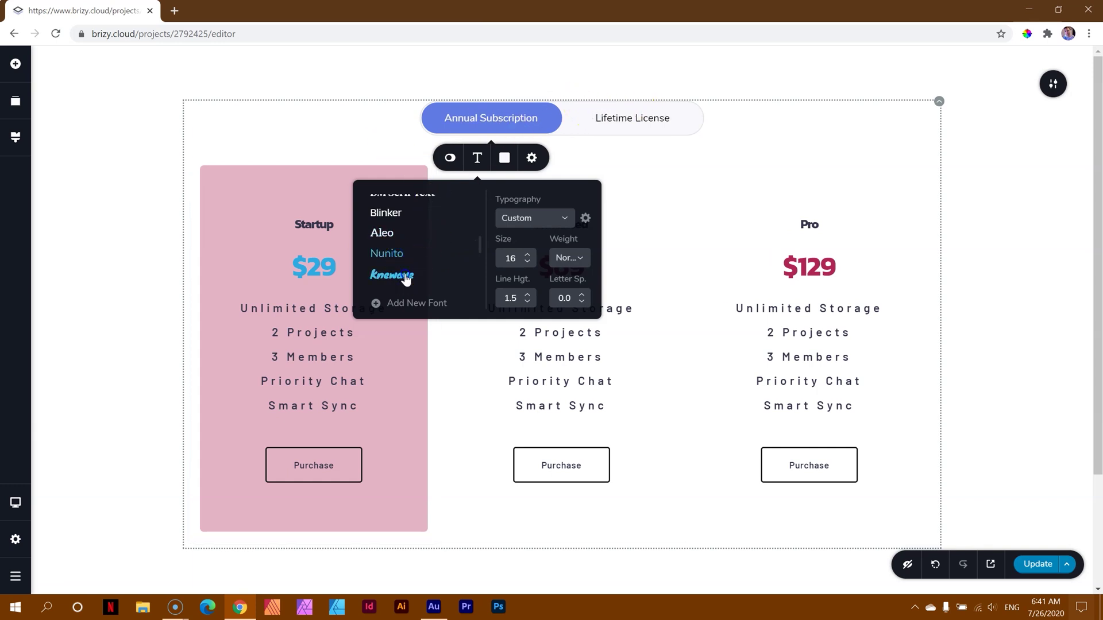
pyautogui.click(439, 276)
pyautogui.scroll(3, 442, 279)
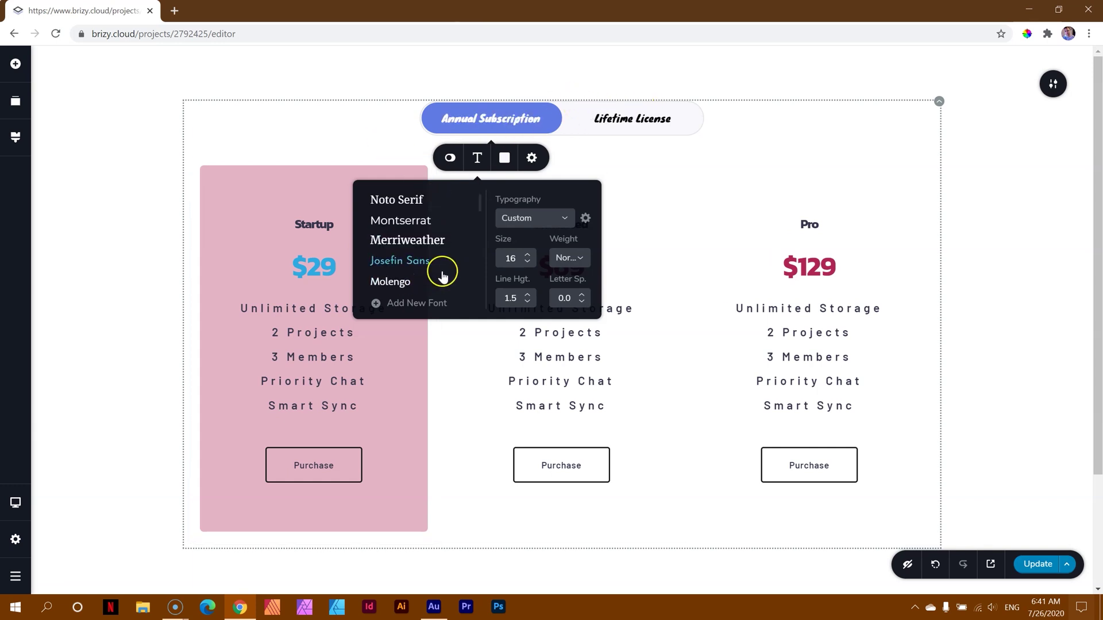
pyautogui.click(434, 240)
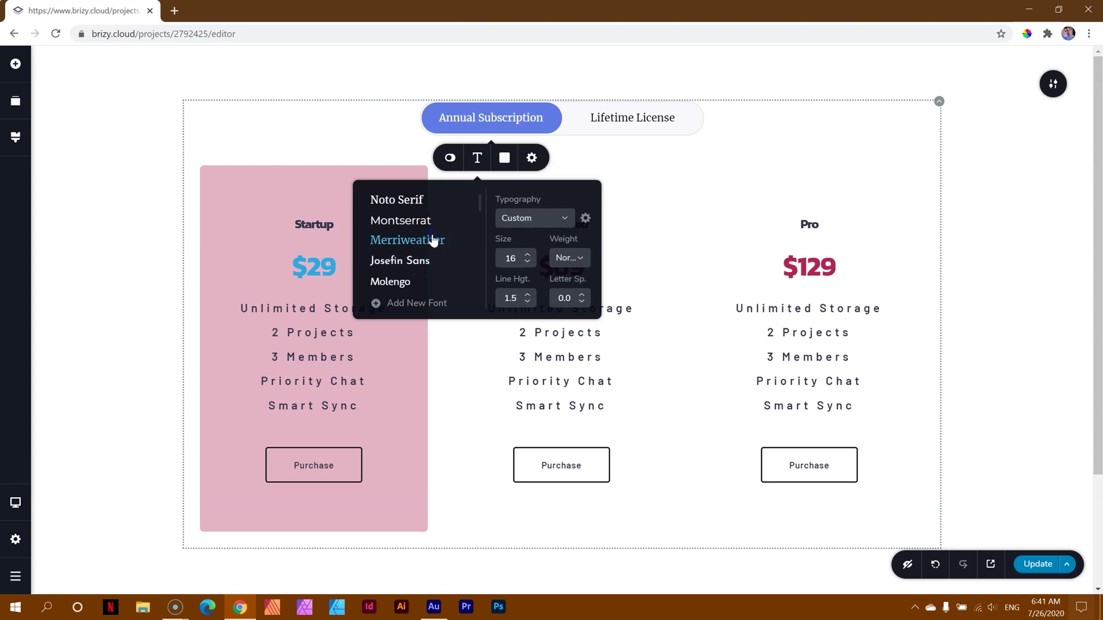
pyautogui.click(419, 202)
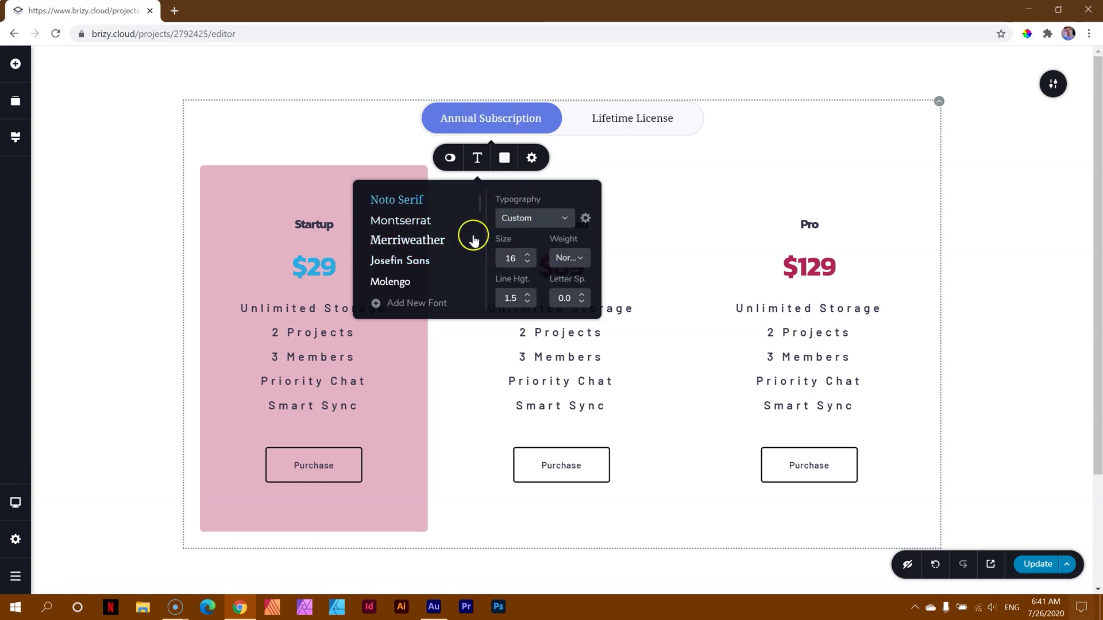
# Make the active switcher tab's background crimson pink
pyautogui.click(506, 162)
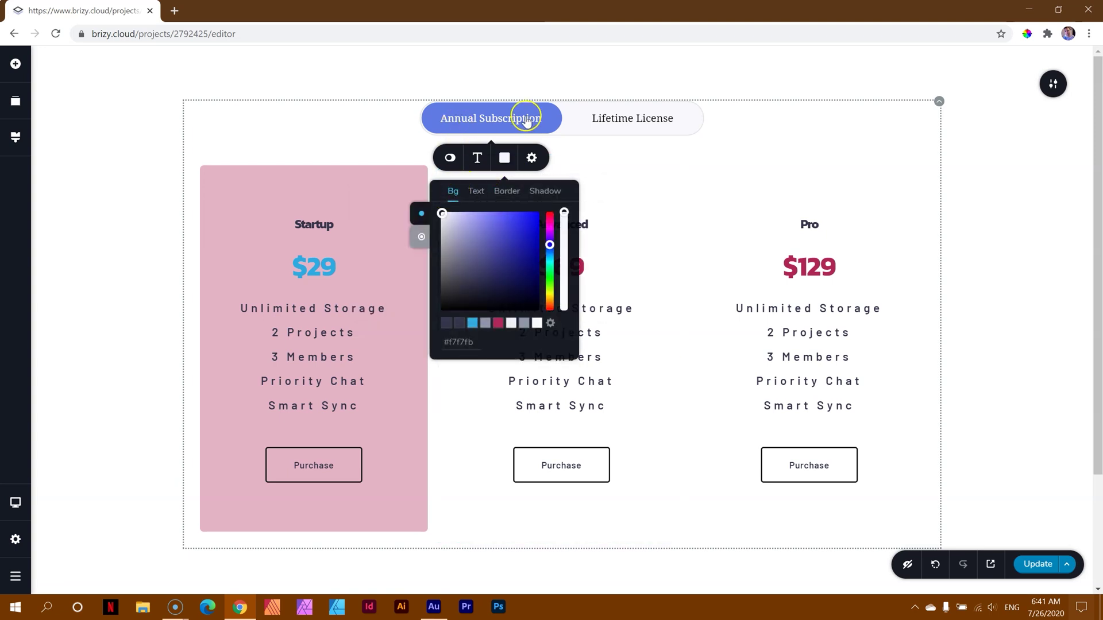
pyautogui.click(422, 238)
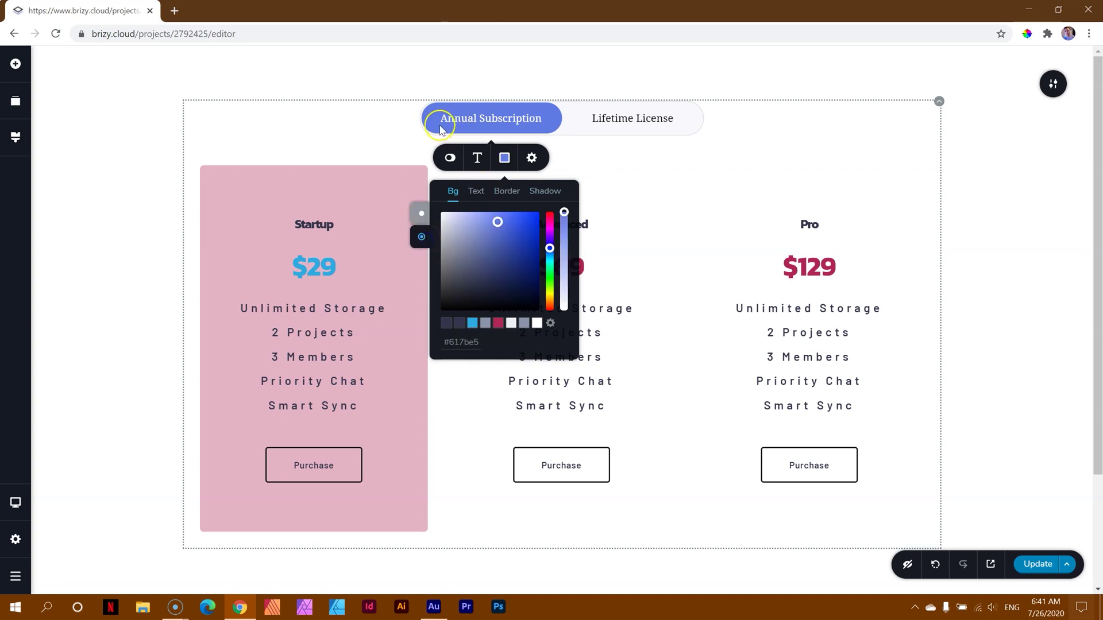
pyautogui.click(498, 323)
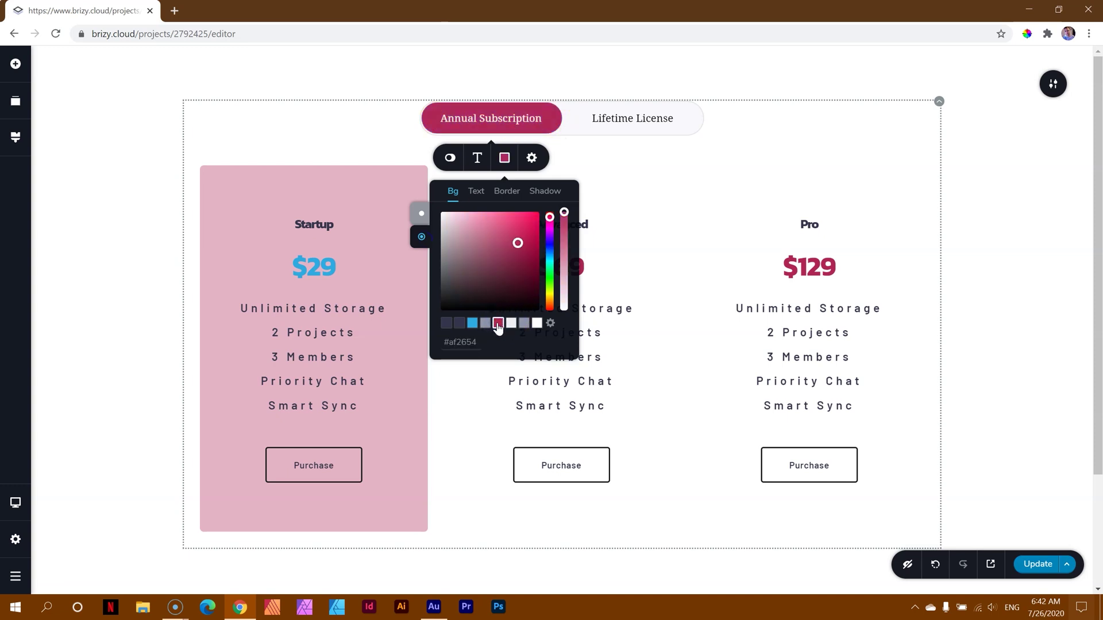
pyautogui.click(476, 195)
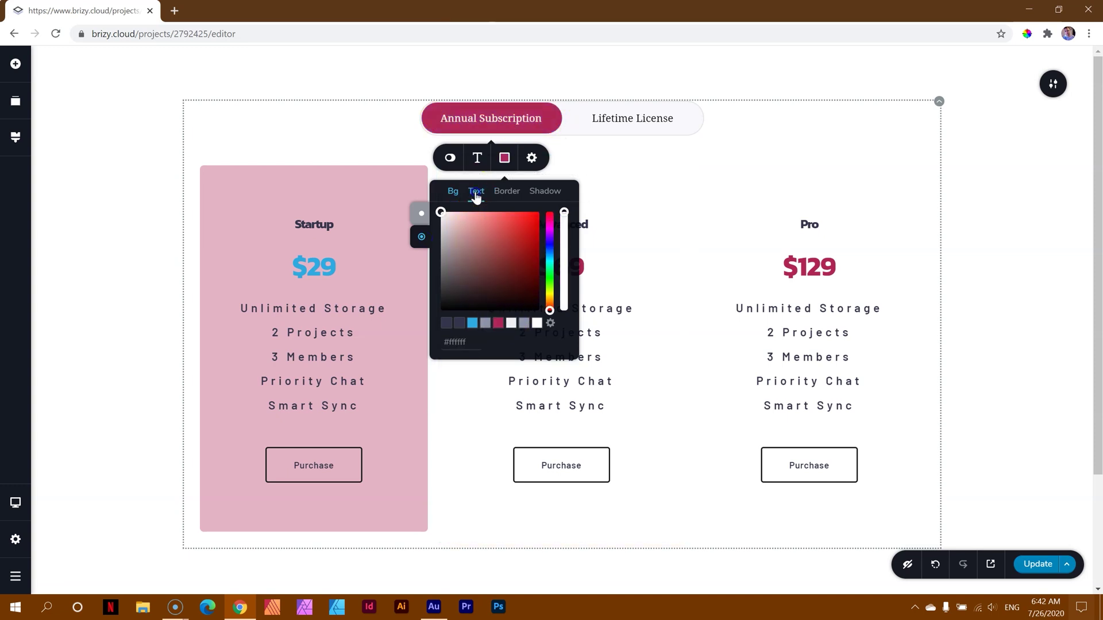
pyautogui.click(507, 196)
pyautogui.click(540, 194)
pyautogui.click(452, 193)
# Make the switcher background blue and the Lifetime License label text white
pyautogui.click(421, 214)
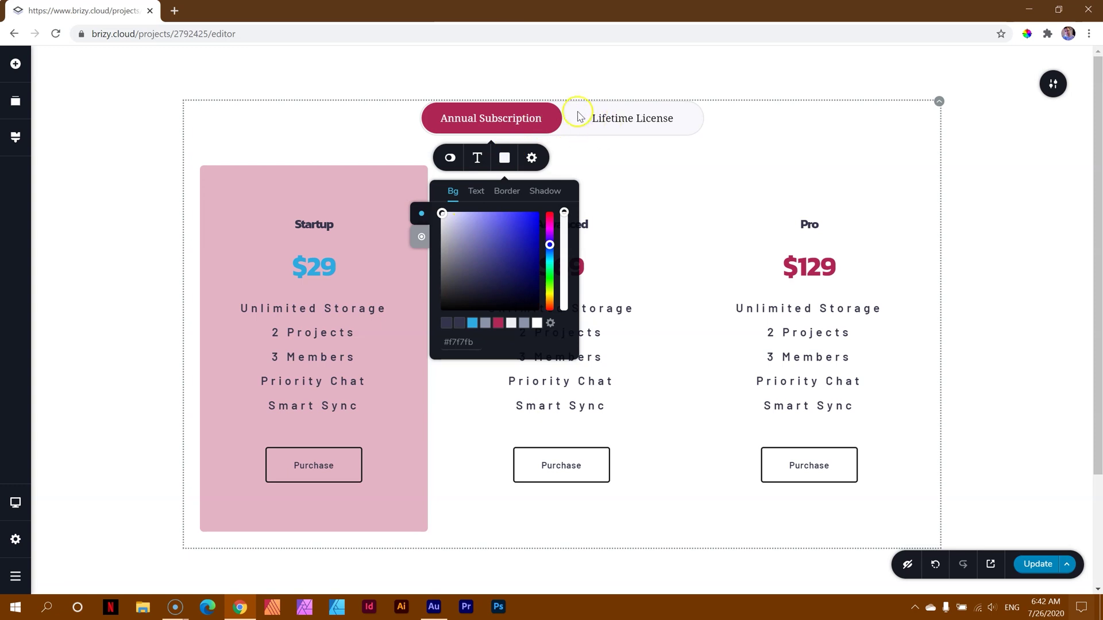
pyautogui.click(498, 324)
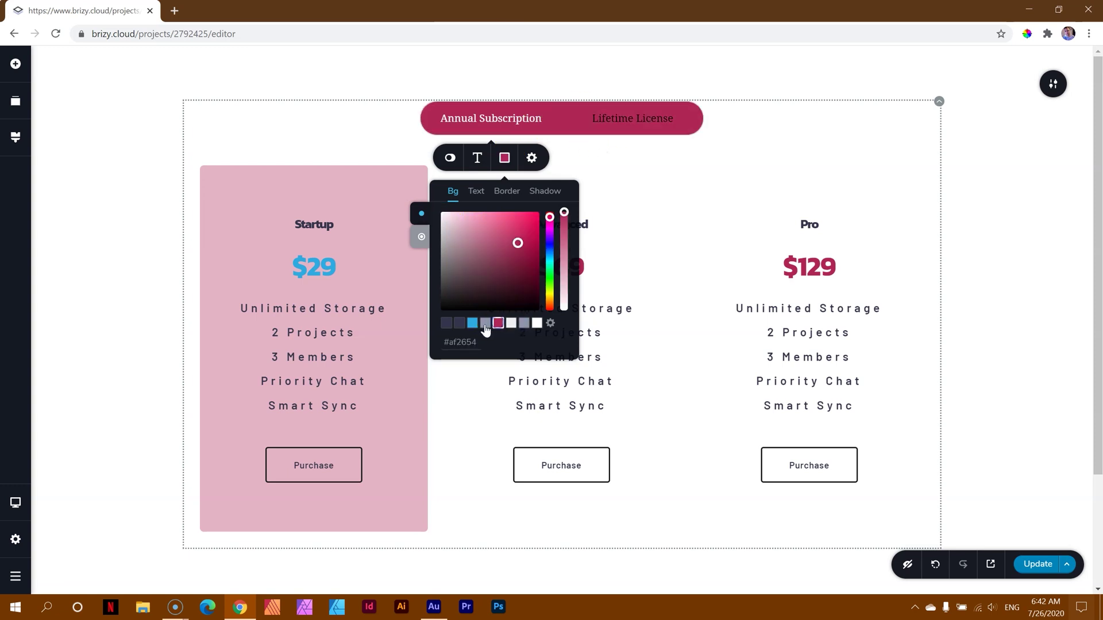
pyautogui.click(472, 323)
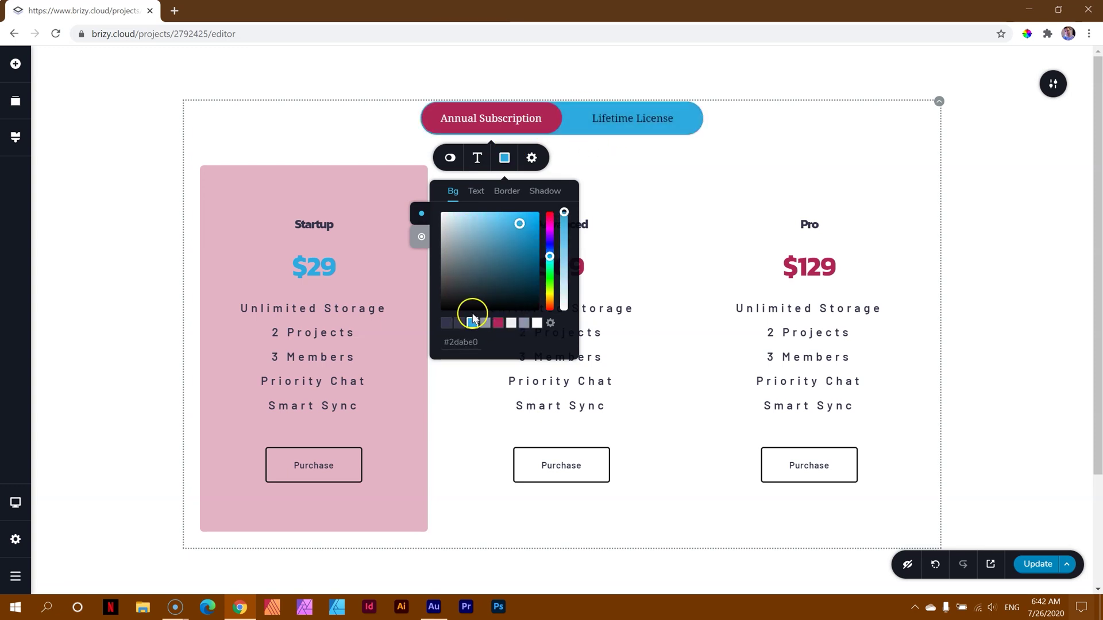
pyautogui.click(477, 193)
pyautogui.click(529, 328)
pyautogui.click(537, 325)
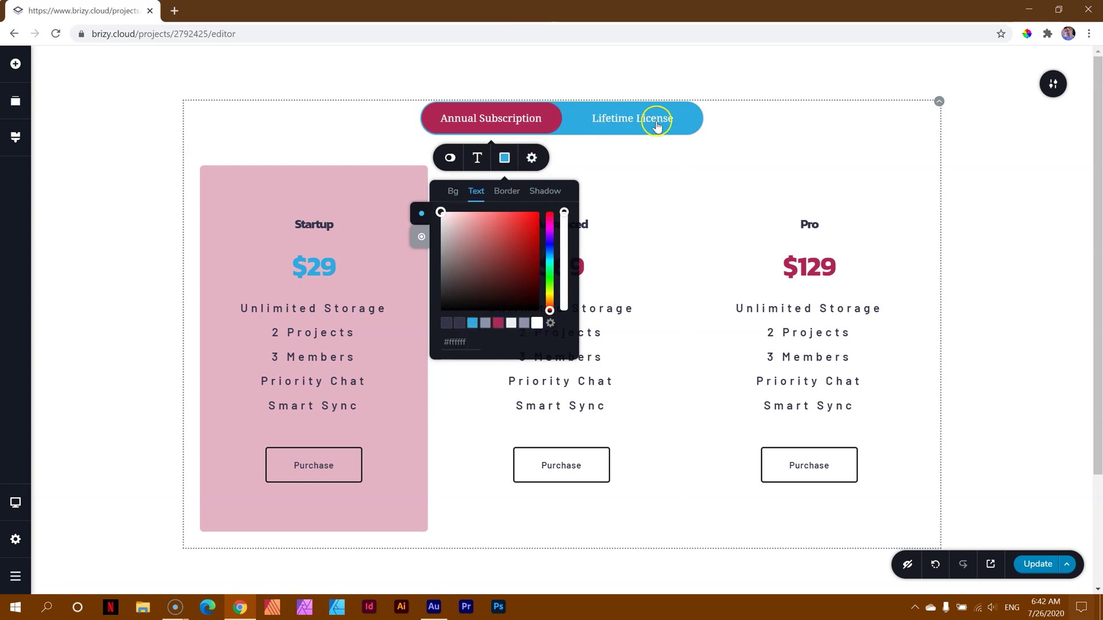
pyautogui.click(556, 198)
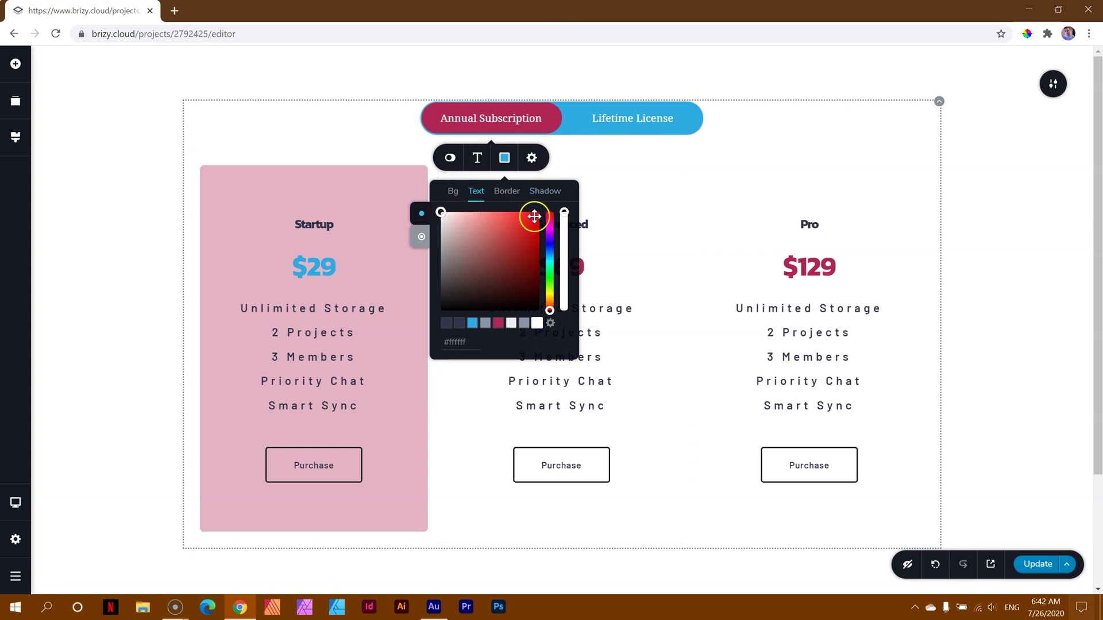
# Widen the switcher to 537 px, add tab padding, and round its corners to 100 px
pyautogui.click(531, 158)
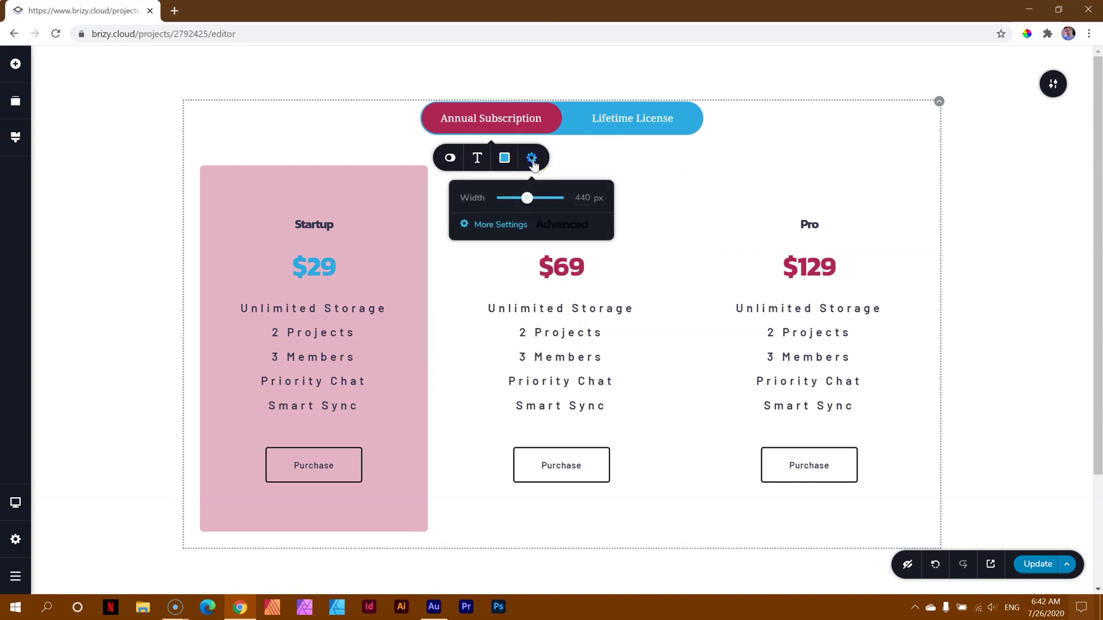
pyautogui.moveTo(515, 200); pyautogui.dragTo(534, 201)
pyautogui.click(501, 225)
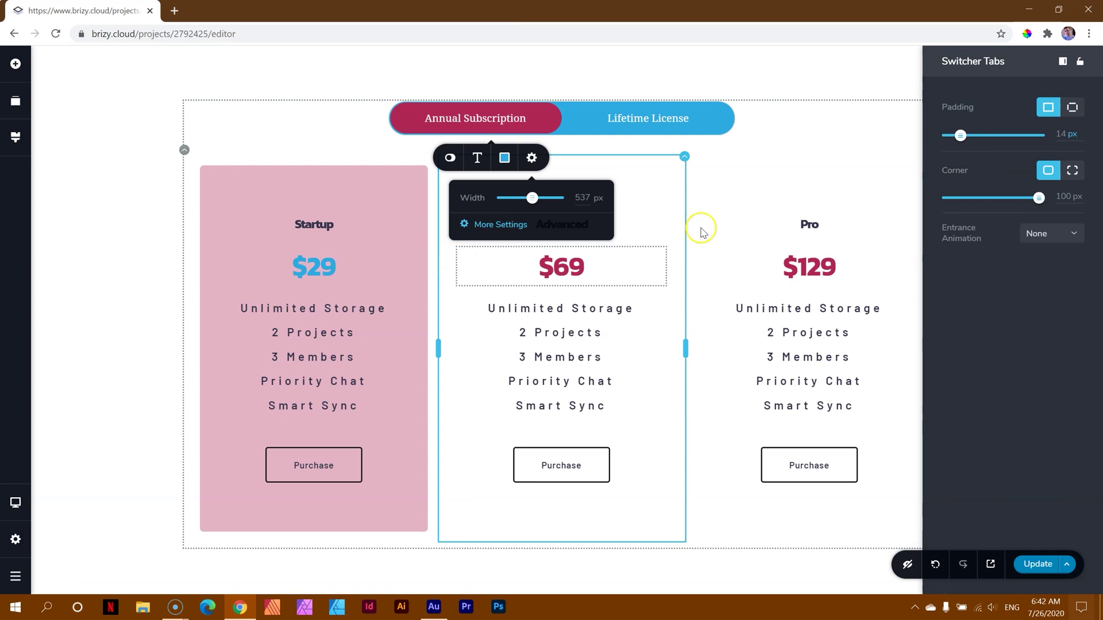
pyautogui.click(961, 137)
pyautogui.moveTo(961, 137)
pyautogui.mouseDown()
pyautogui.moveTo(983, 137)
pyautogui.moveTo(967, 136)
pyautogui.mouseUp()
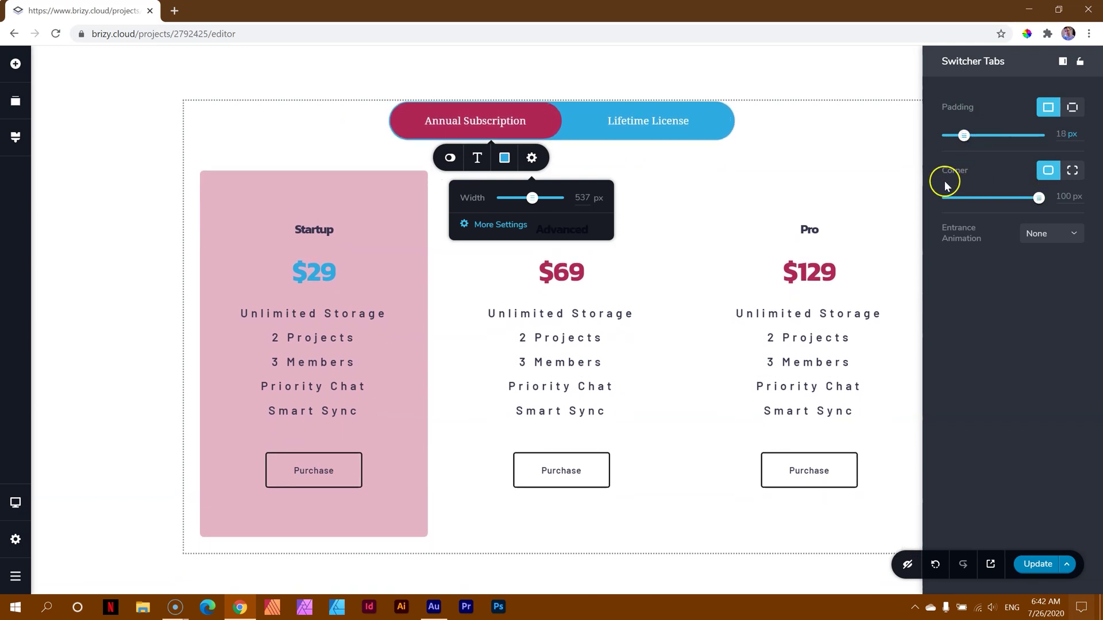
pyautogui.click(1073, 171)
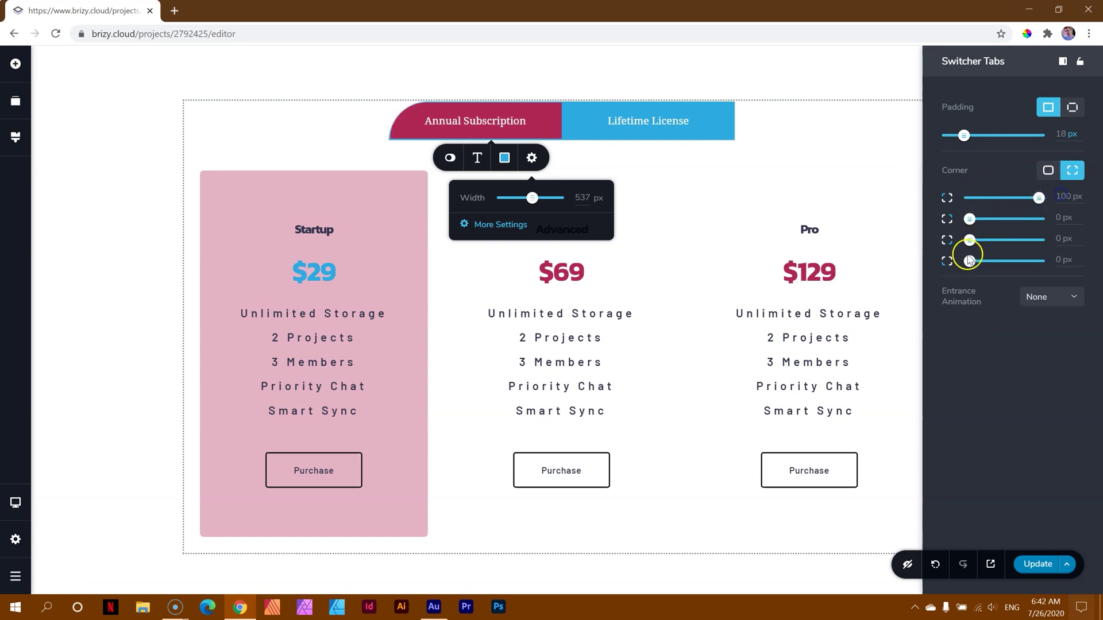
pyautogui.moveTo(969, 240); pyautogui.dragTo(1076, 240)
pyautogui.click(877, 139)
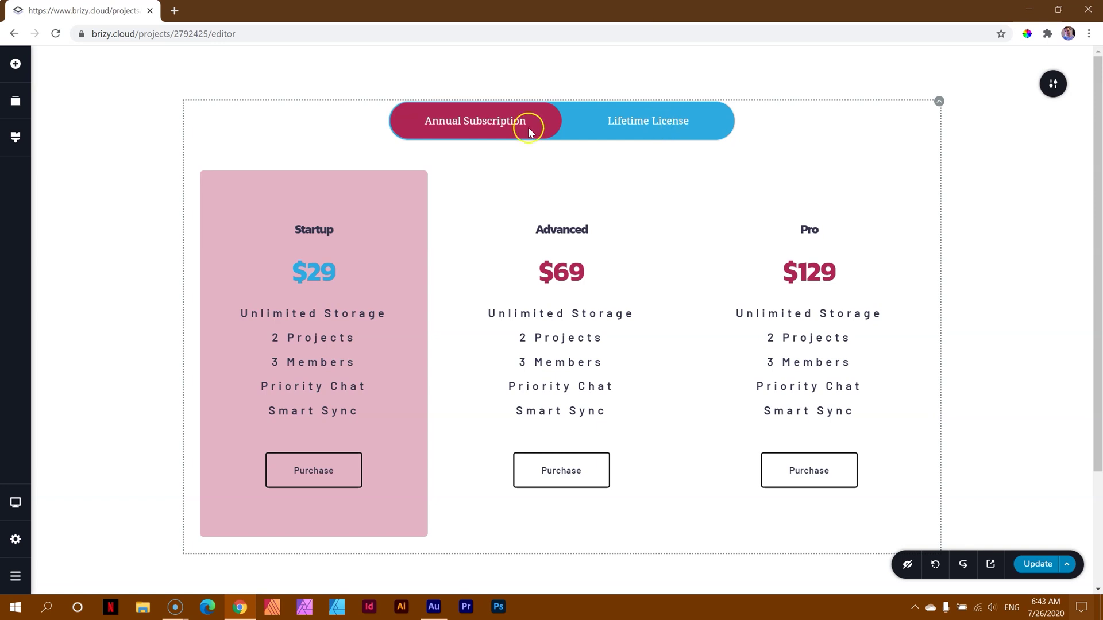
# Set the Annual Subscription pricing row's width to 80%, leaving height at Auto
pyautogui.click(185, 155)
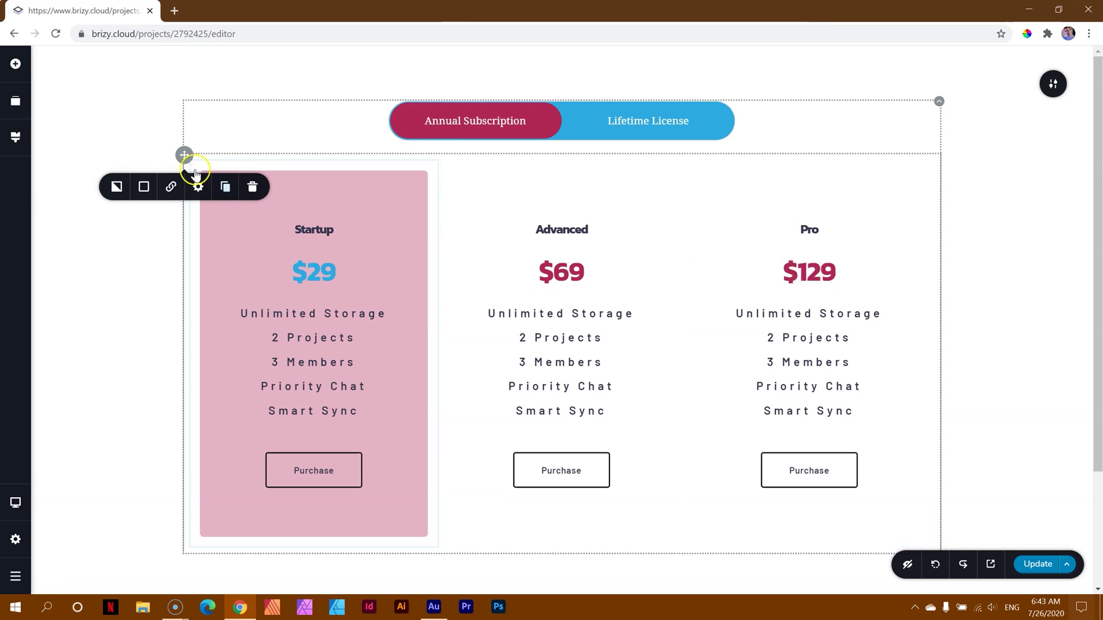
pyautogui.click(194, 189)
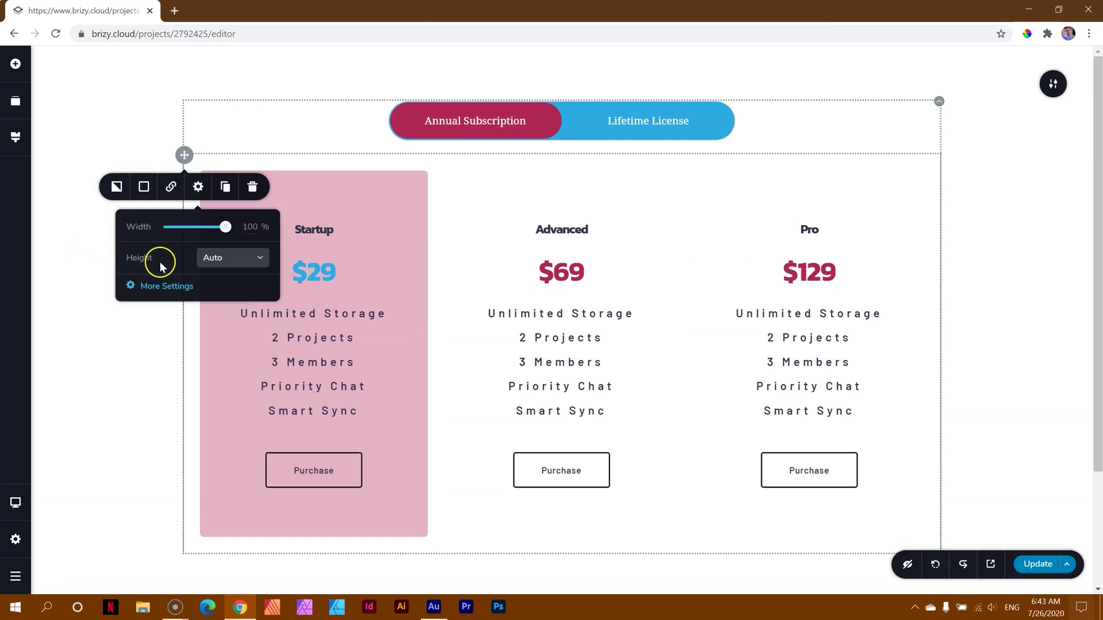
pyautogui.moveTo(224, 227)
pyautogui.mouseDown()
pyautogui.moveTo(192, 227)
pyautogui.moveTo(205, 229)
pyautogui.mouseUp()
pyautogui.click(204, 228)
pyautogui.moveTo(206, 228); pyautogui.dragTo(207, 227)
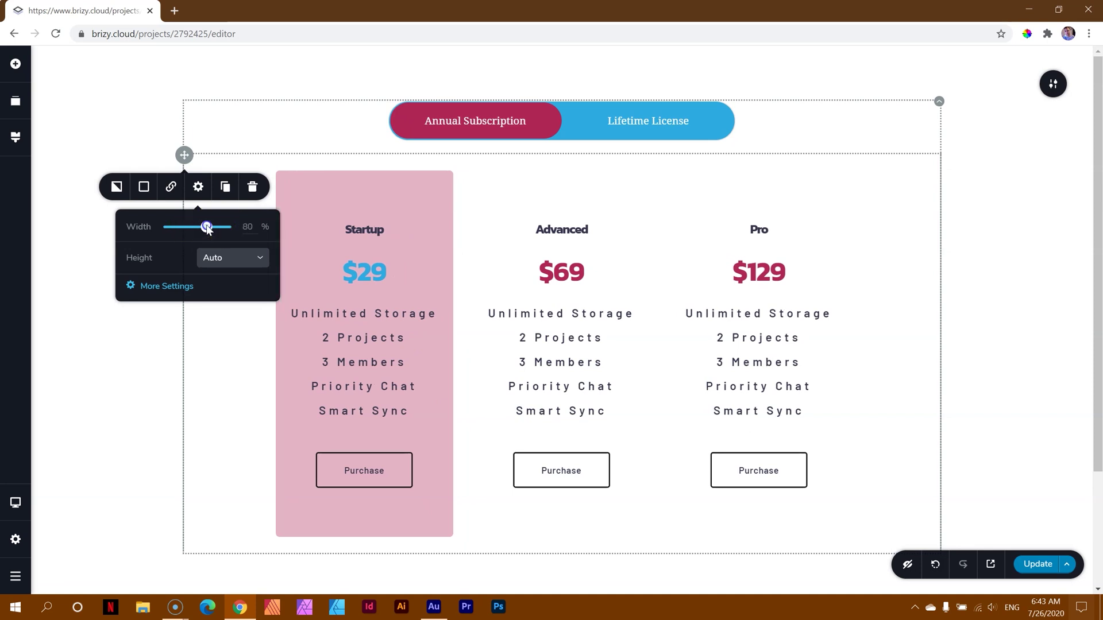
# Narrow the Lifetime License pricing row to about 81% width
pyautogui.click(632, 129)
pyautogui.click(183, 154)
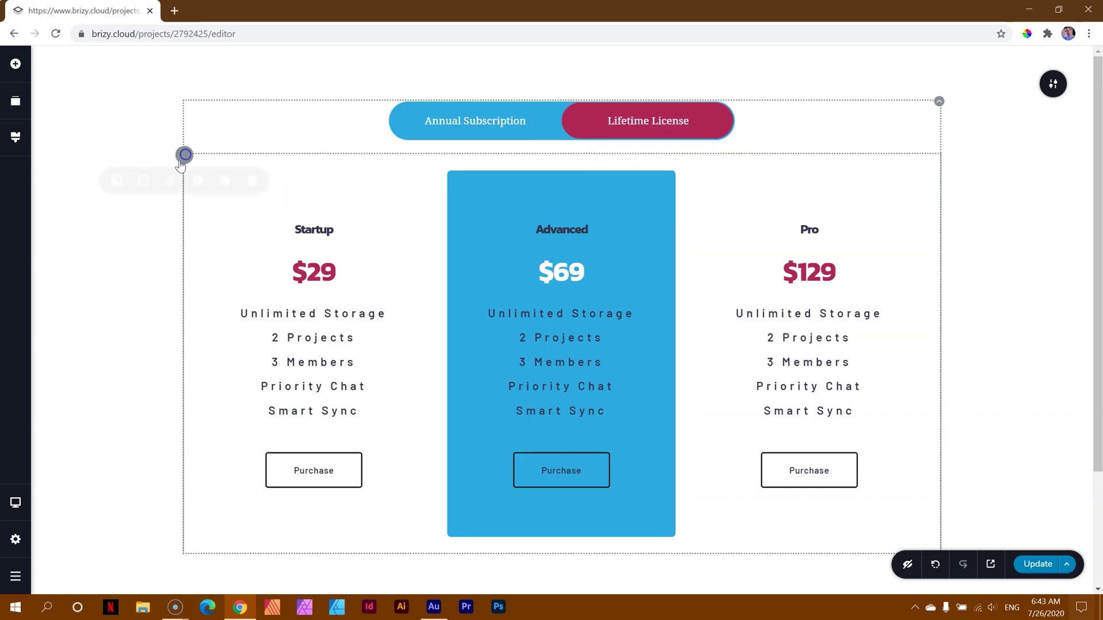
pyautogui.click(198, 187)
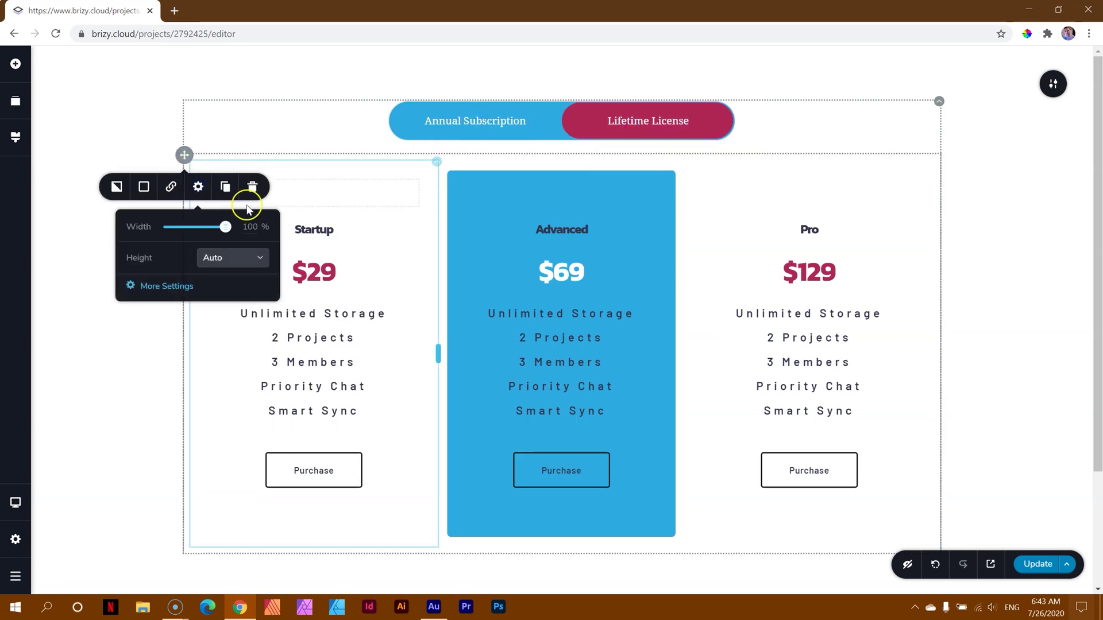
pyautogui.moveTo(224, 228); pyautogui.dragTo(207, 227)
# Compare the Annual and Lifetime pricing layouts, then publish the page with Update
pyautogui.click(457, 123)
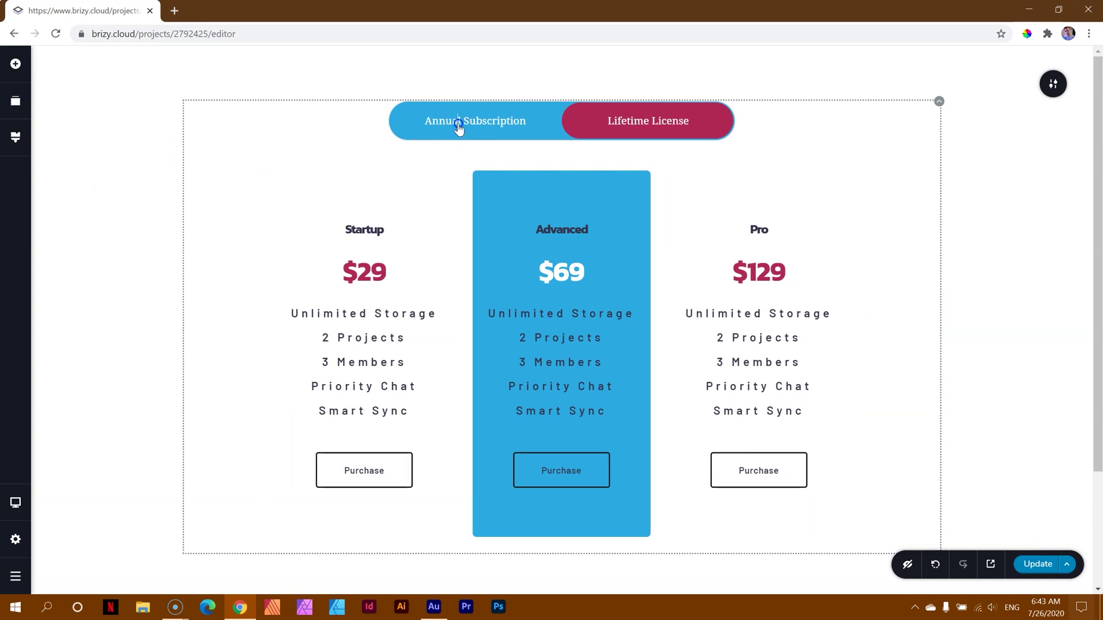
pyautogui.click(694, 119)
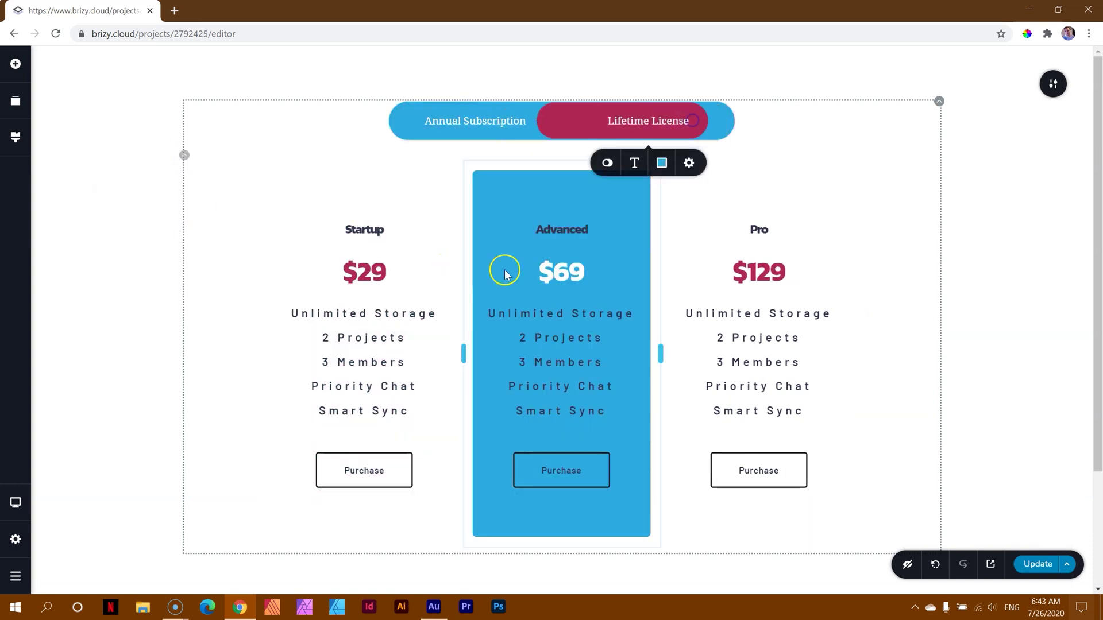
pyautogui.click(509, 118)
pyautogui.click(638, 120)
pyautogui.click(512, 122)
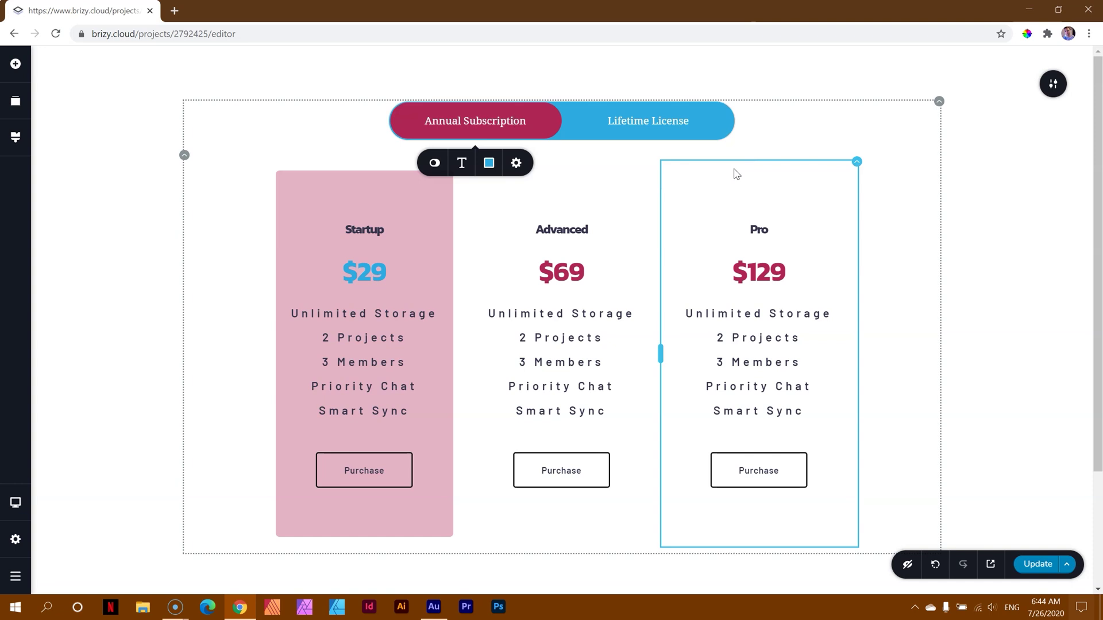
pyautogui.click(644, 124)
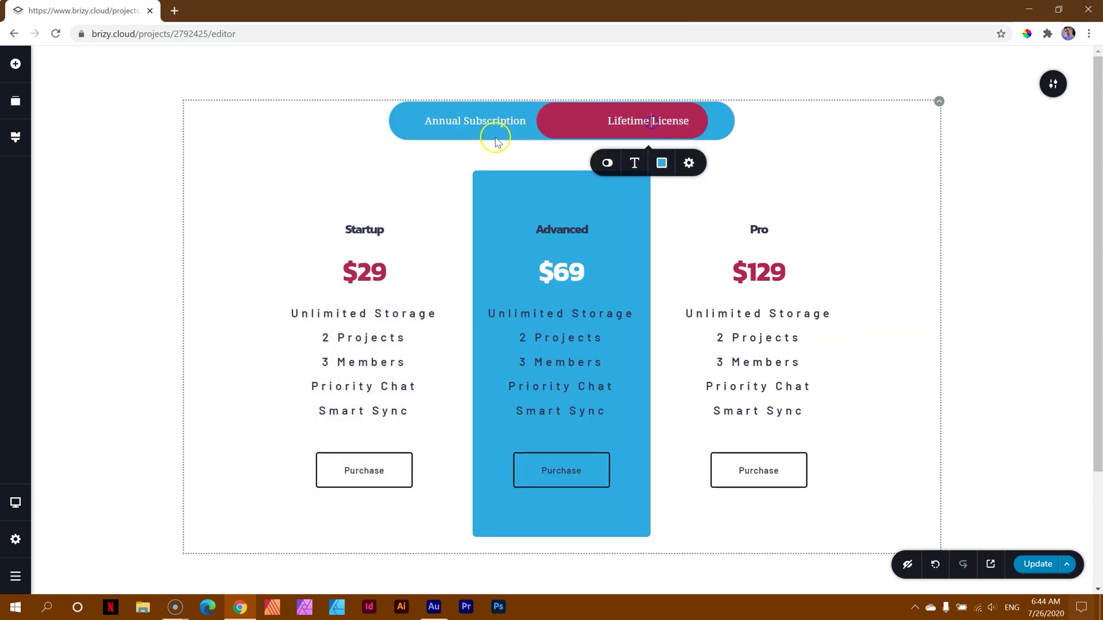
pyautogui.click(508, 119)
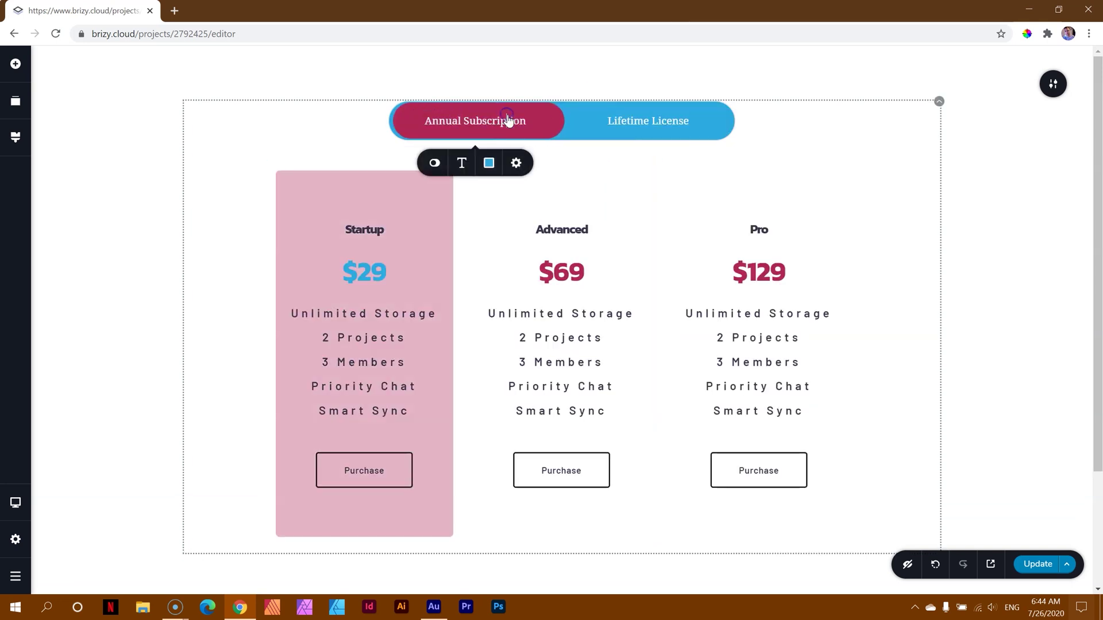
pyautogui.click(646, 122)
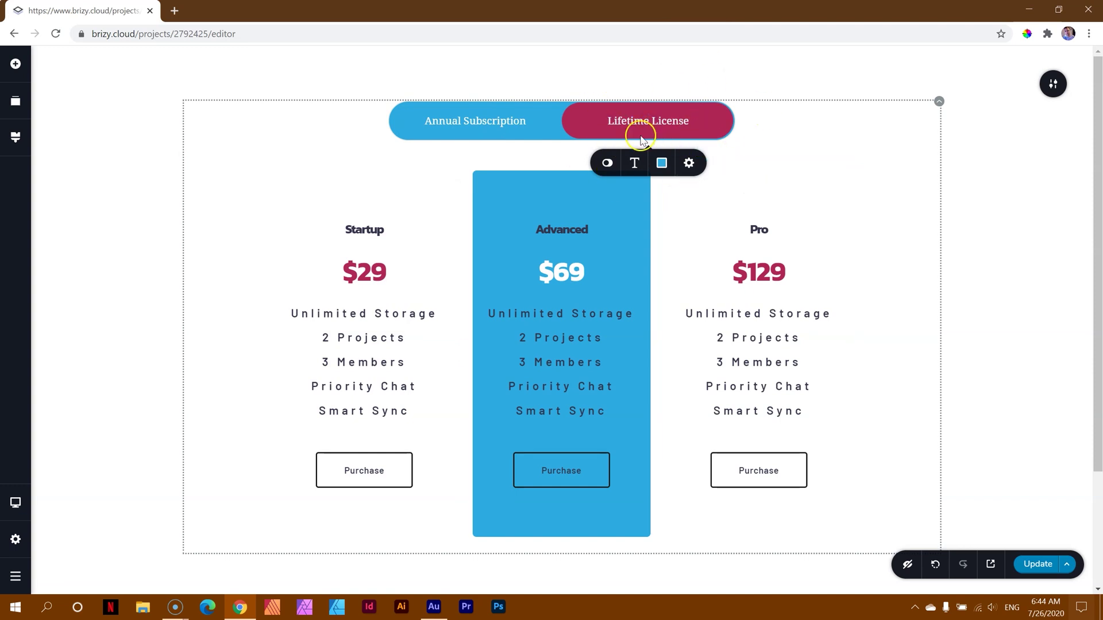
pyautogui.click(648, 131)
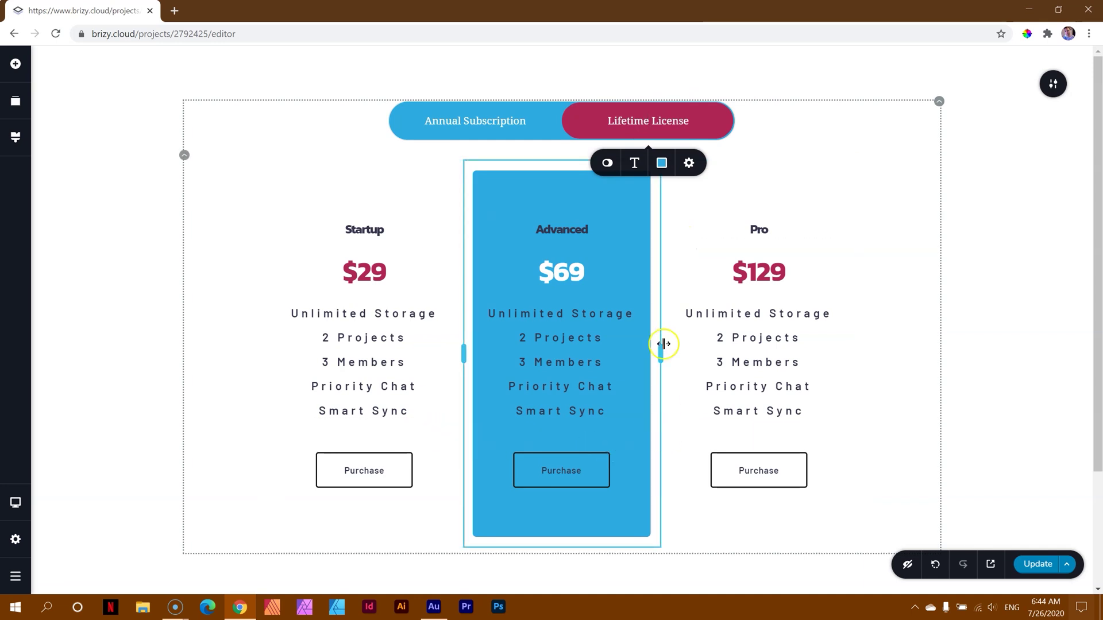
pyautogui.click(1037, 564)
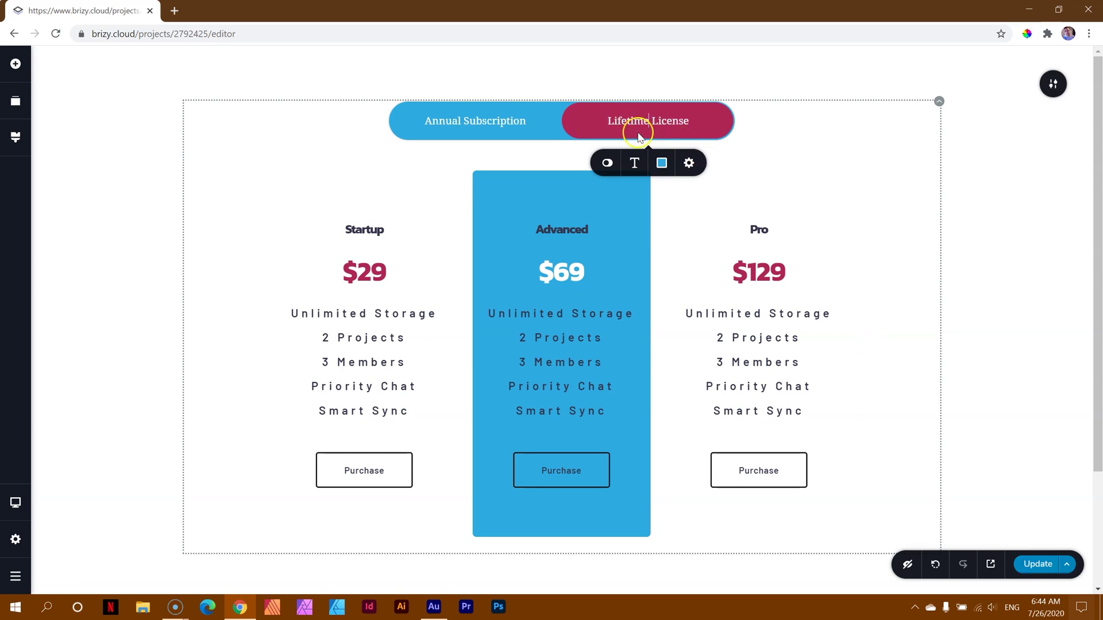
# Publish and open the live page, then toggle Annual Subscription and Lifetime License pricing
pyautogui.click(1044, 564)
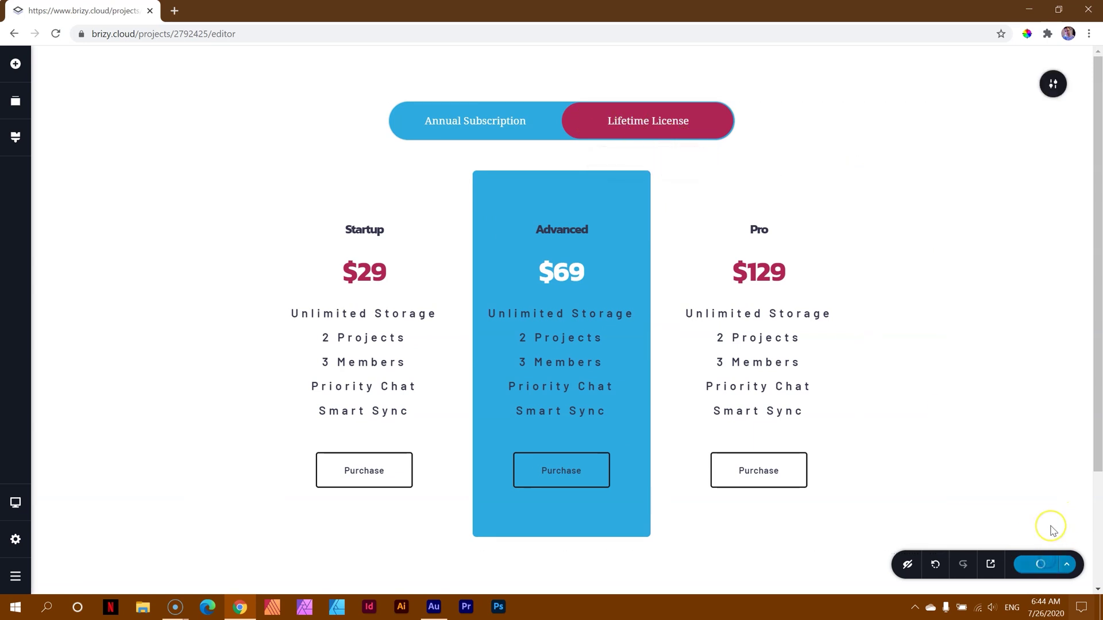
pyautogui.click(990, 569)
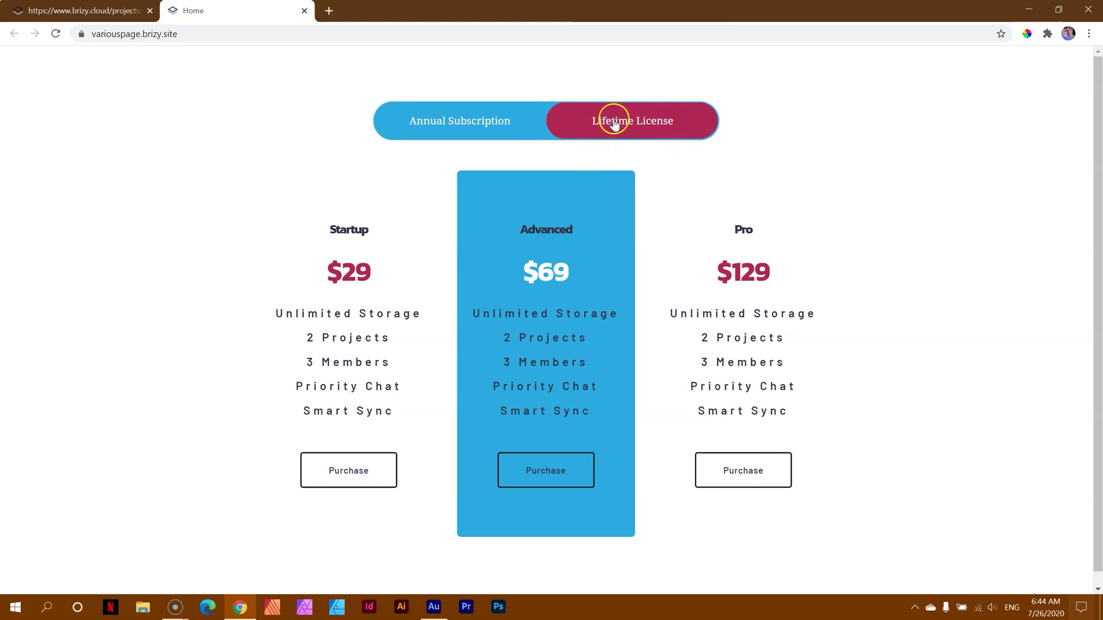
pyautogui.click(476, 130)
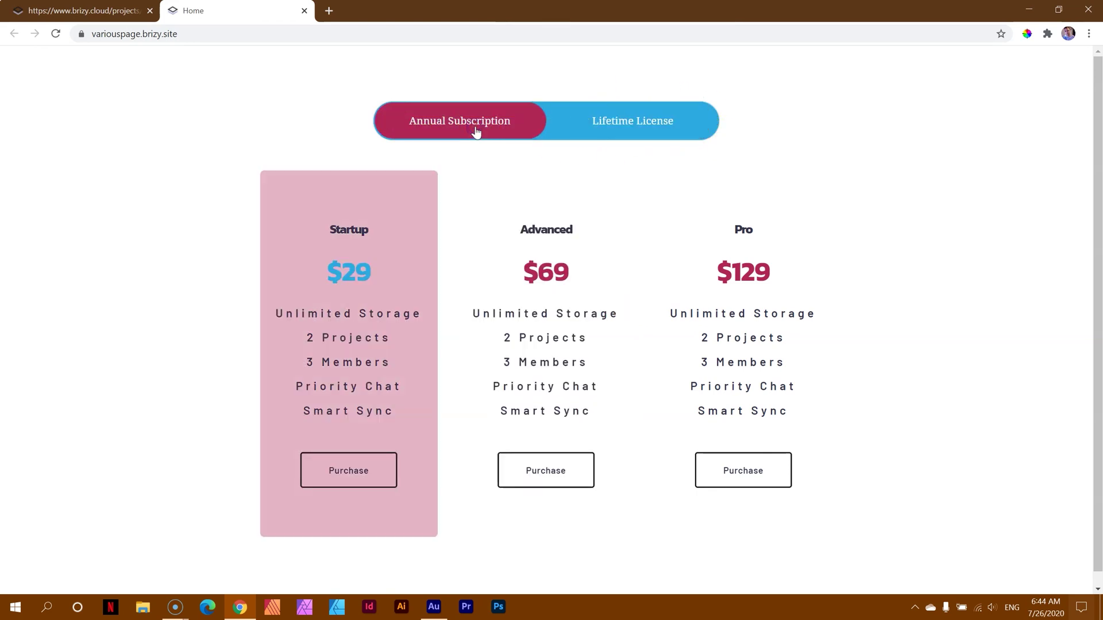
pyautogui.click(479, 126)
pyautogui.click(479, 126)
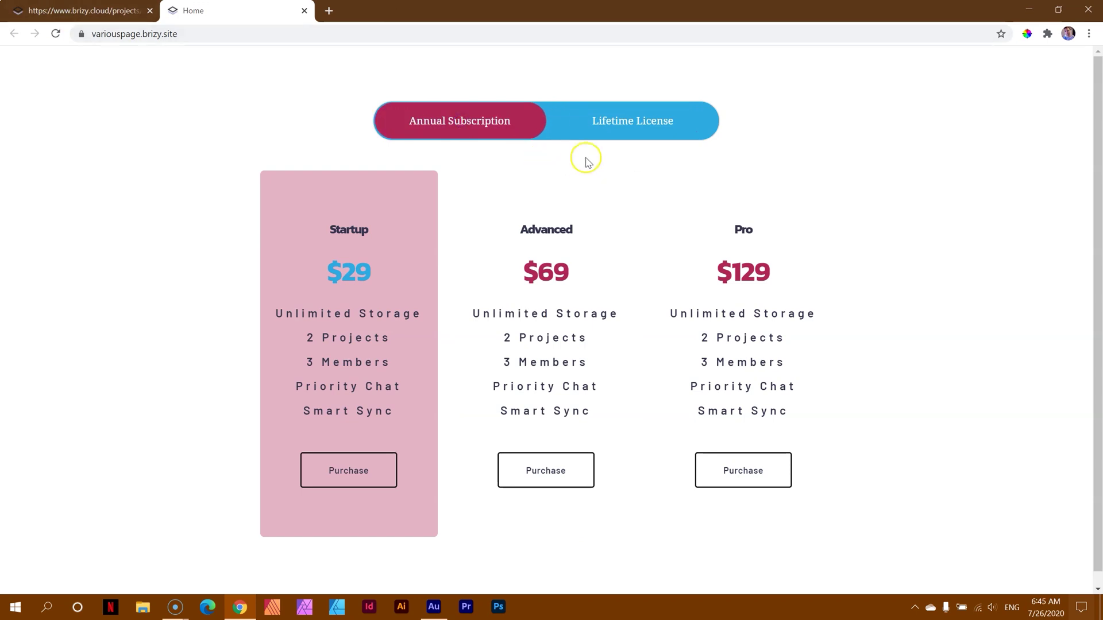
pyautogui.click(600, 132)
# Close the live page, then toggle the editor's switcher between Annual and Lifetime pricing
pyautogui.click(303, 10)
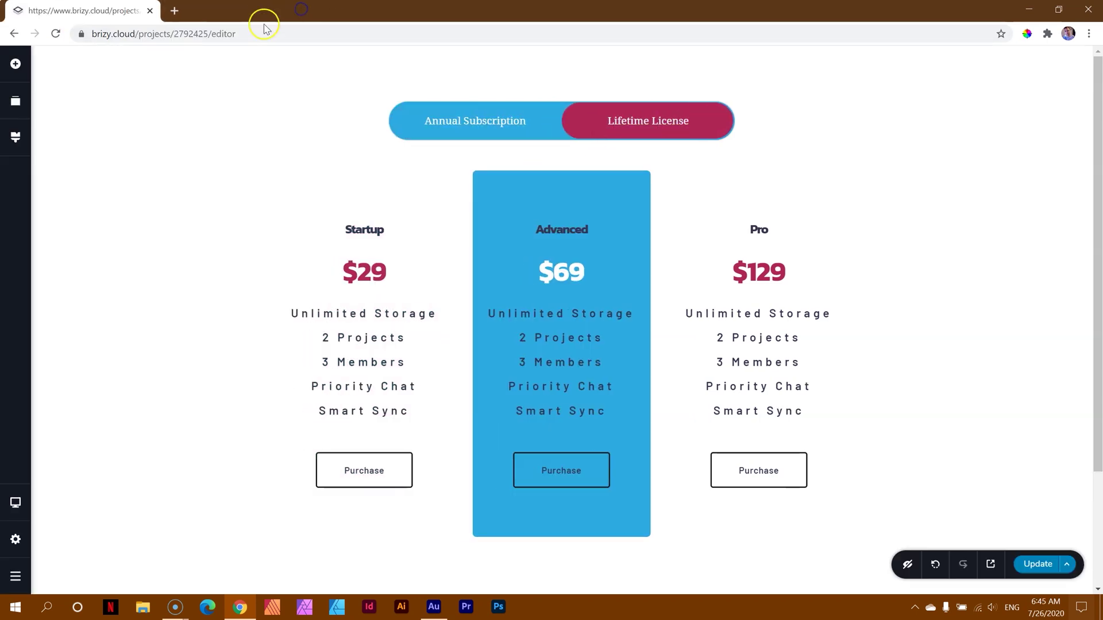
pyautogui.click(476, 124)
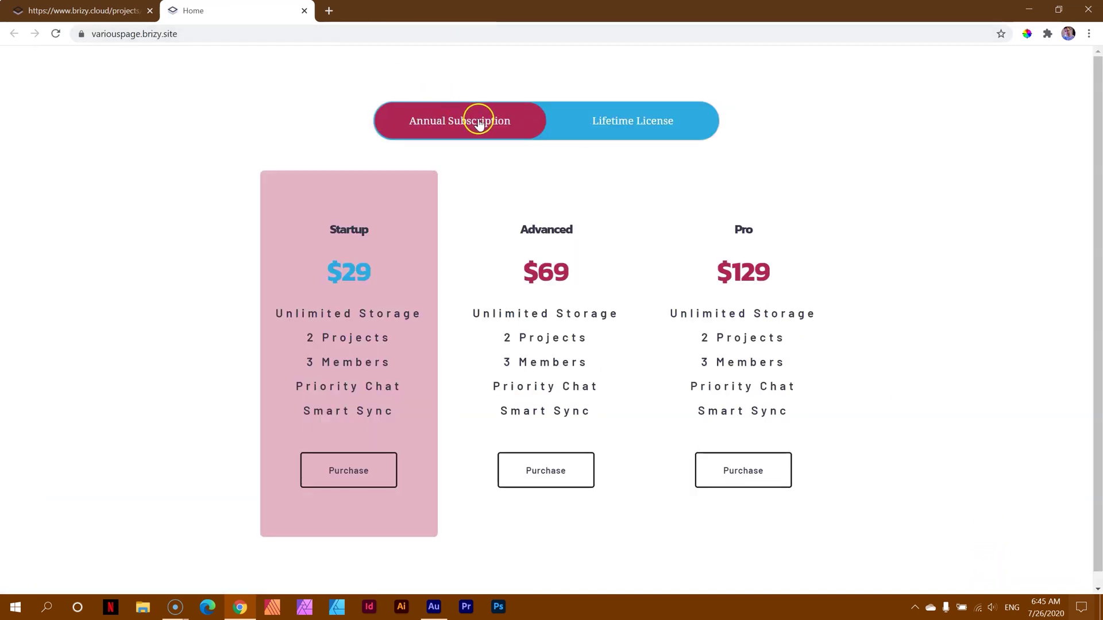
pyautogui.click(602, 121)
pyautogui.click(493, 123)
pyautogui.click(615, 120)
pyautogui.click(468, 117)
pyautogui.click(110, 13)
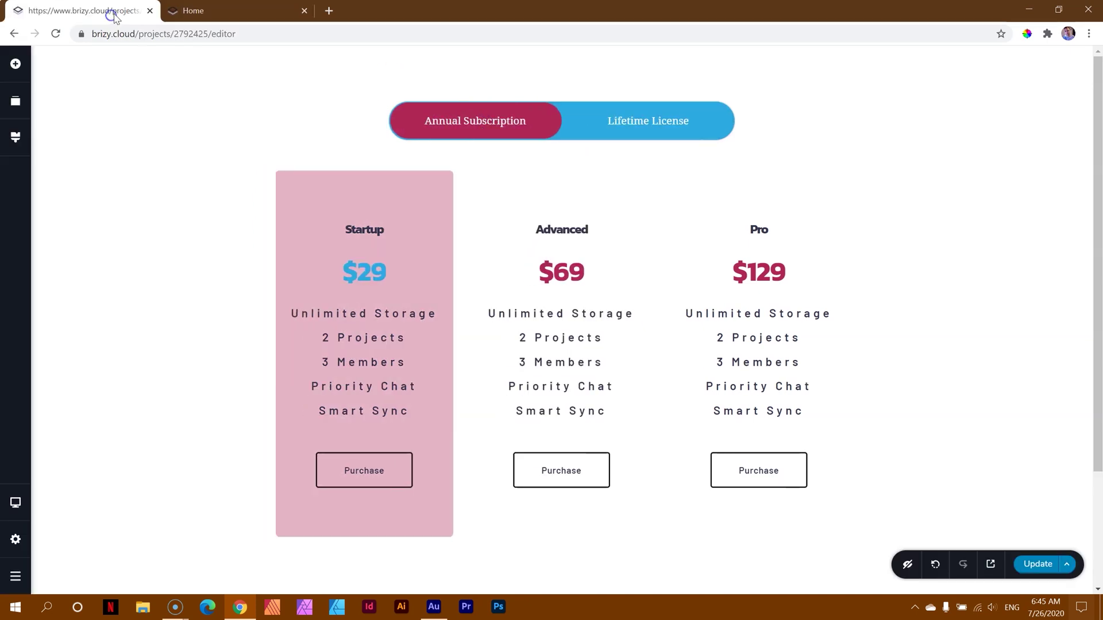
pyautogui.click(602, 127)
pyautogui.click(616, 129)
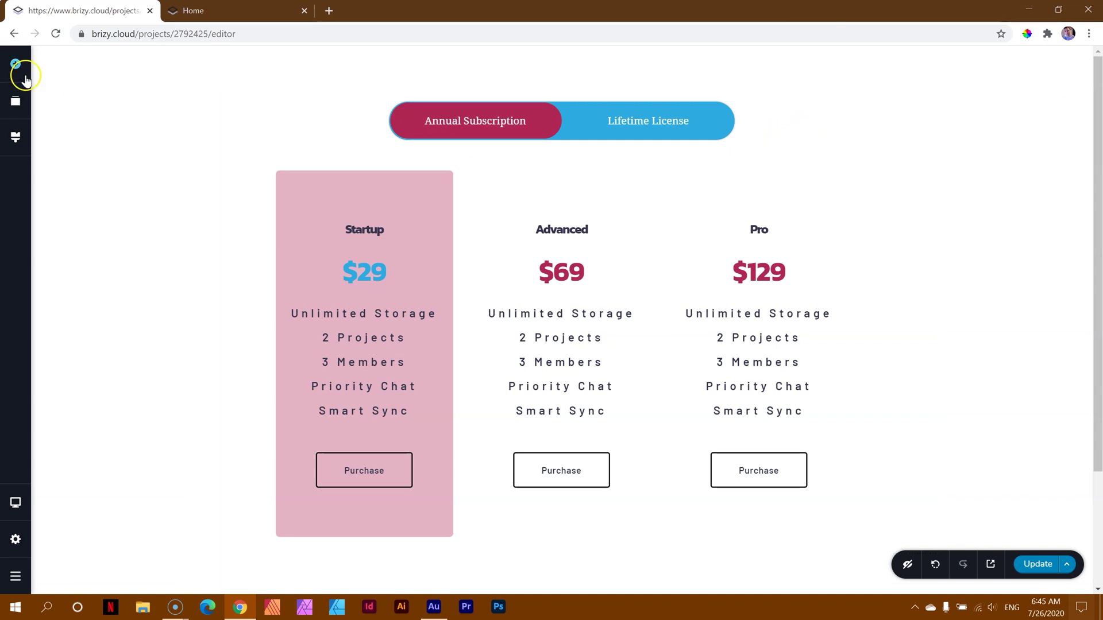
pyautogui.click(16, 63)
pyautogui.scroll(-2, 128, 168)
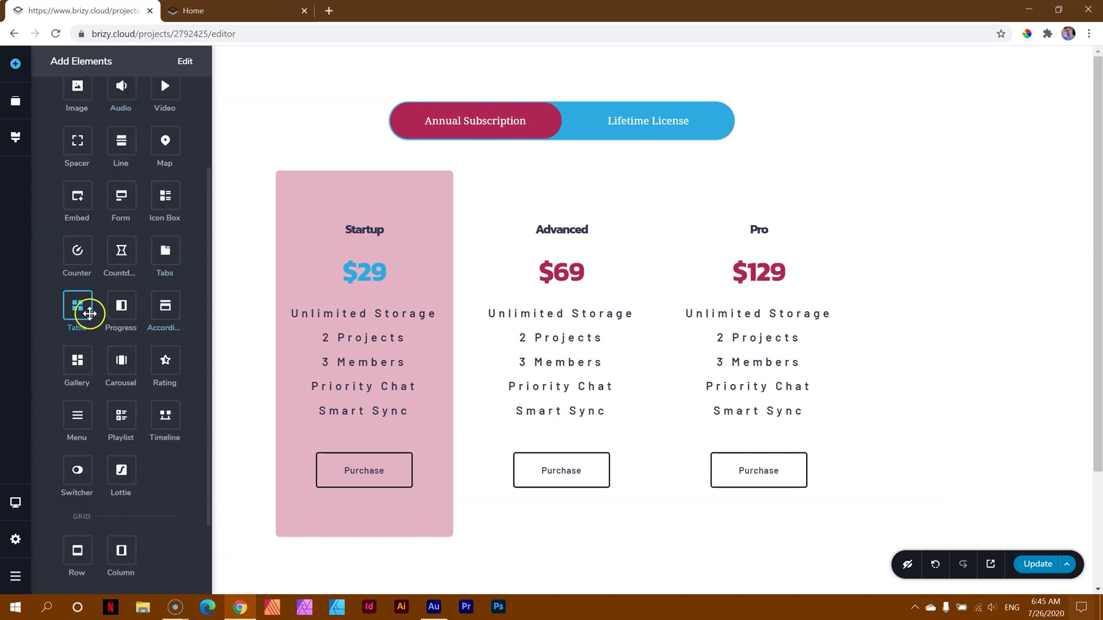
pyautogui.moveTo(164, 251); pyautogui.dragTo(402, 545)
pyautogui.scroll(-4, 275, 400)
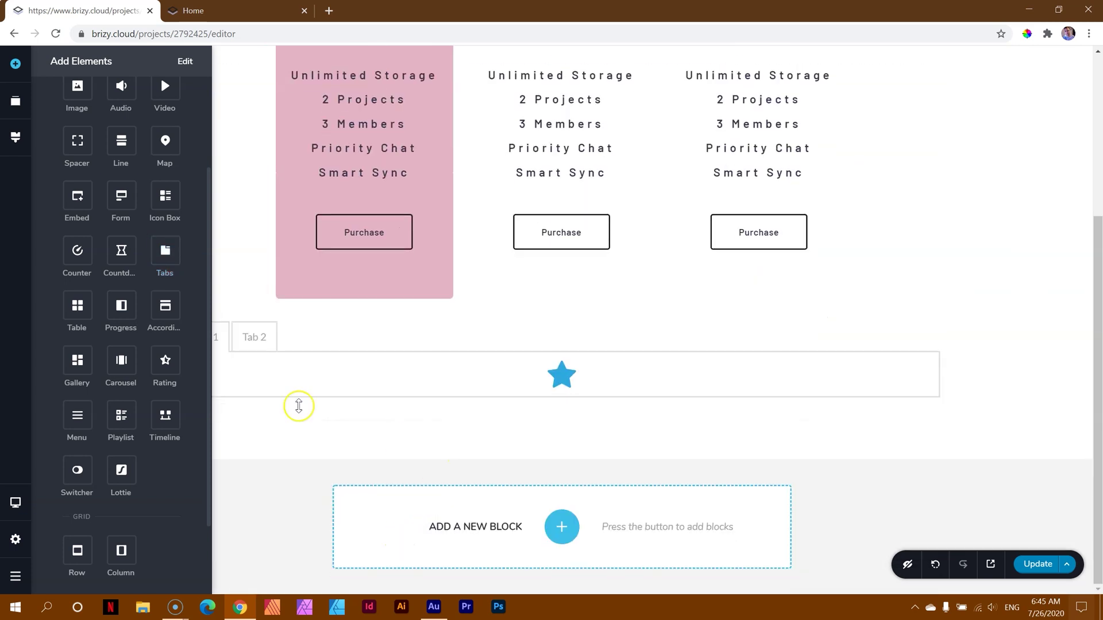
pyautogui.click(256, 341)
pyautogui.click(201, 341)
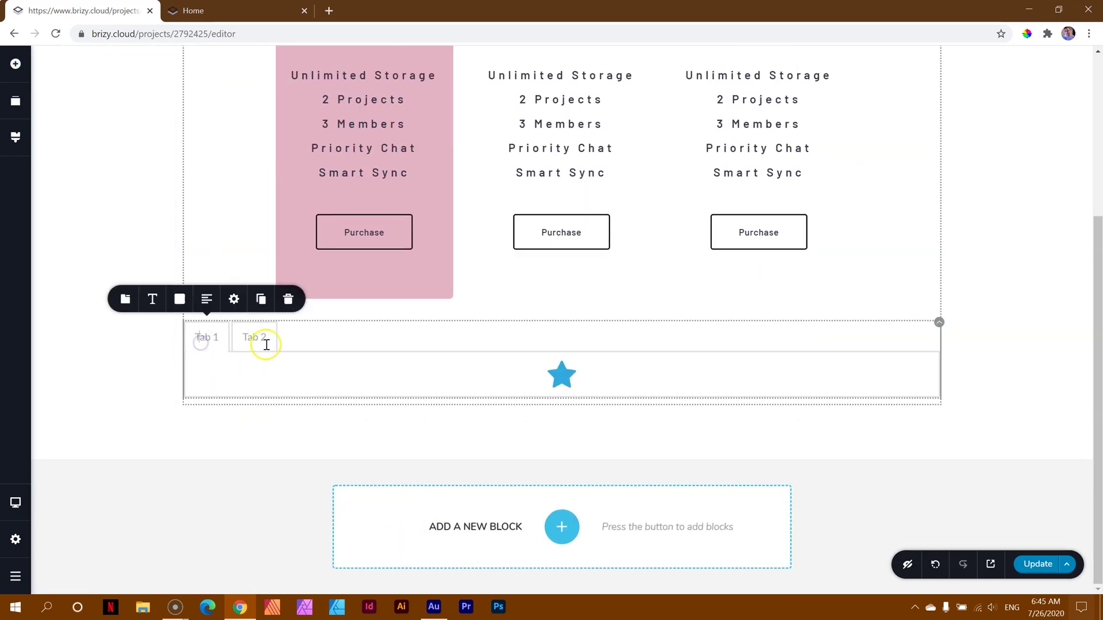
pyautogui.click(253, 337)
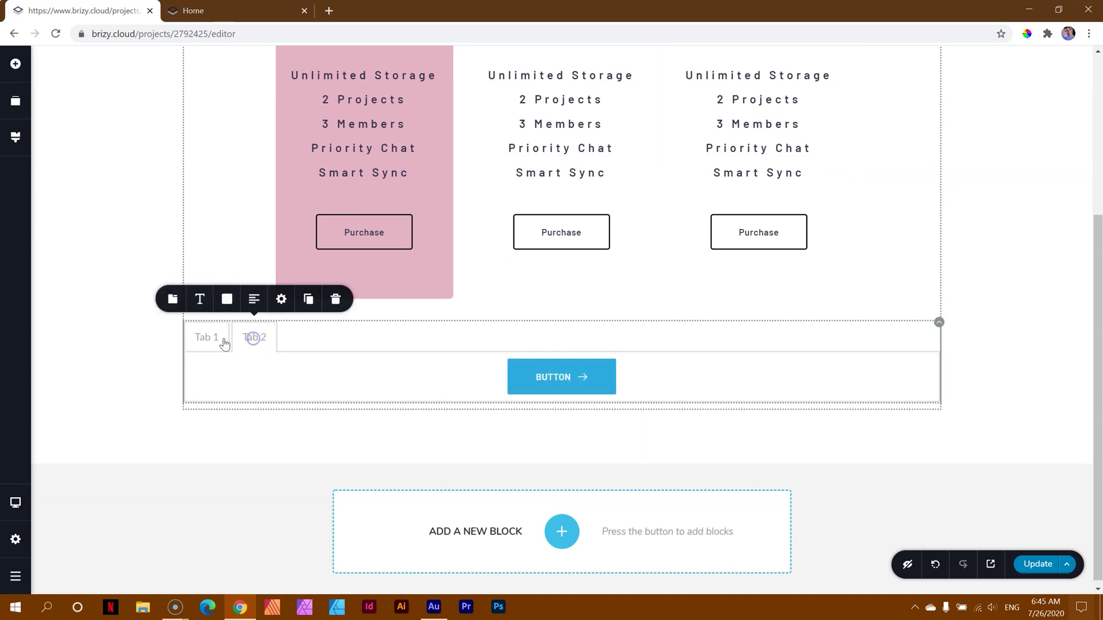
pyautogui.click(173, 300)
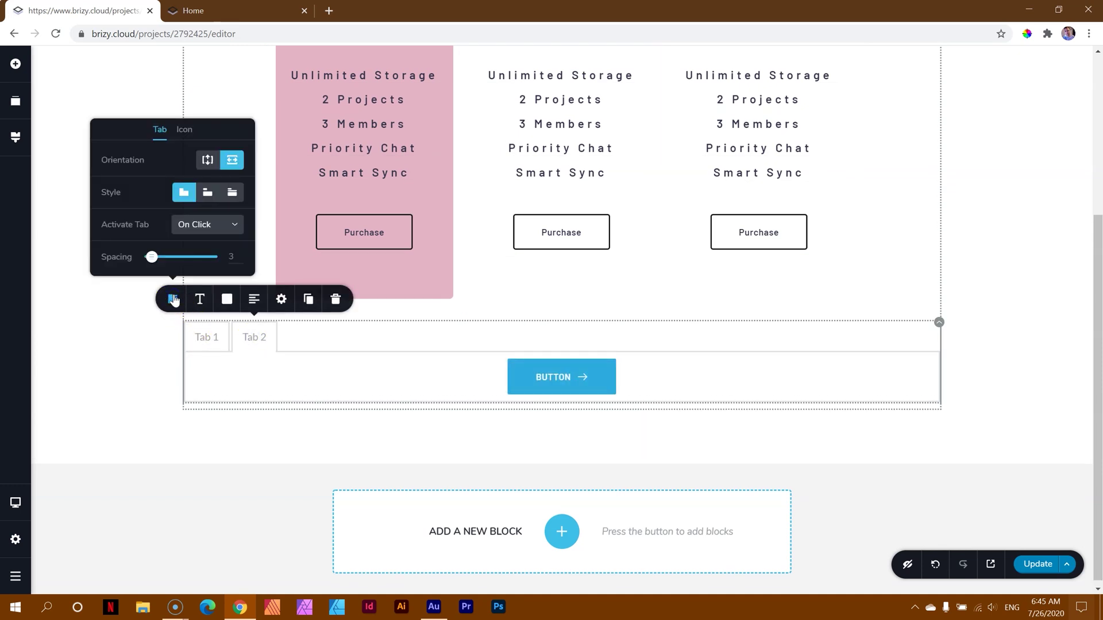
pyautogui.click(208, 193)
pyautogui.click(253, 299)
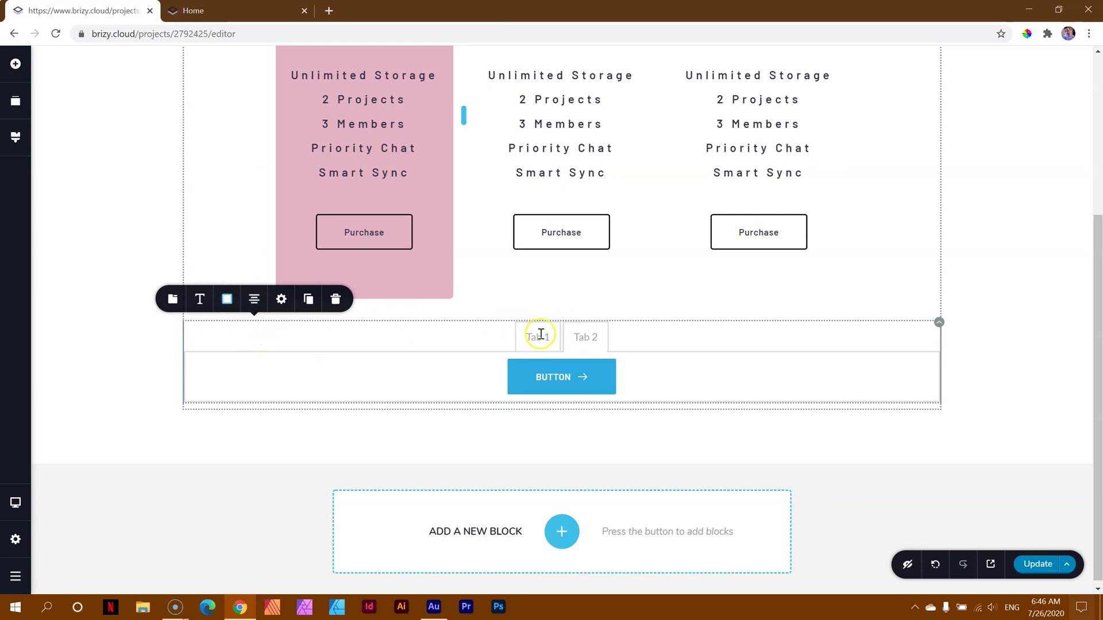
pyautogui.click(309, 300)
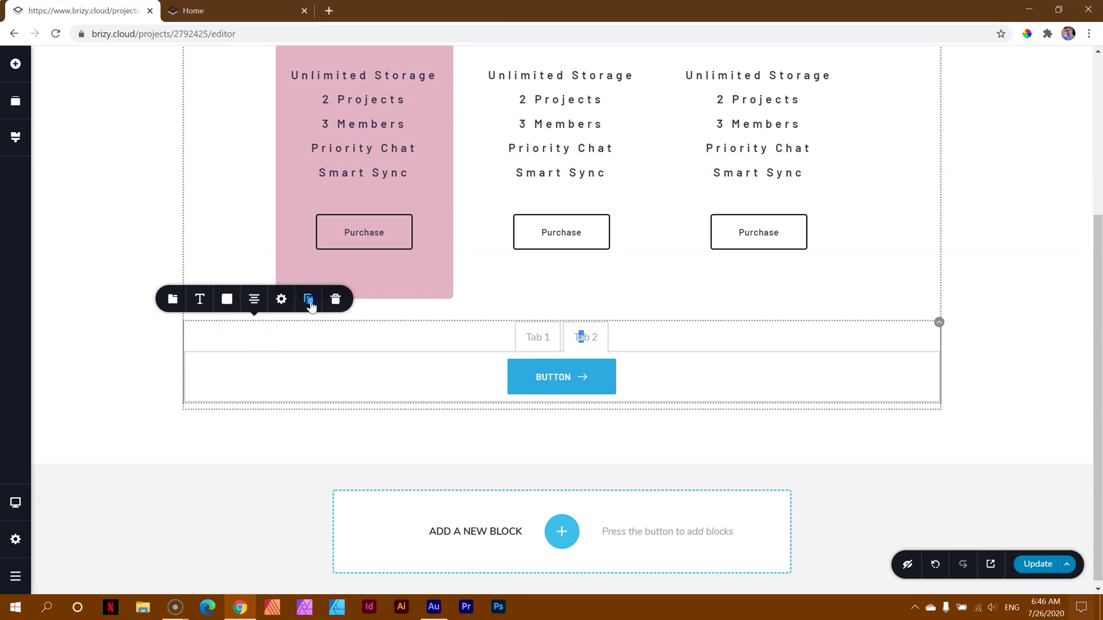
pyautogui.click(550, 340)
pyautogui.click(309, 298)
pyautogui.click(309, 299)
pyautogui.click(738, 347)
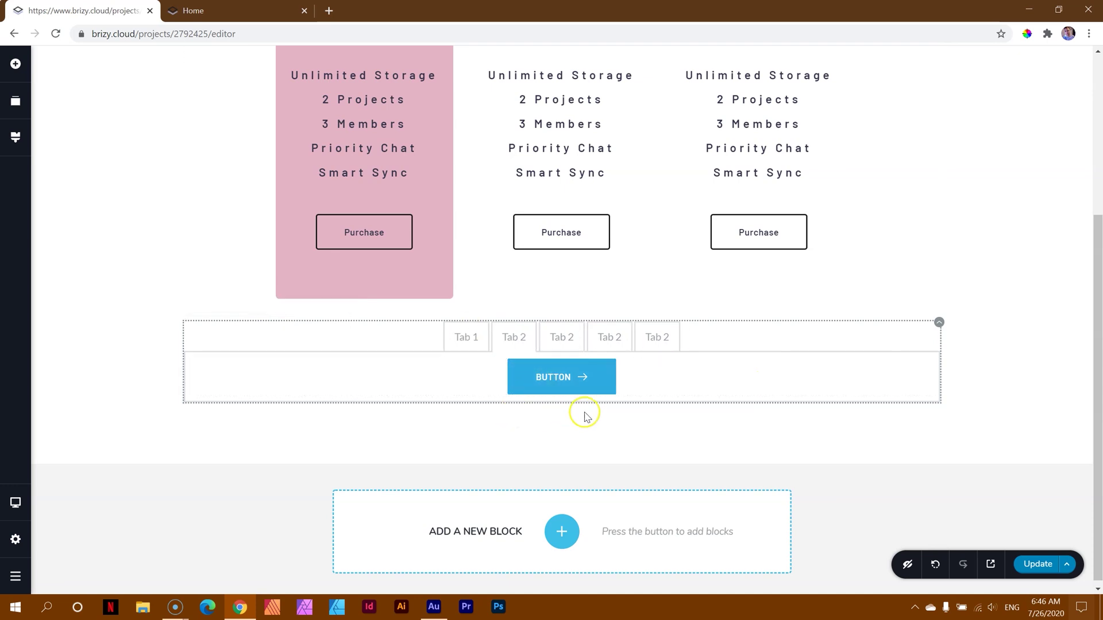
pyautogui.scroll(4, 587, 416)
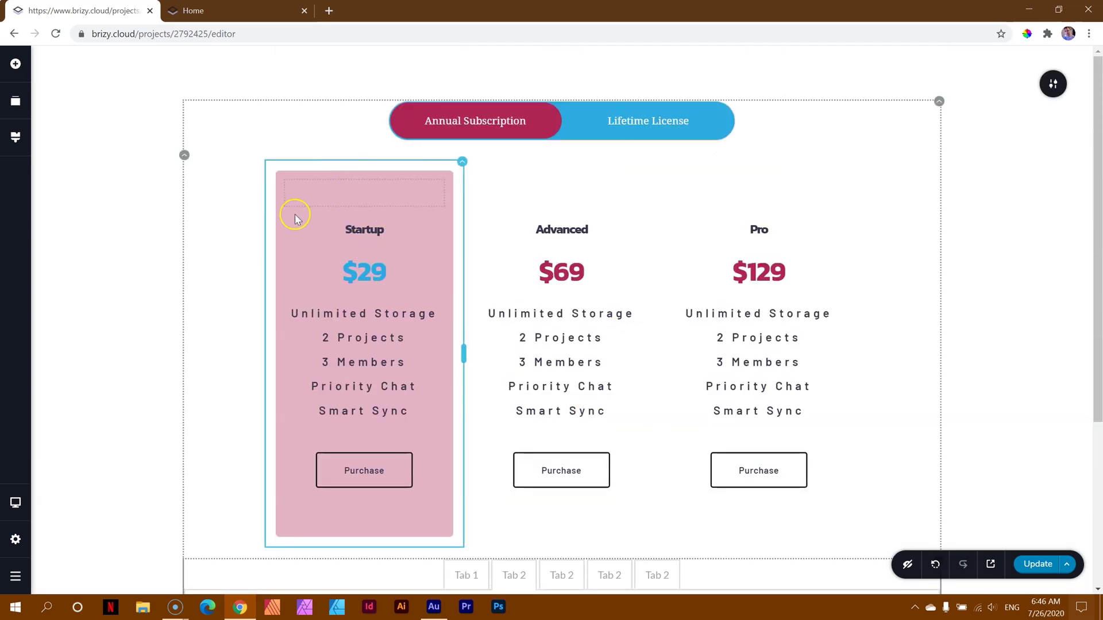
pyautogui.scroll(-4, 529, 347)
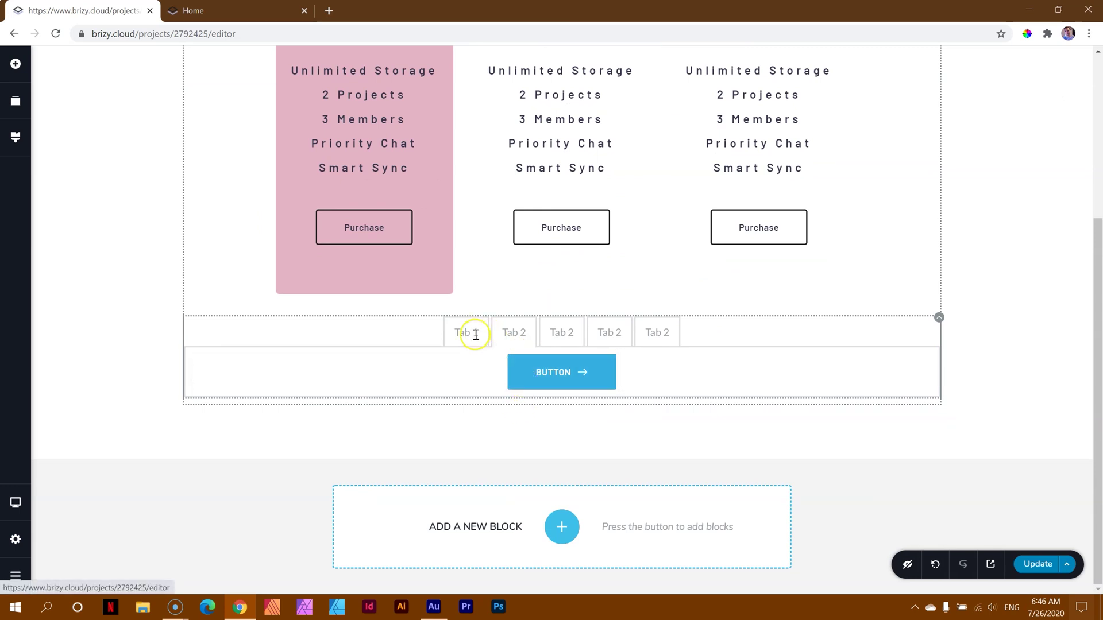
pyautogui.click(520, 334)
pyautogui.scroll(2, 546, 355)
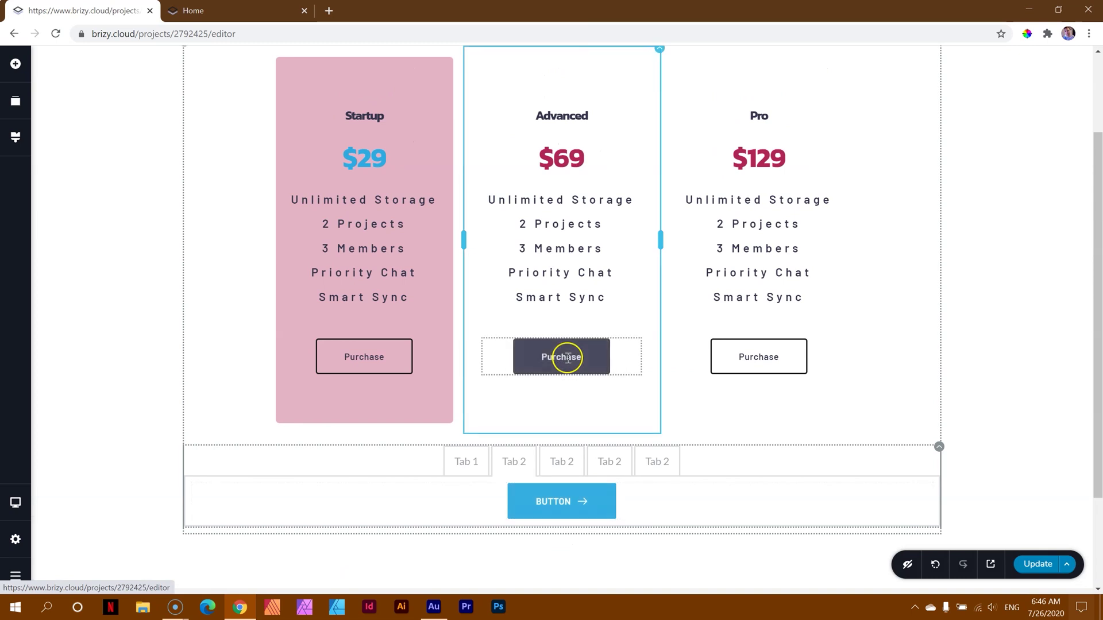
pyautogui.scroll(2, 567, 357)
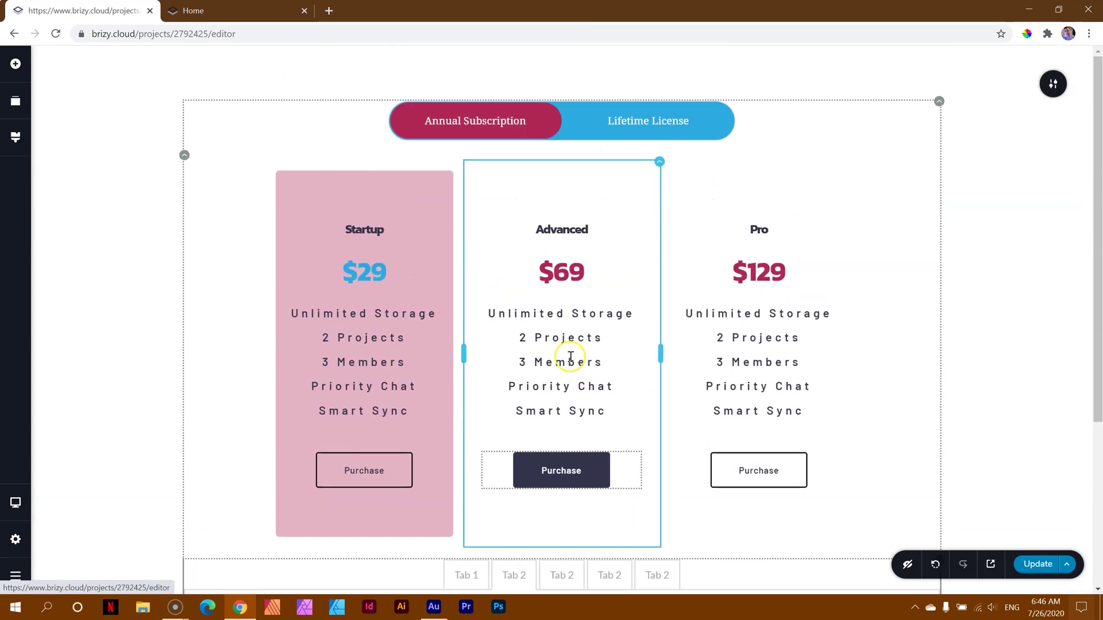
pyautogui.scroll(-4, 568, 367)
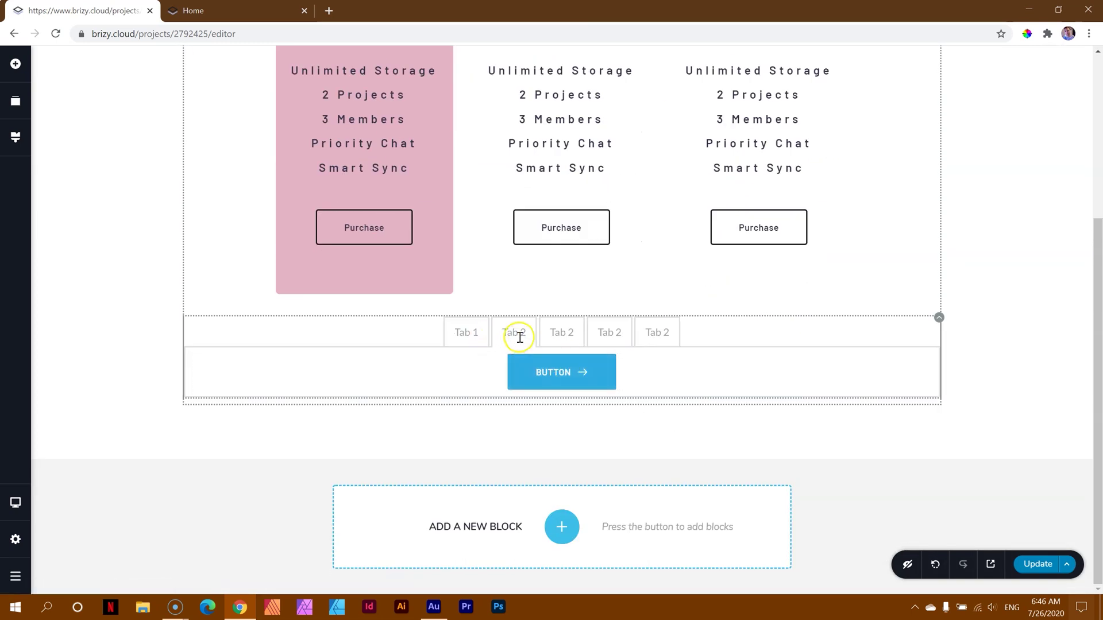
pyautogui.scroll(3, 522, 349)
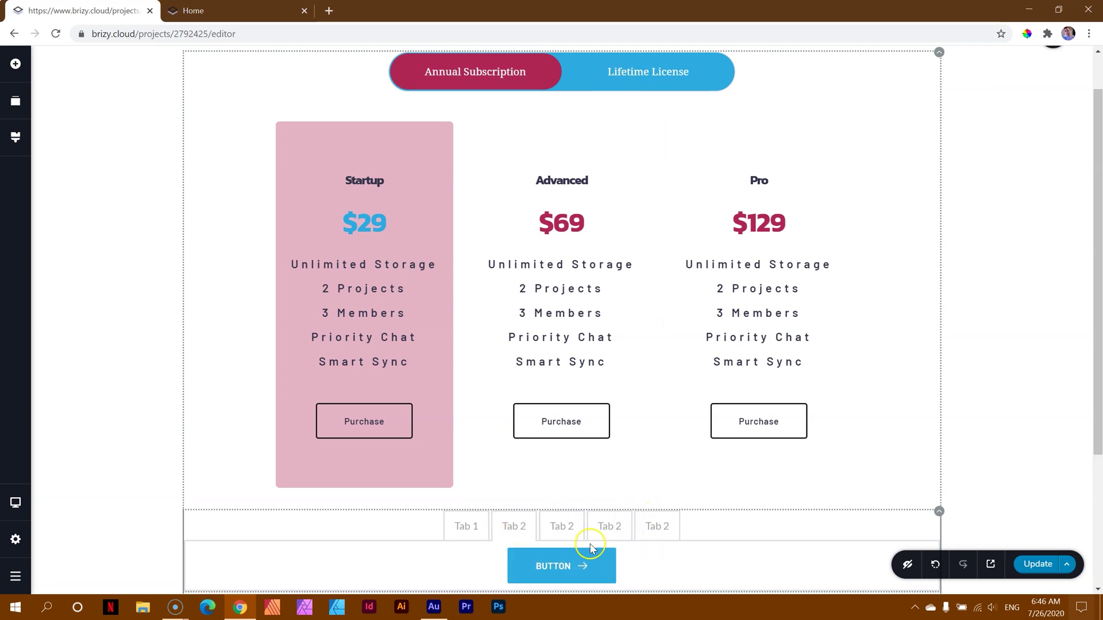
pyautogui.click(672, 73)
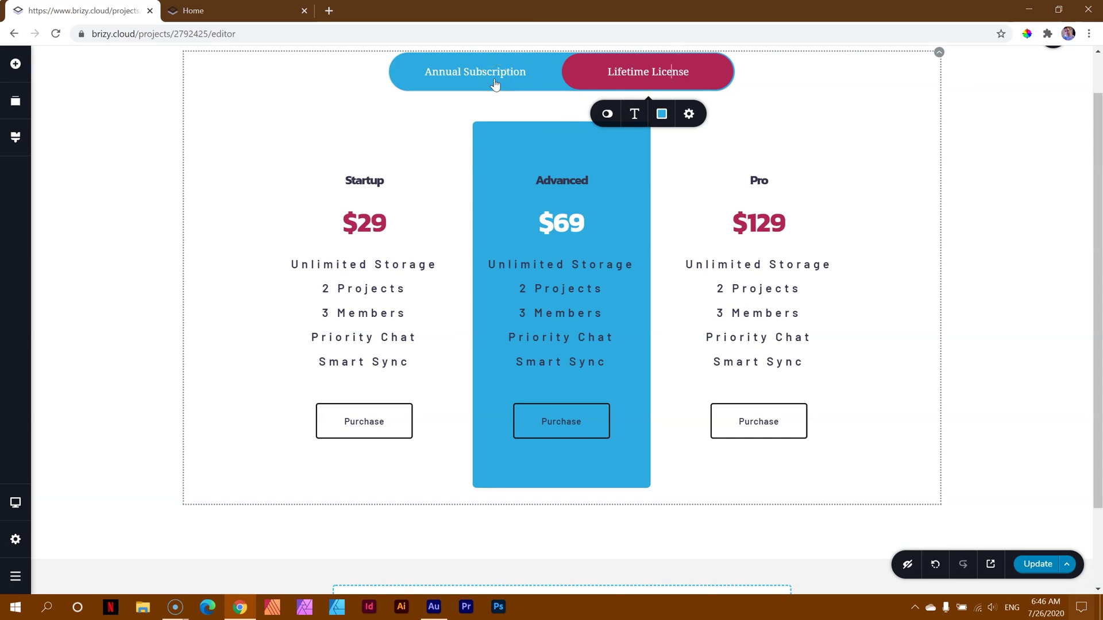
pyautogui.scroll(-2, 492, 93)
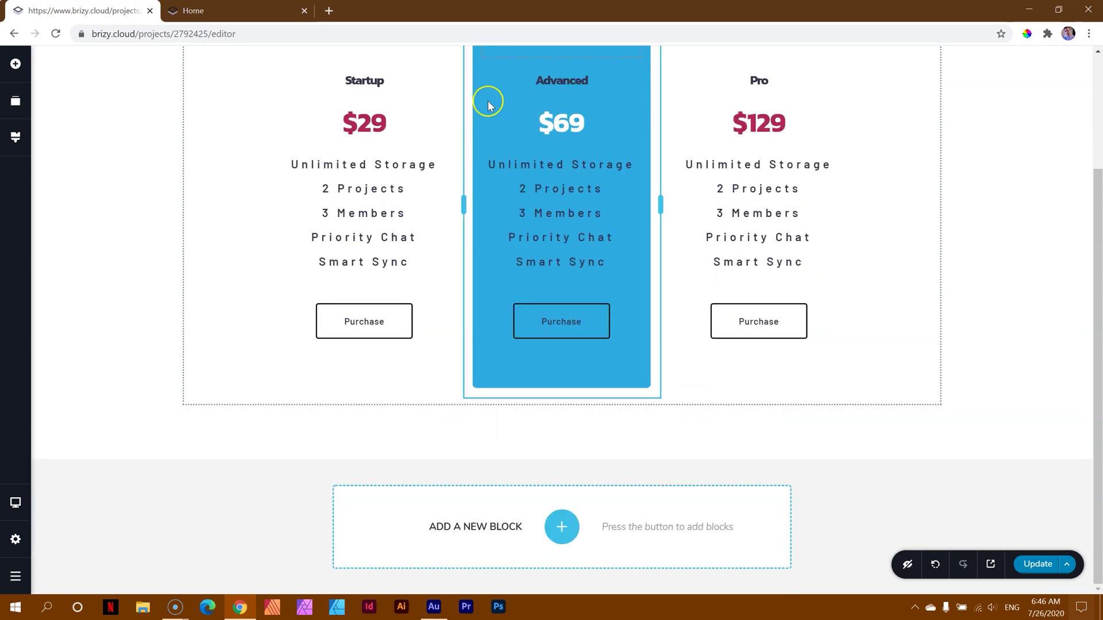
pyautogui.scroll(3, 572, 403)
pyautogui.scroll(-3, 573, 402)
pyautogui.scroll(3, 566, 426)
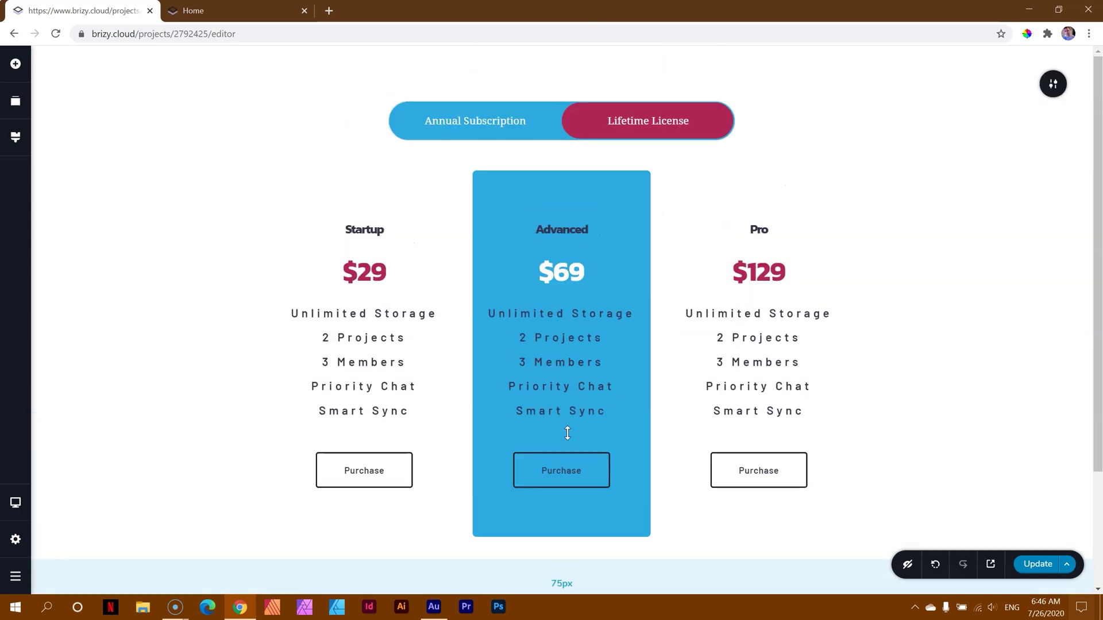
pyautogui.scroll(-3, 628, 394)
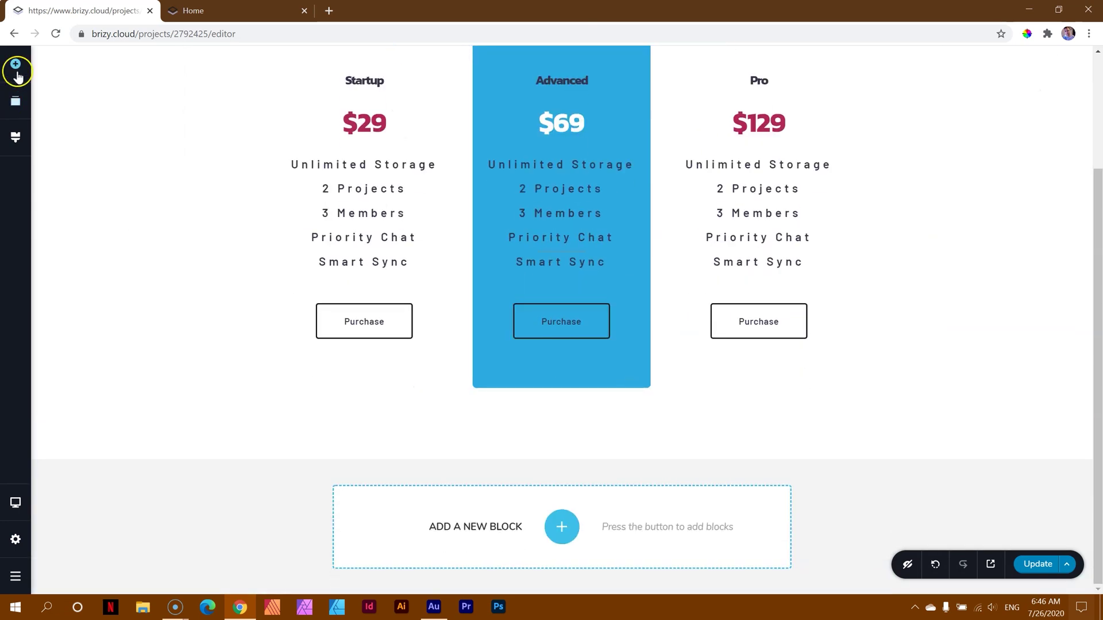
# Add a Tabs element below the pricing cards and select its Tab 2
pyautogui.click(16, 64)
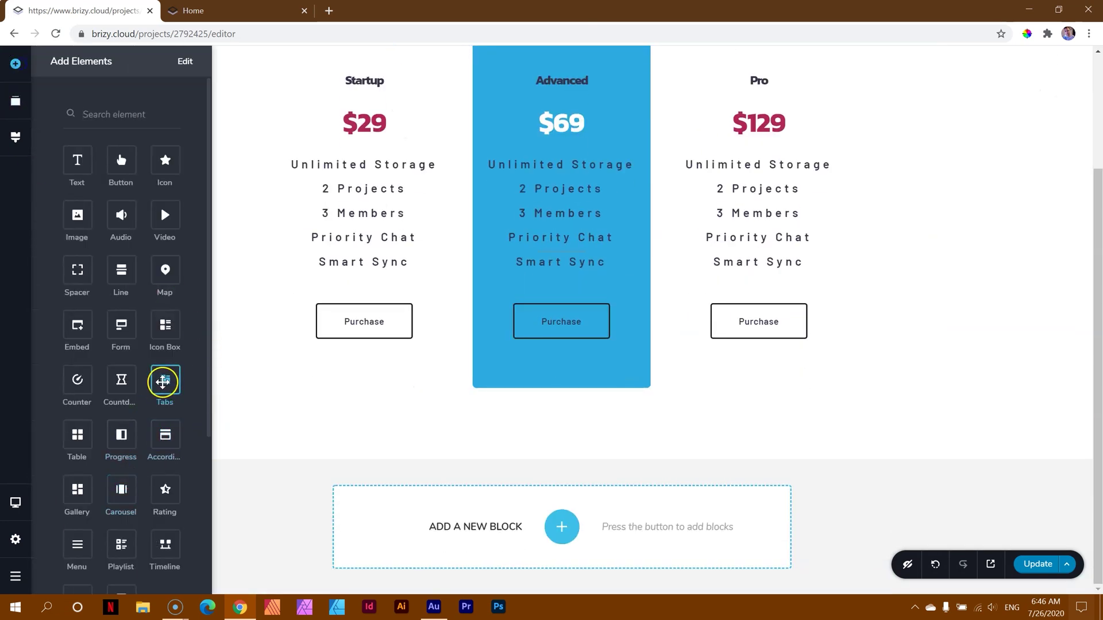
pyautogui.moveTo(165, 379); pyautogui.dragTo(499, 413)
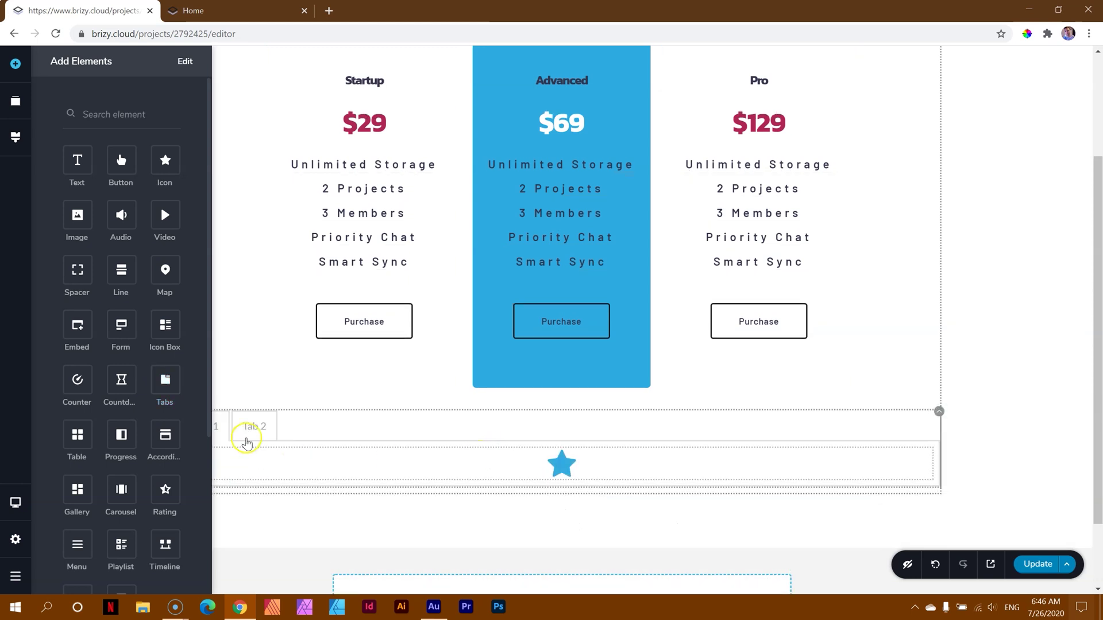
pyautogui.click(247, 431)
pyautogui.scroll(3, 585, 334)
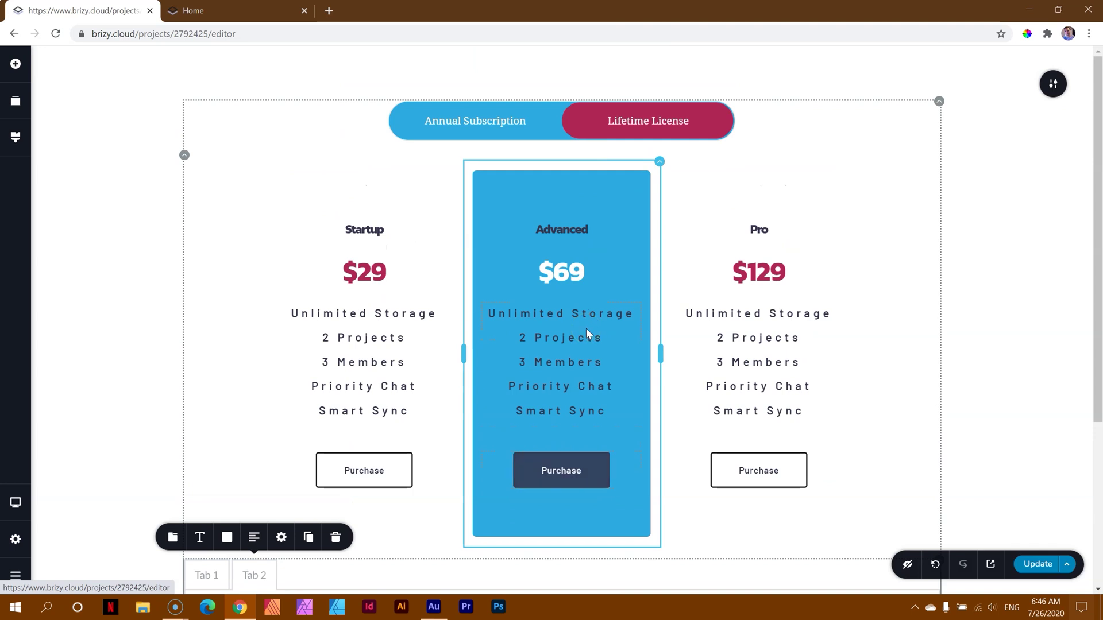
pyautogui.scroll(-3, 524, 238)
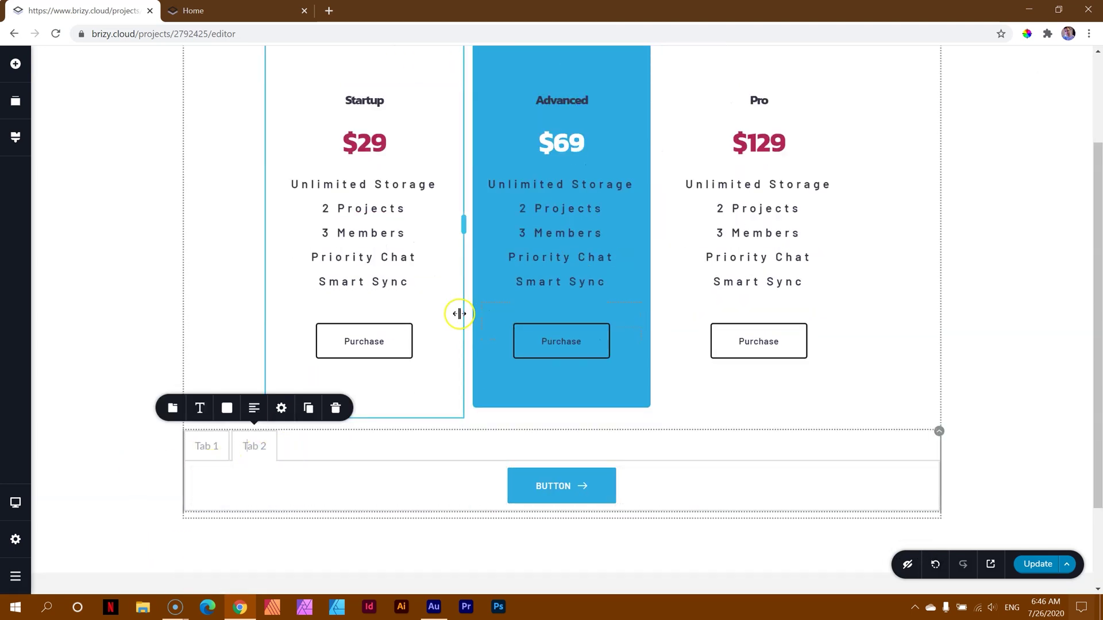
pyautogui.scroll(3, 288, 234)
pyautogui.scroll(-3, 287, 234)
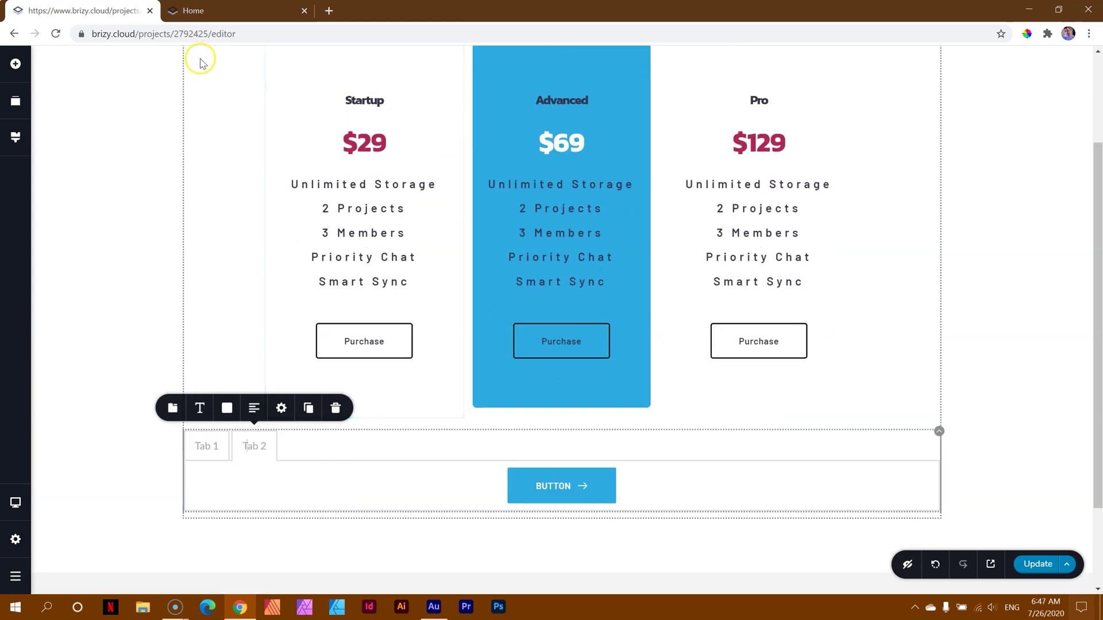
pyautogui.scroll(1, 190, 73)
# Duplicate the pricing row and move the copy into the tabs content
pyautogui.click(185, 92)
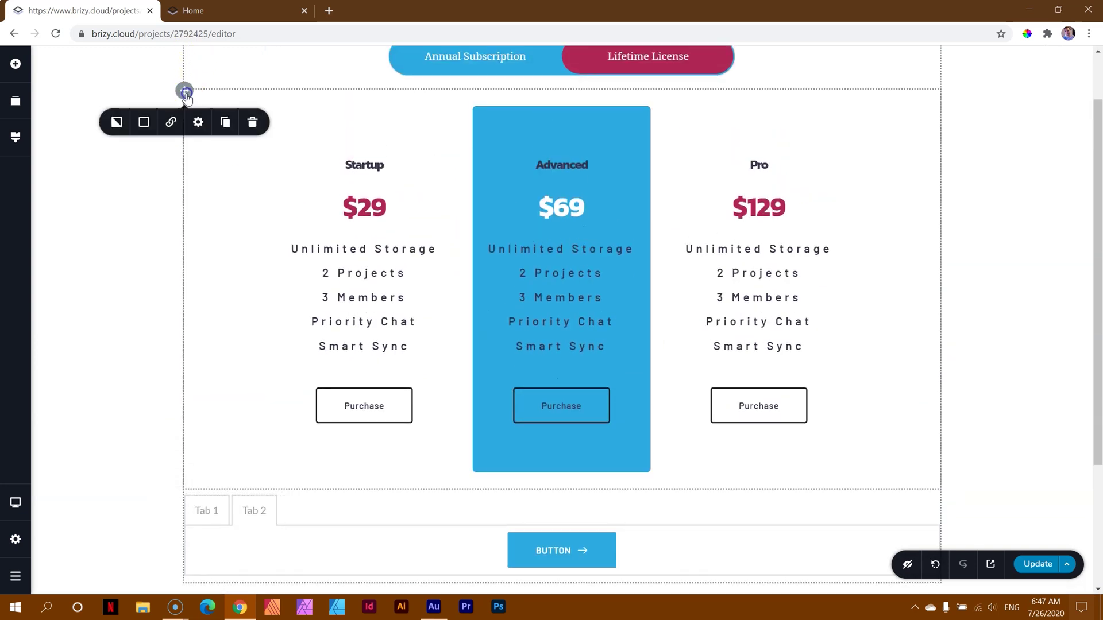
pyautogui.click(237, 130)
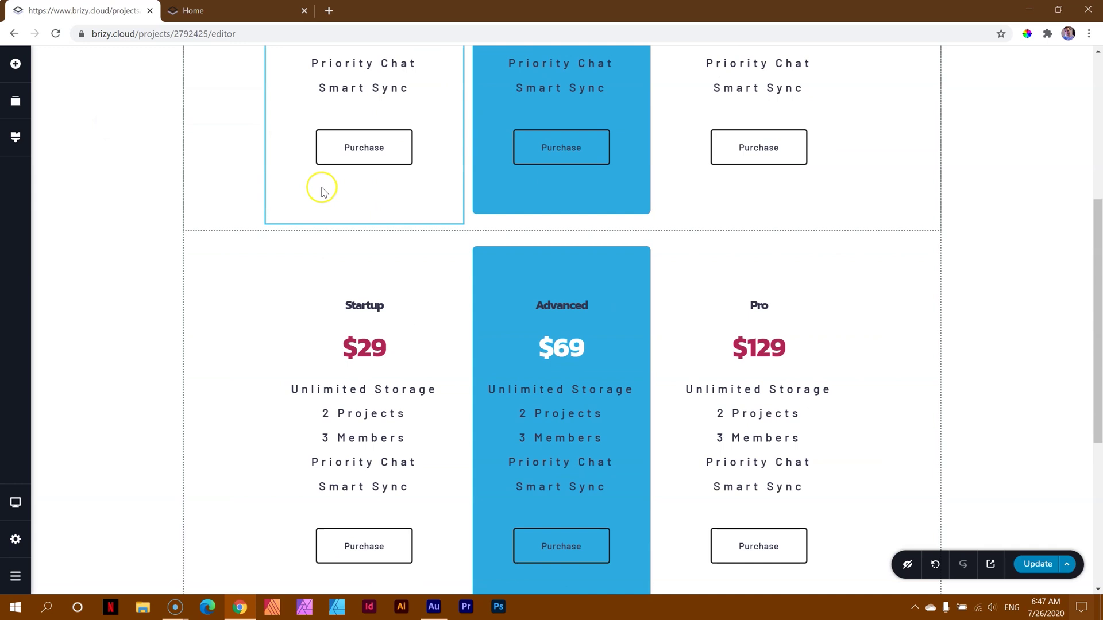
pyautogui.scroll(-3, 322, 184)
pyautogui.scroll(1, 442, 177)
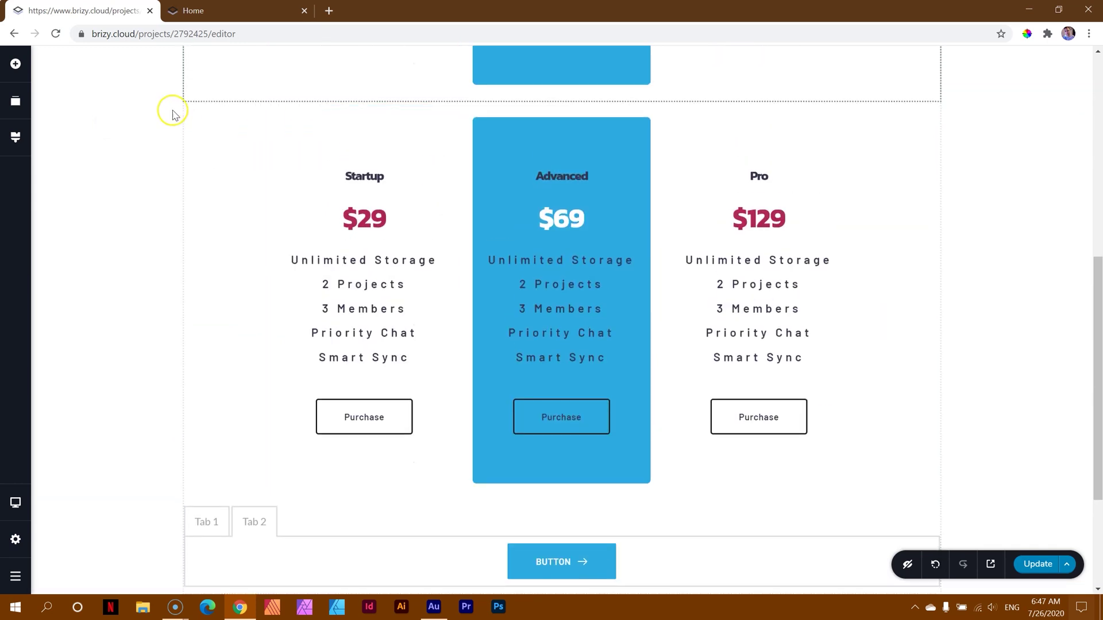
pyautogui.moveTo(184, 103); pyautogui.dragTo(486, 543)
# Widen the copied pricing row to 96%
pyautogui.scroll(-1, 454, 321)
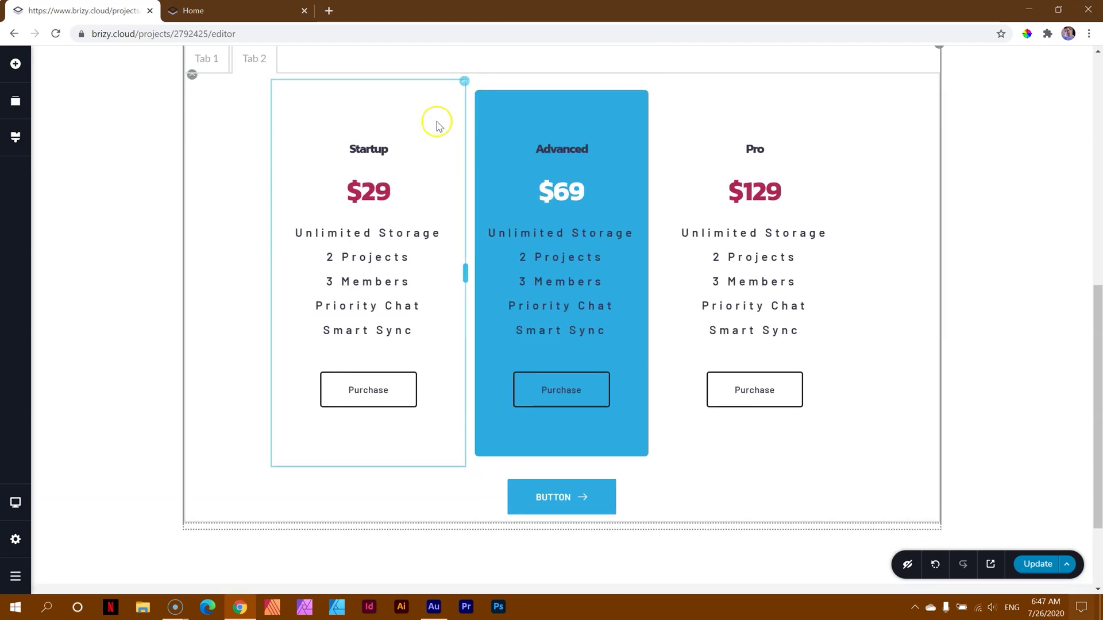
pyautogui.click(194, 83)
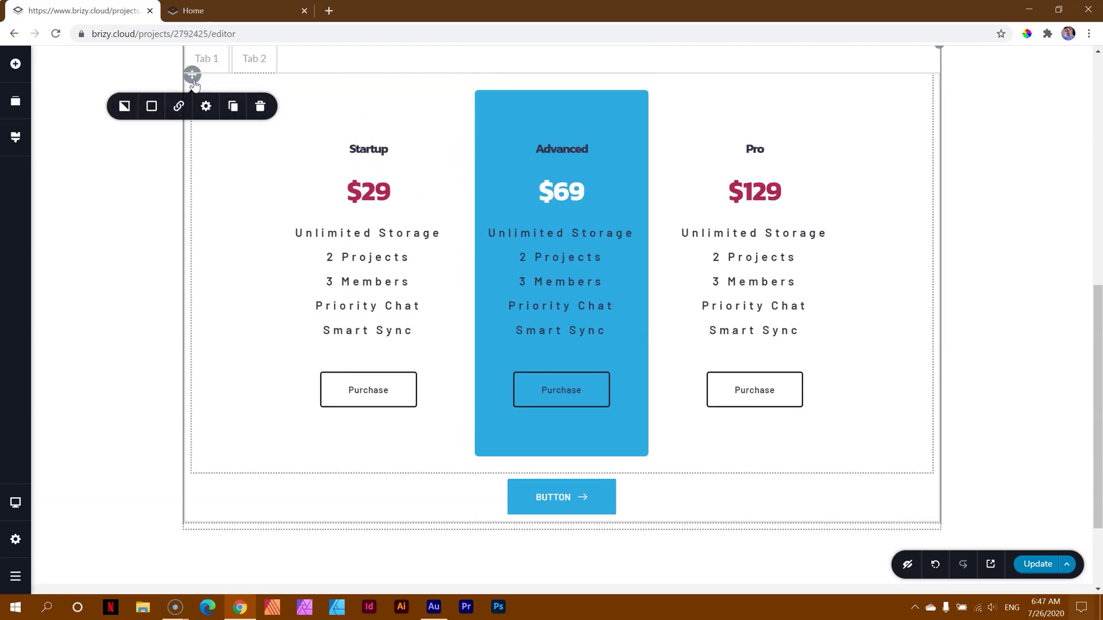
pyautogui.click(206, 106)
pyautogui.moveTo(216, 146); pyautogui.dragTo(258, 148)
pyautogui.click(128, 301)
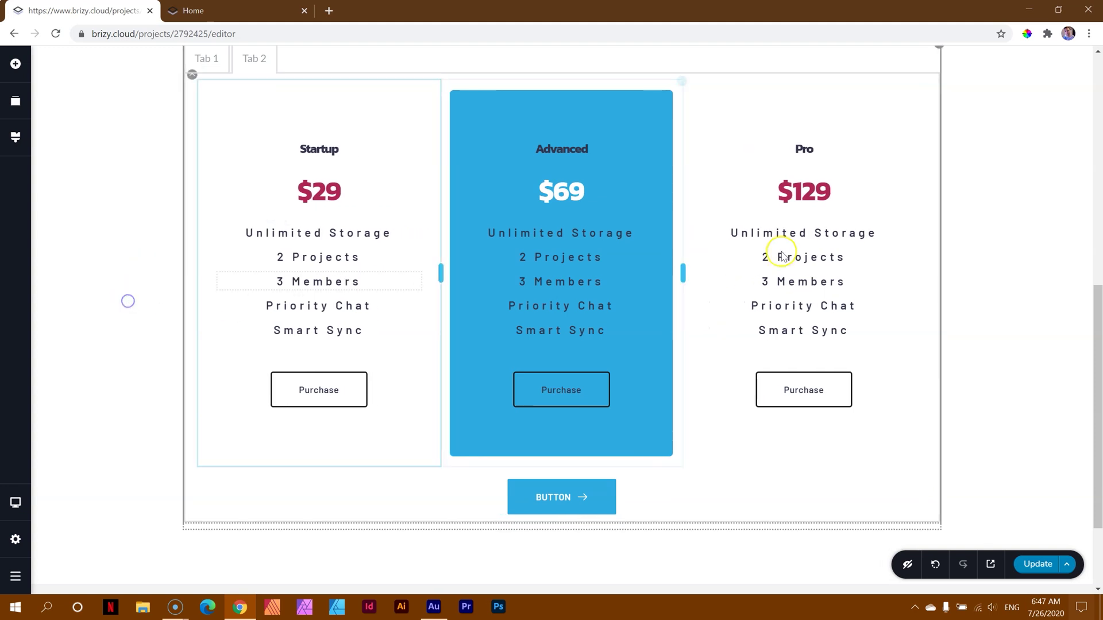
# Review the Tab 1 and Tab 2 contents, then delete the leftover Tabs block
pyautogui.scroll(8, 977, 240)
pyautogui.scroll(-4, 721, 259)
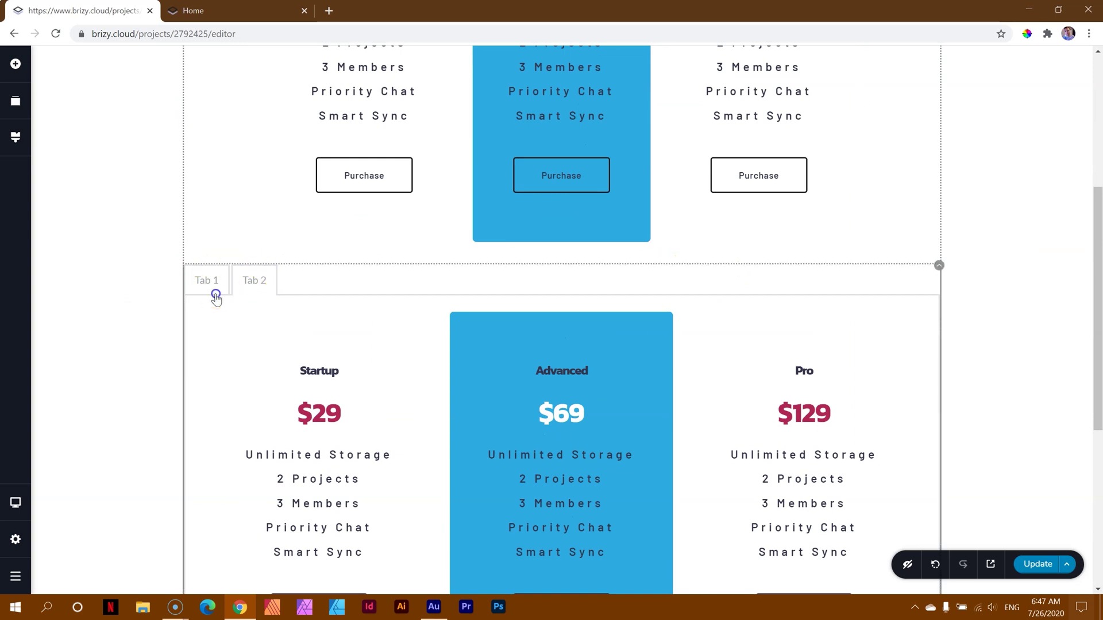
pyautogui.click(215, 297)
pyautogui.click(254, 334)
pyautogui.scroll(4, 546, 307)
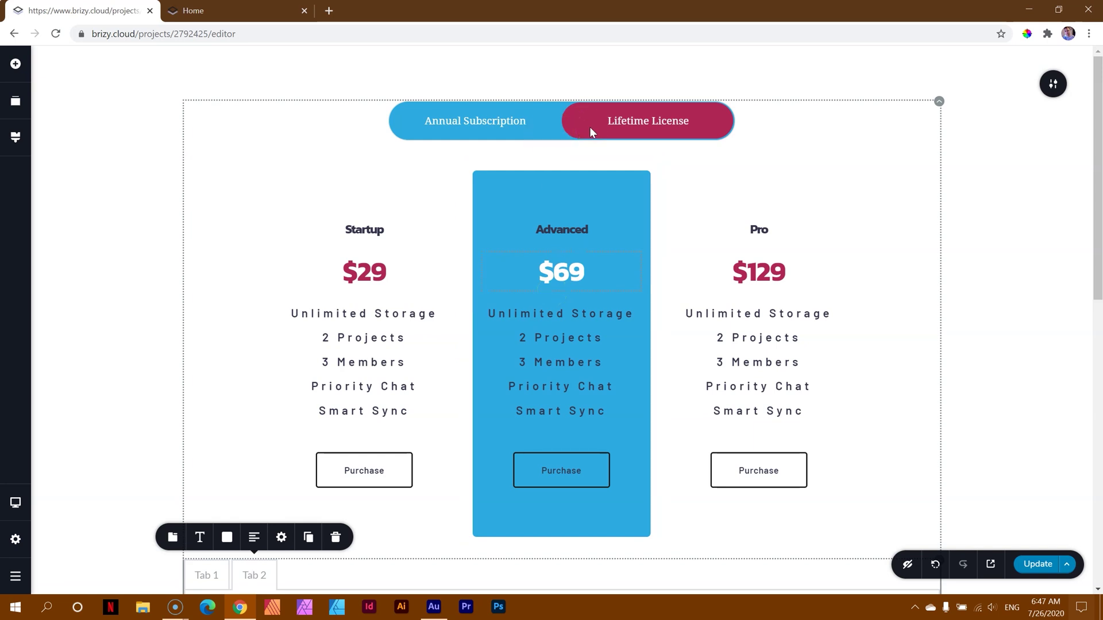
pyautogui.click(572, 124)
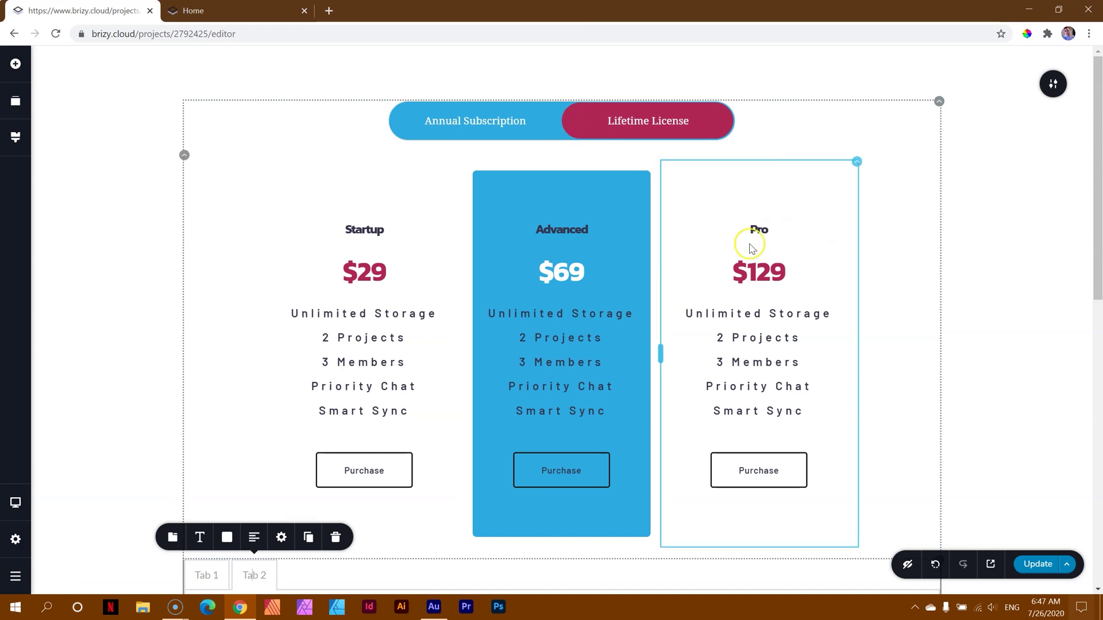
pyautogui.scroll(-5, 750, 244)
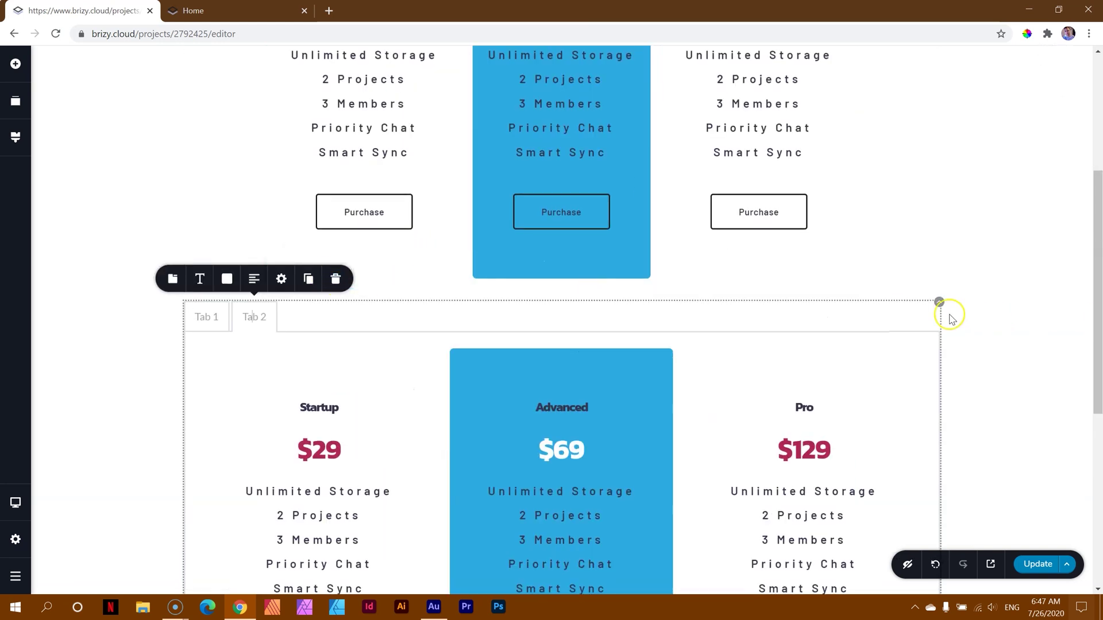
# Delete the Tab 1/Tab 2 section and verify the switcher toggles between Lifetime and Annual plans
pyautogui.moveTo(939, 304)
pyautogui.click(973, 274)
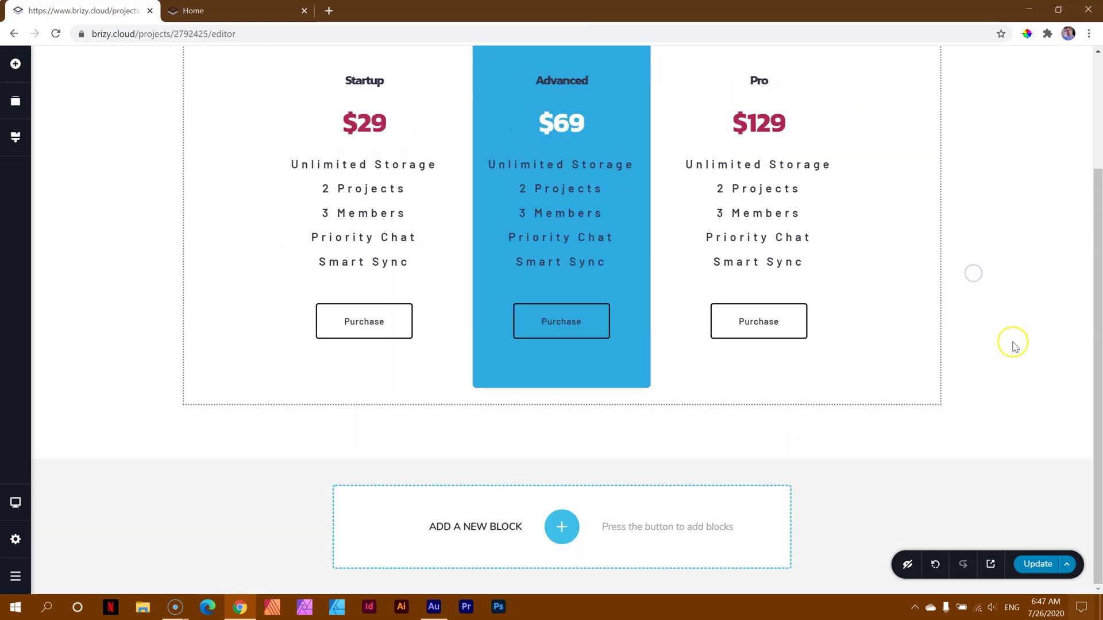
pyautogui.scroll(3, 1014, 344)
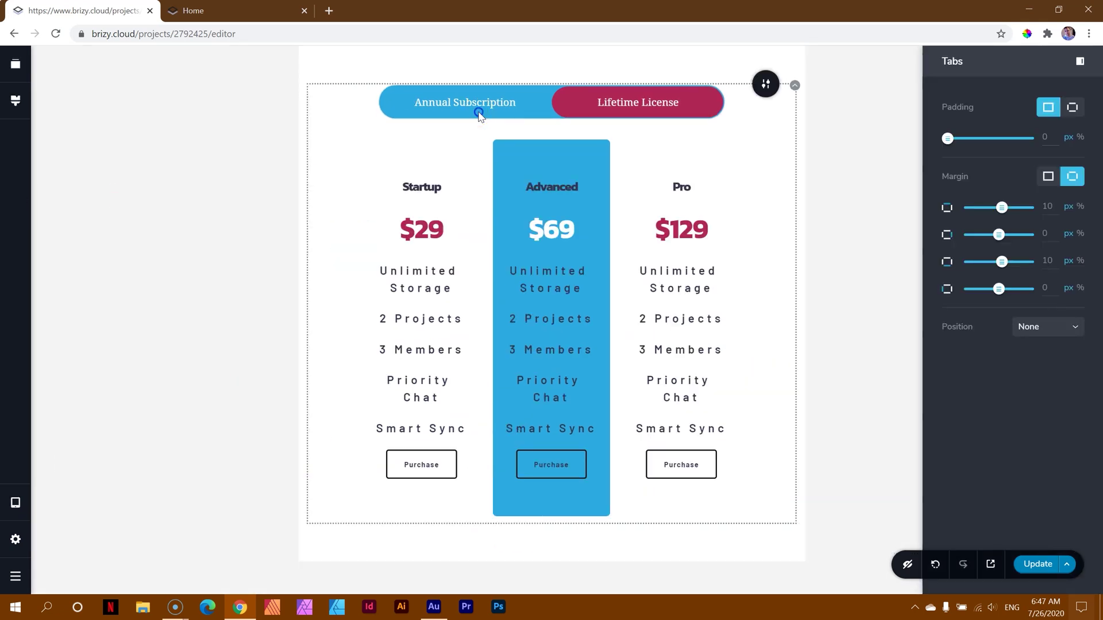
pyautogui.click(482, 115)
pyautogui.click(630, 104)
pyautogui.click(483, 101)
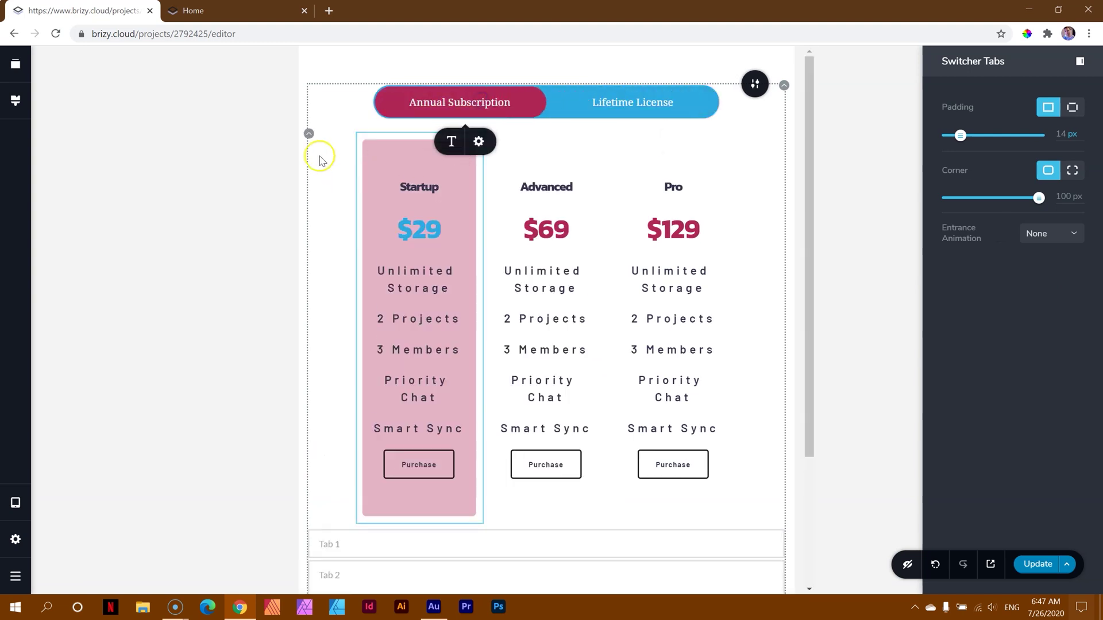
# Widen the pricing row from 80% to 100% in the tablet layout
pyautogui.click(308, 133)
pyautogui.click(388, 165)
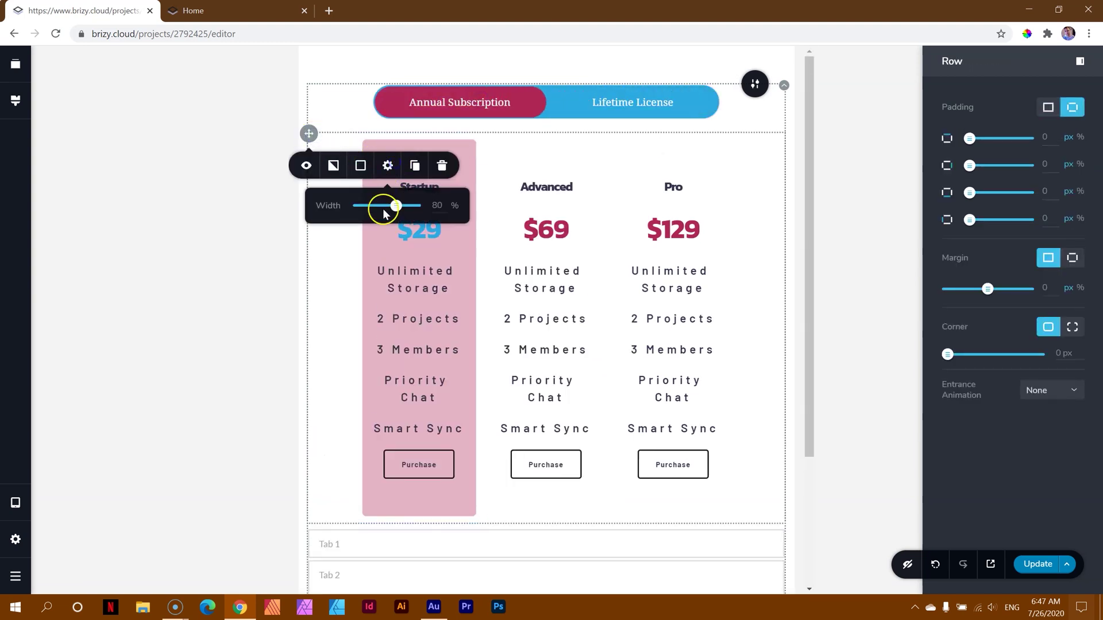
pyautogui.moveTo(384, 212); pyautogui.dragTo(425, 212)
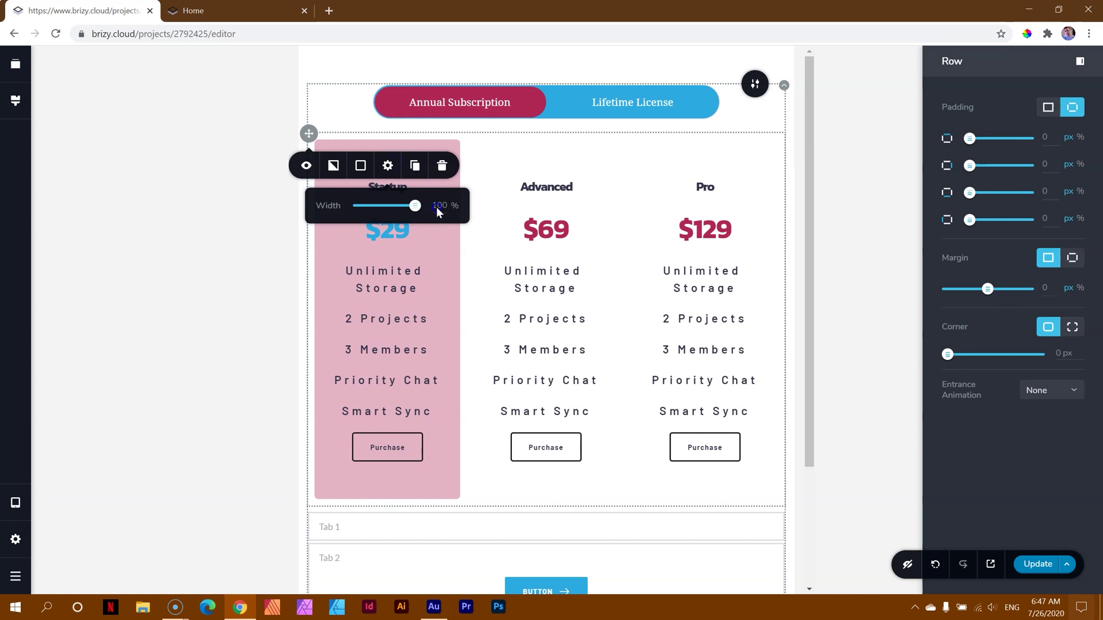
pyautogui.click(572, 340)
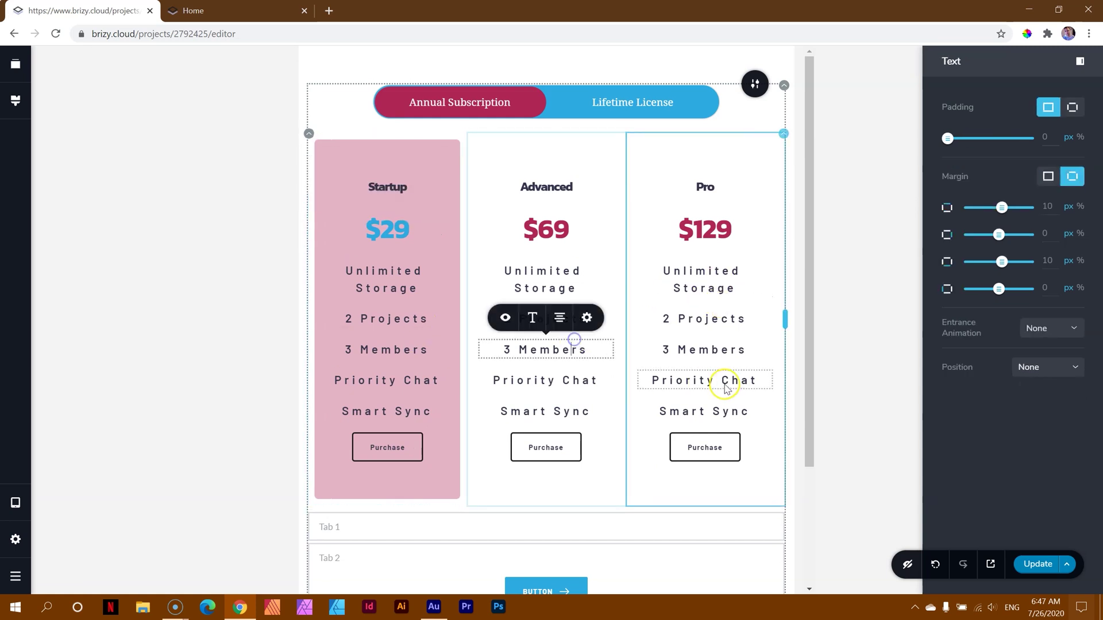
pyautogui.click(726, 389)
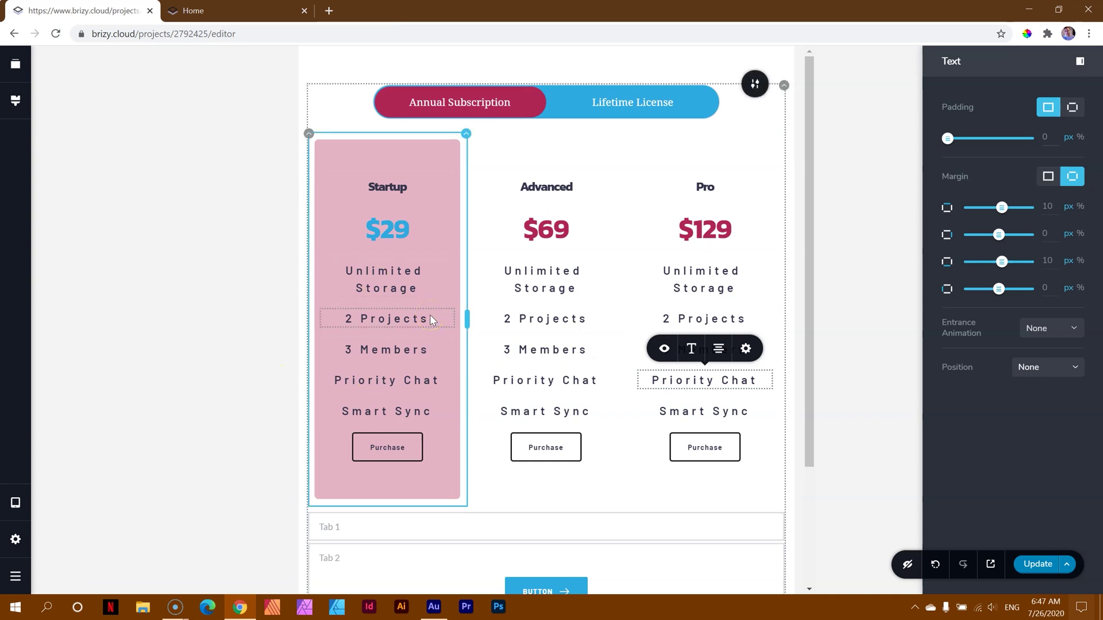
# In mobile view, narrow the Annual/Lifetime switcher from 537 to about 347 px
pyautogui.hotkey('ctrl', 'shift', 'm')
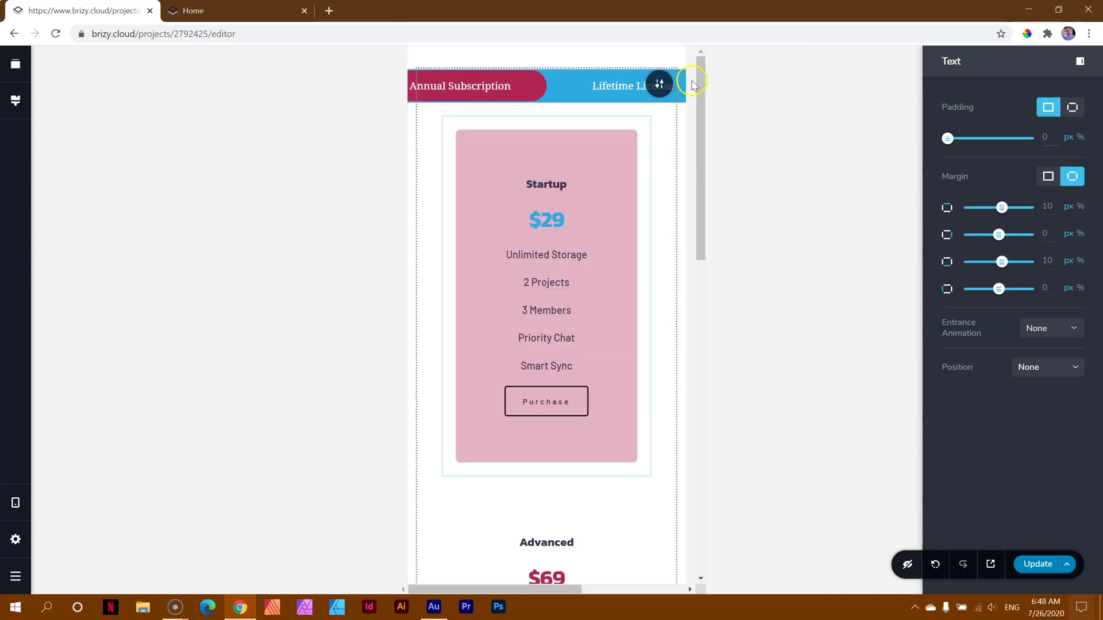
pyautogui.click(504, 91)
pyautogui.click(481, 127)
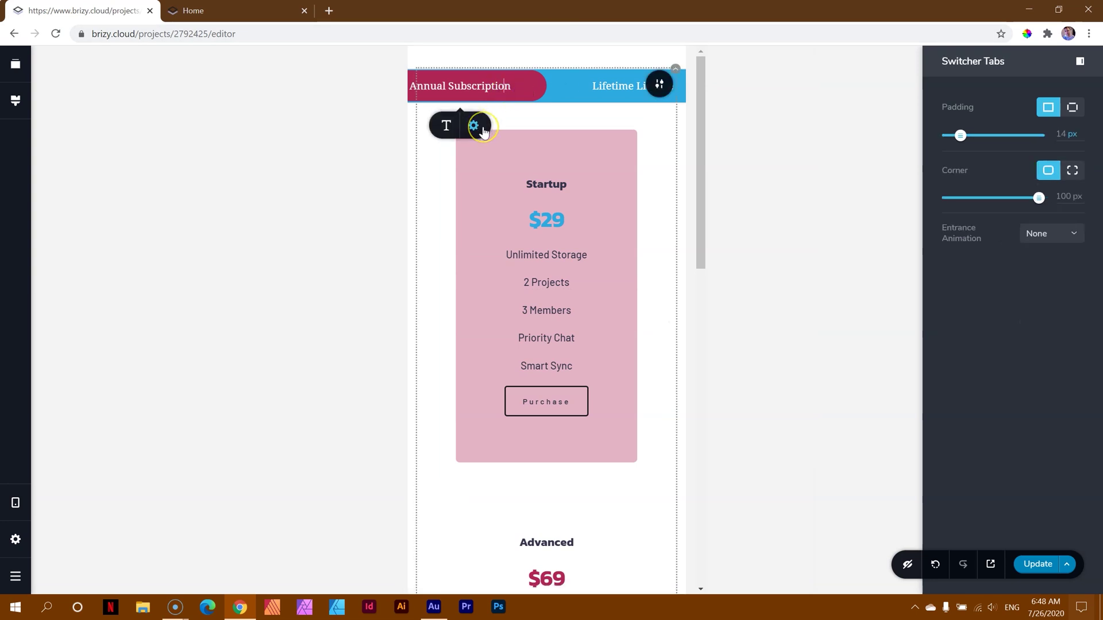
pyautogui.click(474, 126)
pyautogui.click(482, 166)
pyautogui.moveTo(481, 170); pyautogui.dragTo(473, 171)
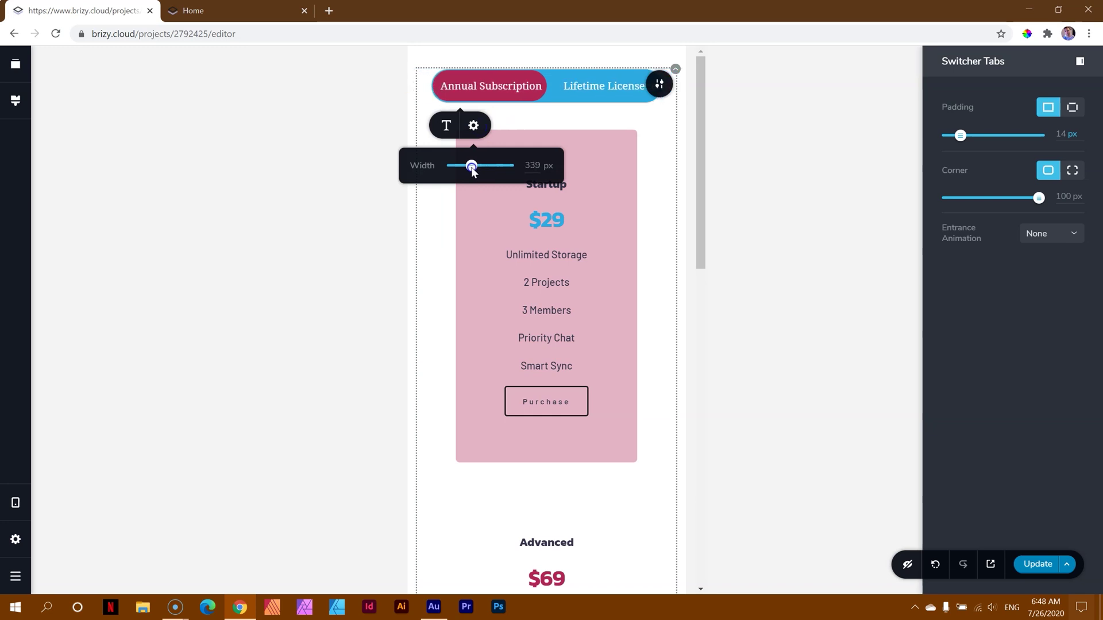
pyautogui.click(500, 83)
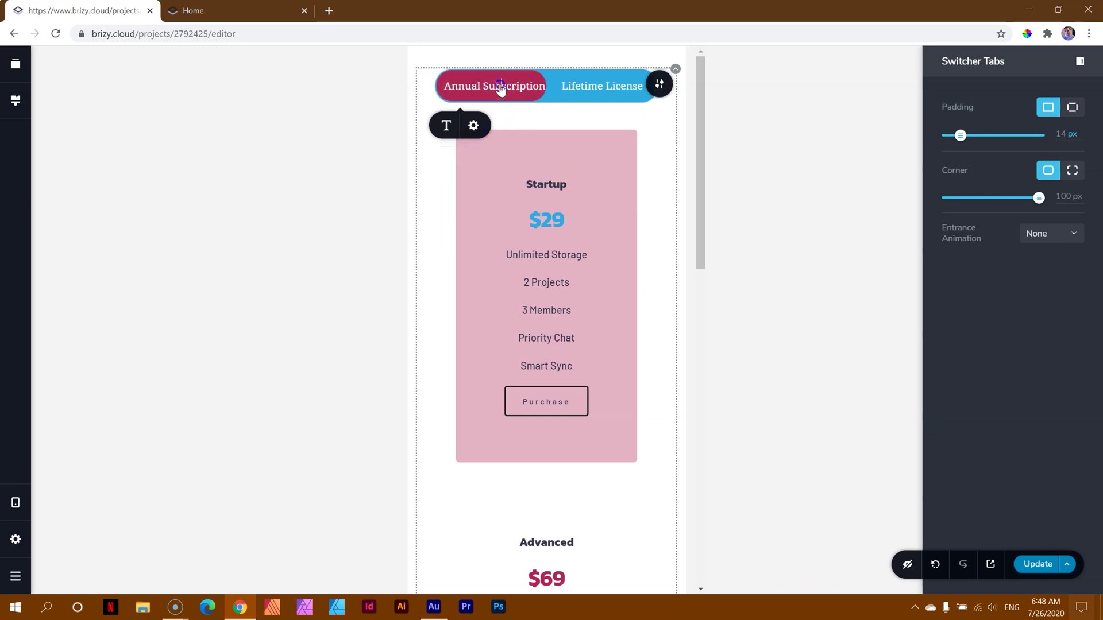
# Reduce the switcher's label text size to 13
pyautogui.click(447, 126)
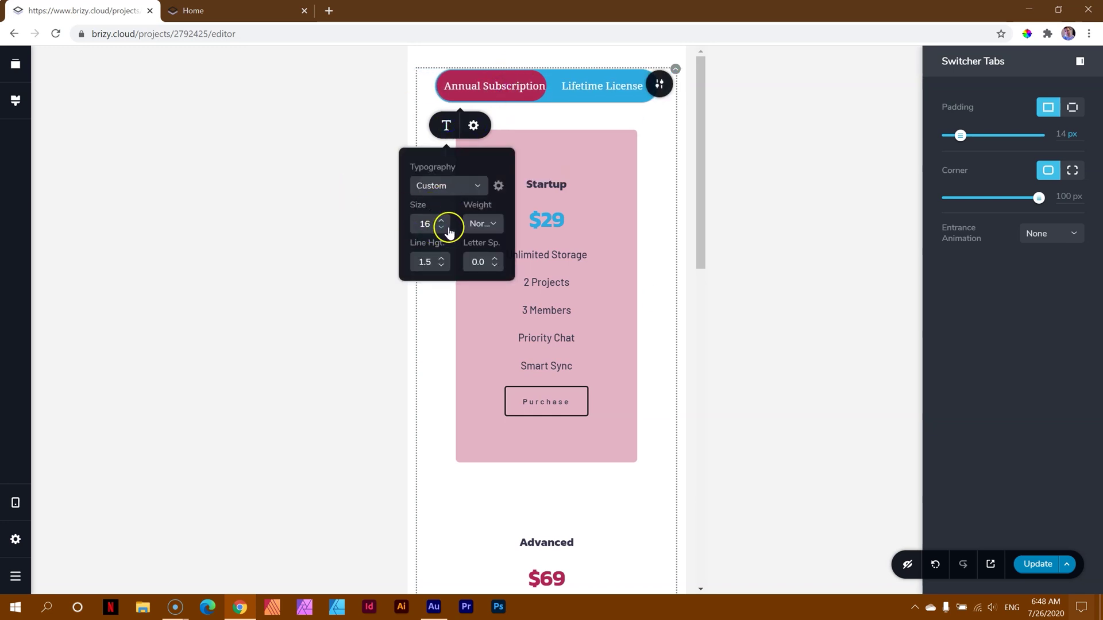
pyautogui.click(442, 228)
pyautogui.click(442, 229)
pyautogui.click(442, 228)
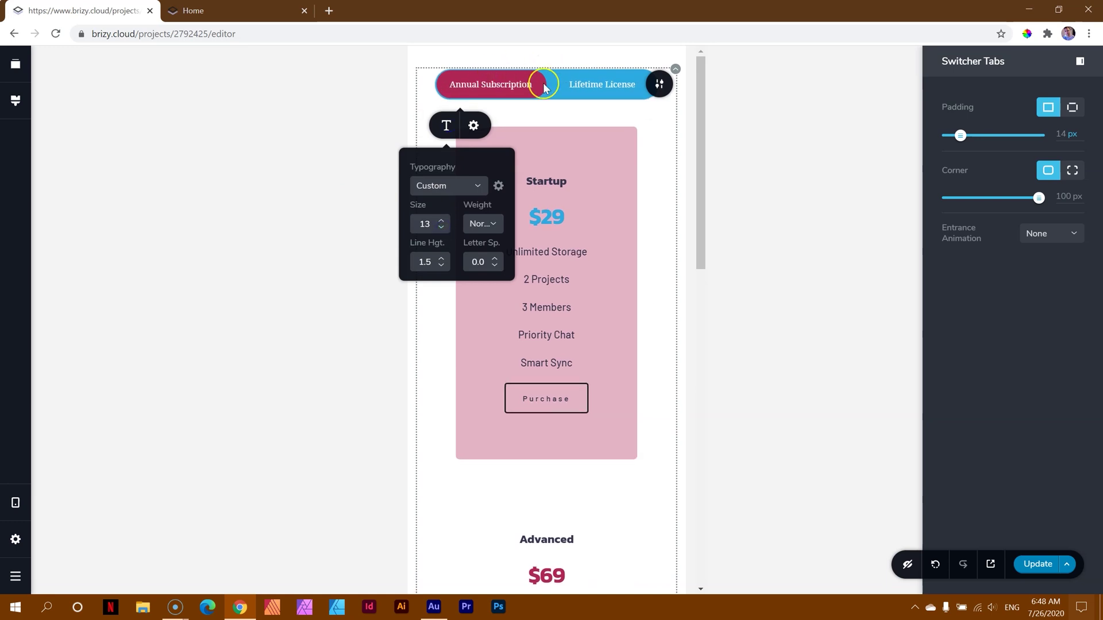
pyautogui.click(555, 109)
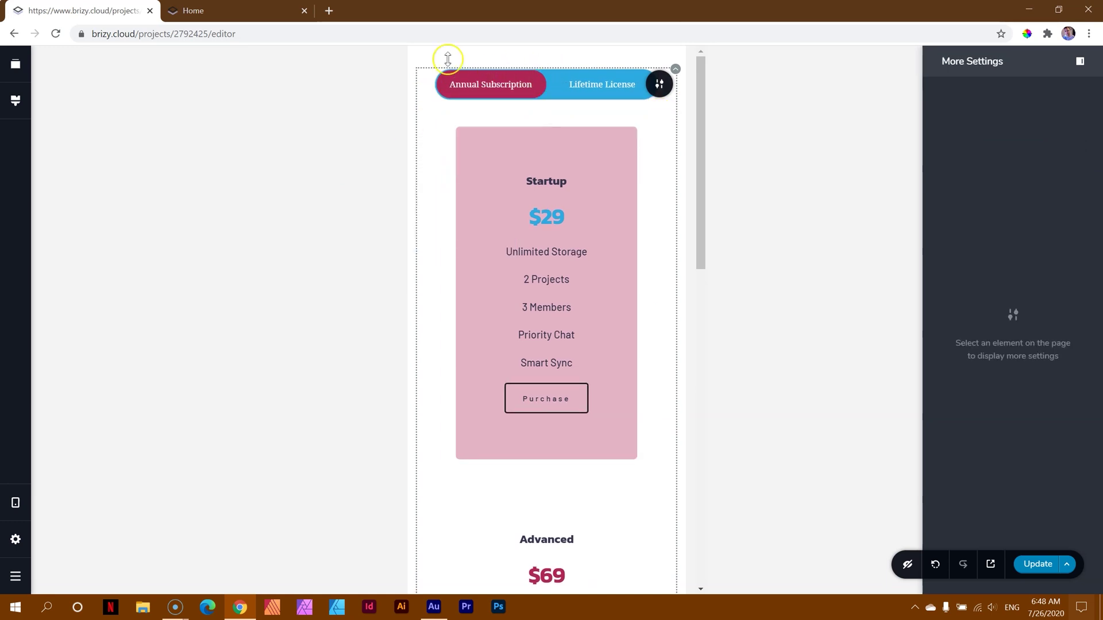
# Check the mobile layout by toggling the switcher between Lifetime License and Annual Subscription plans
pyautogui.scroll(-7, 583, 386)
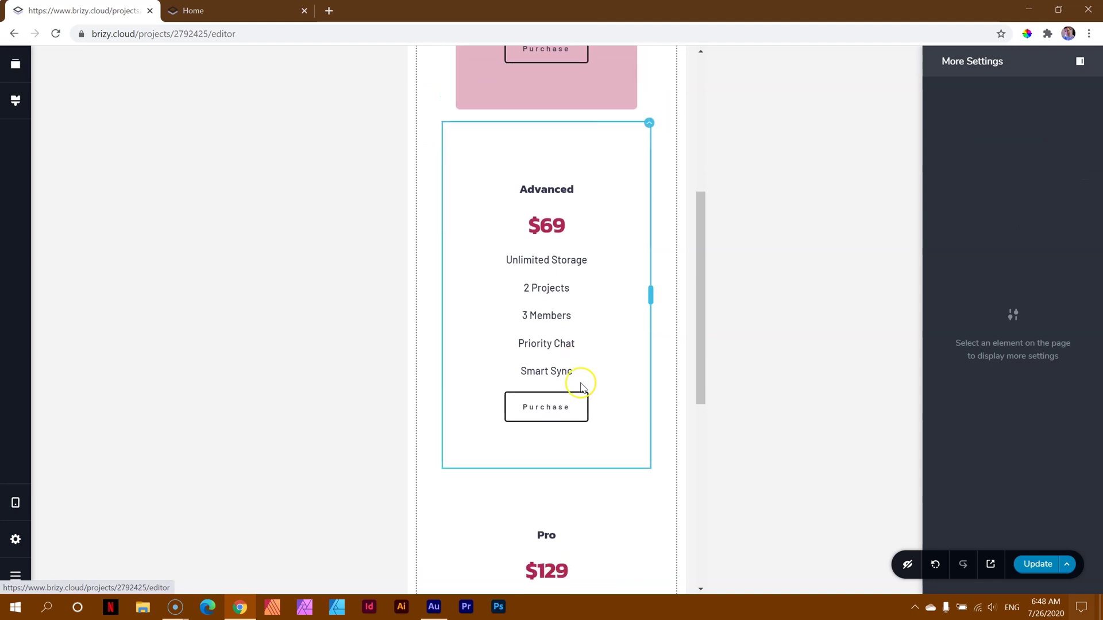
pyautogui.scroll(-3, 583, 386)
pyautogui.scroll(11, 574, 344)
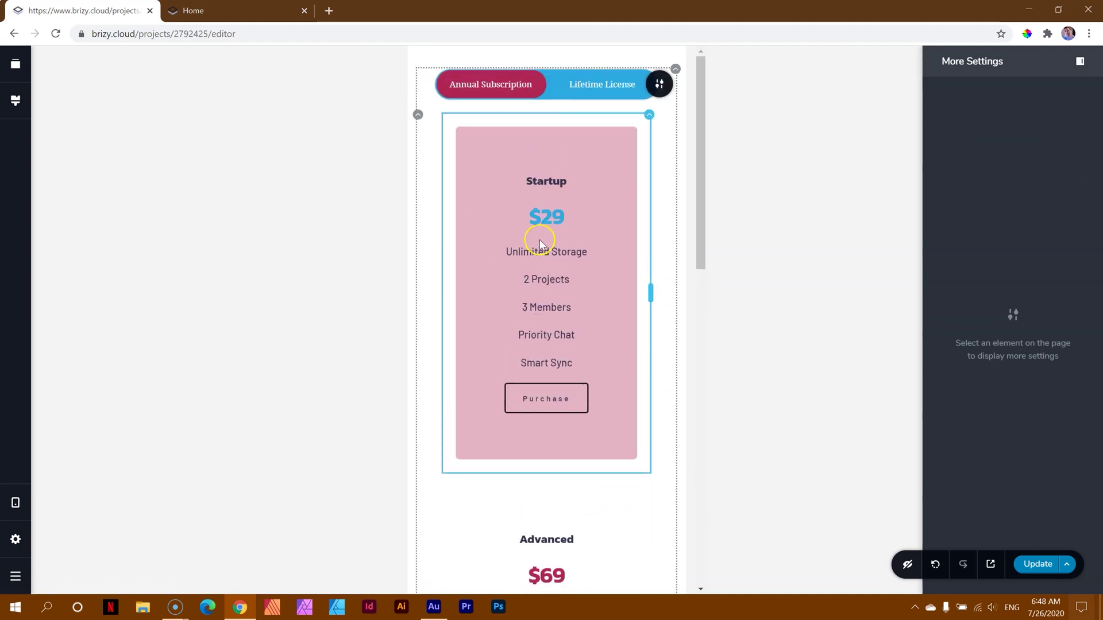
pyautogui.click(587, 87)
pyautogui.click(489, 91)
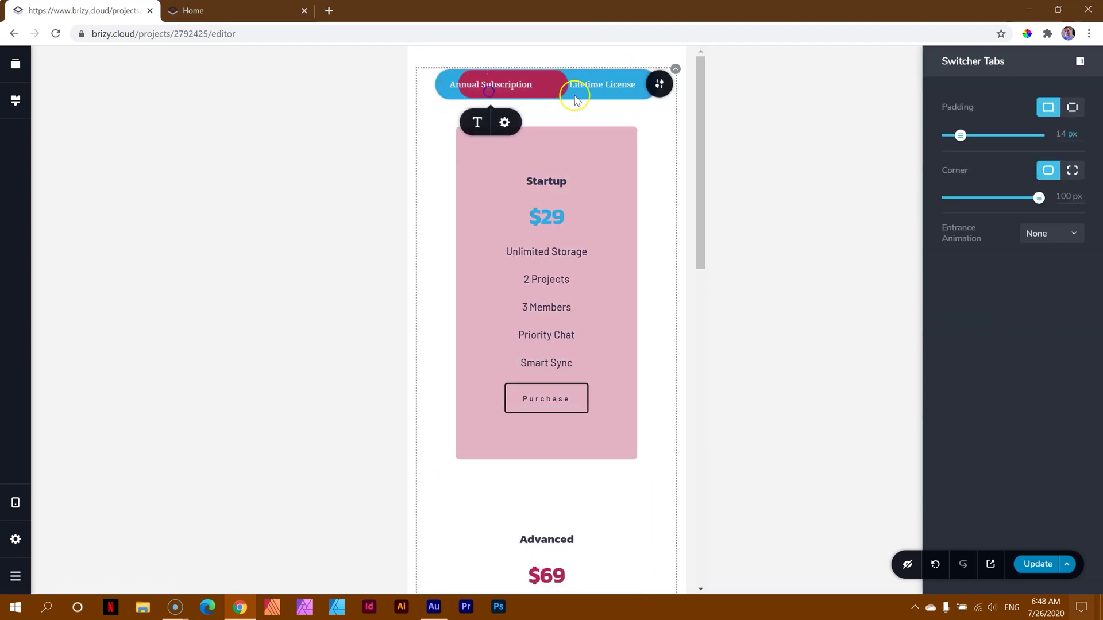
pyautogui.click(583, 96)
pyautogui.click(511, 86)
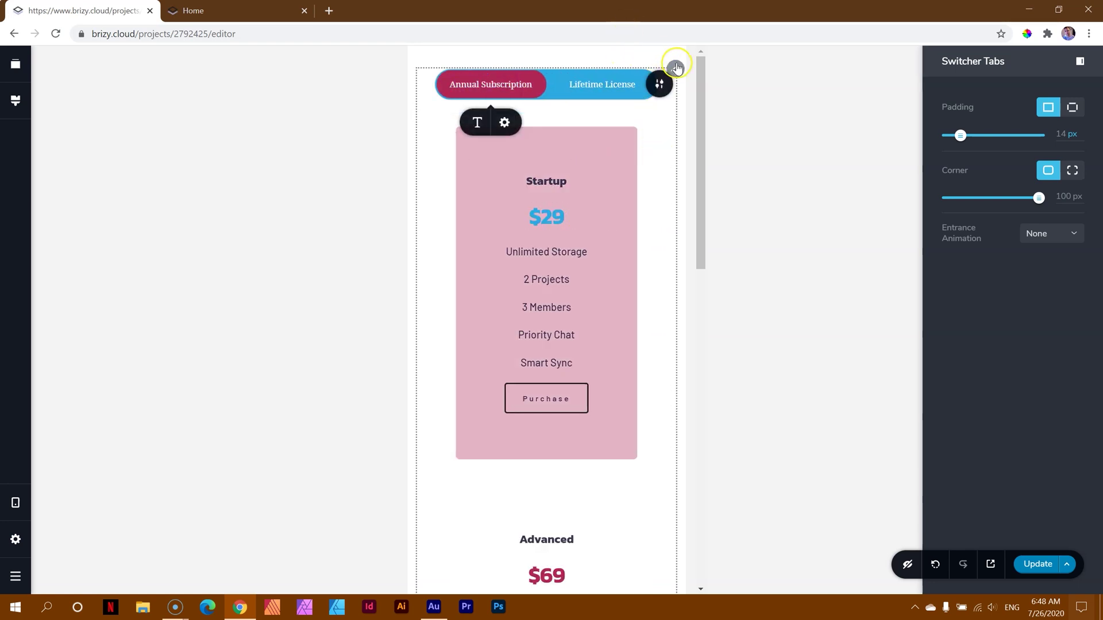
pyautogui.click(677, 67)
pyautogui.click(794, 124)
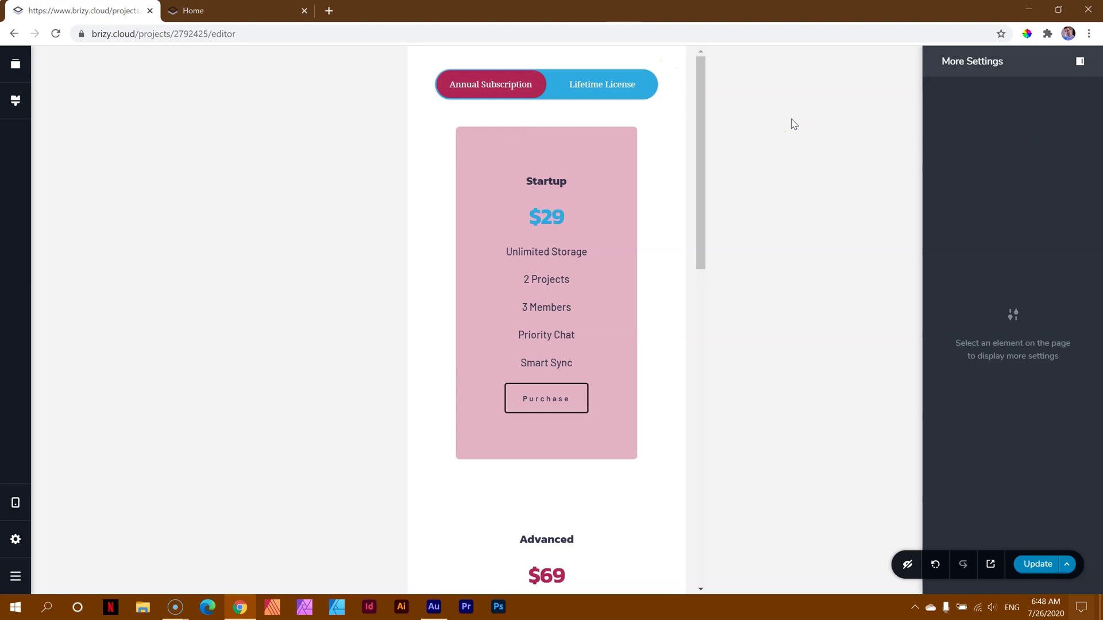